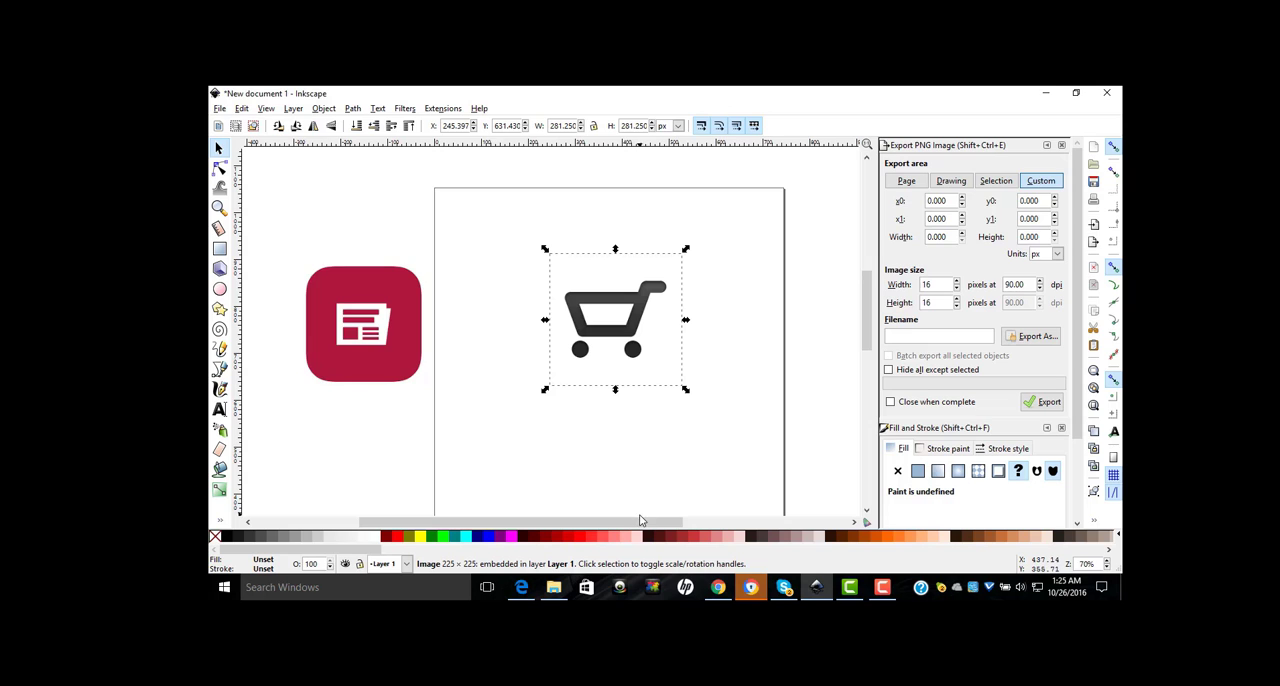
Step: Start a Bezier path over the cart image, tracing the basket's top edge and around the rounded handle to its underside
drag(642, 523, 663, 524)
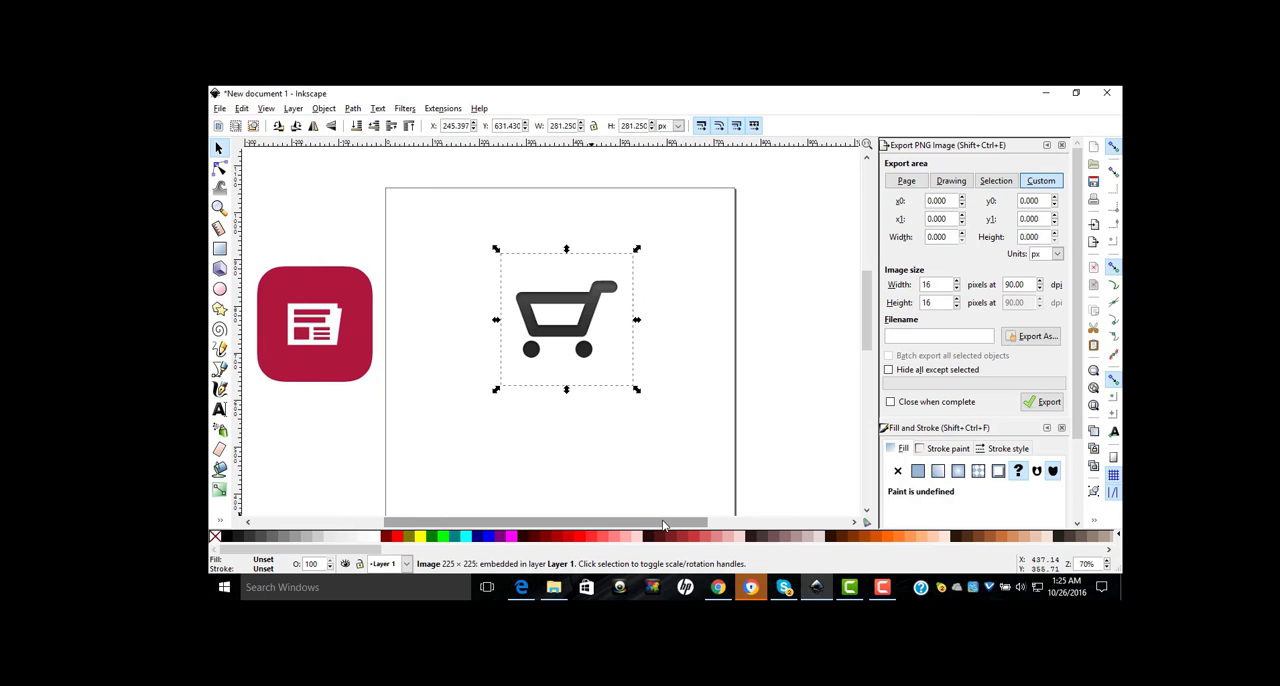
key(plus)
key(plus)
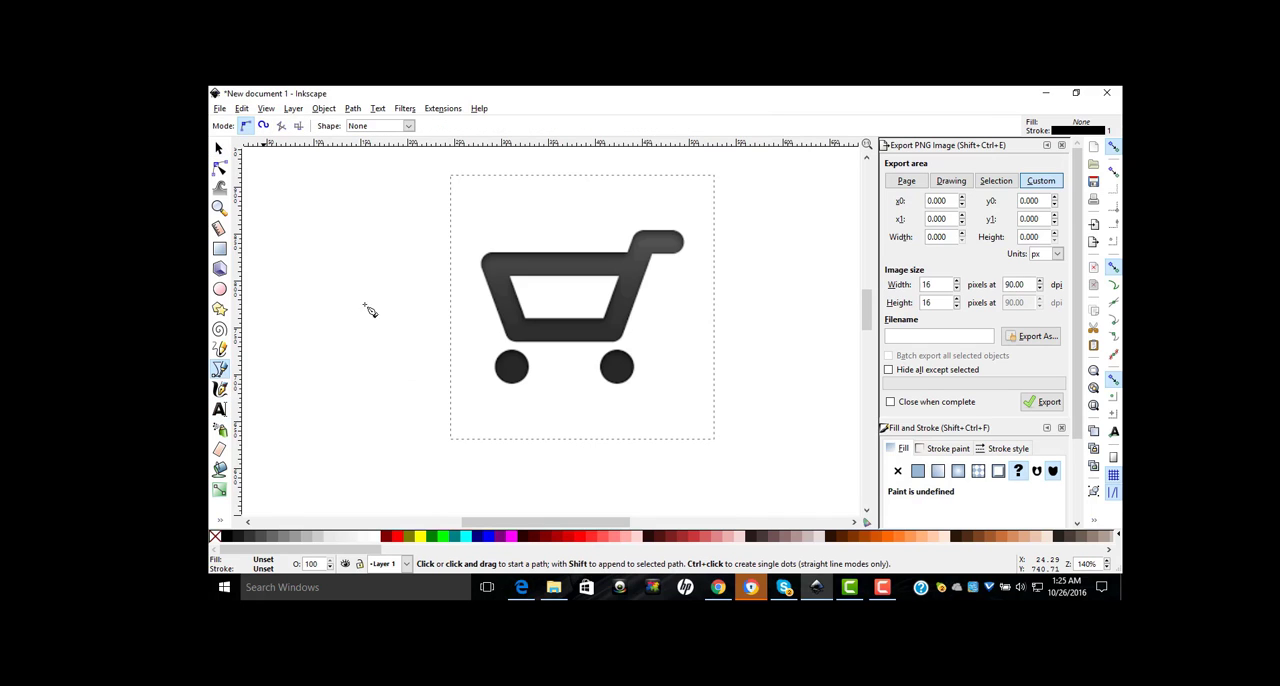
click(219, 368)
click(491, 253)
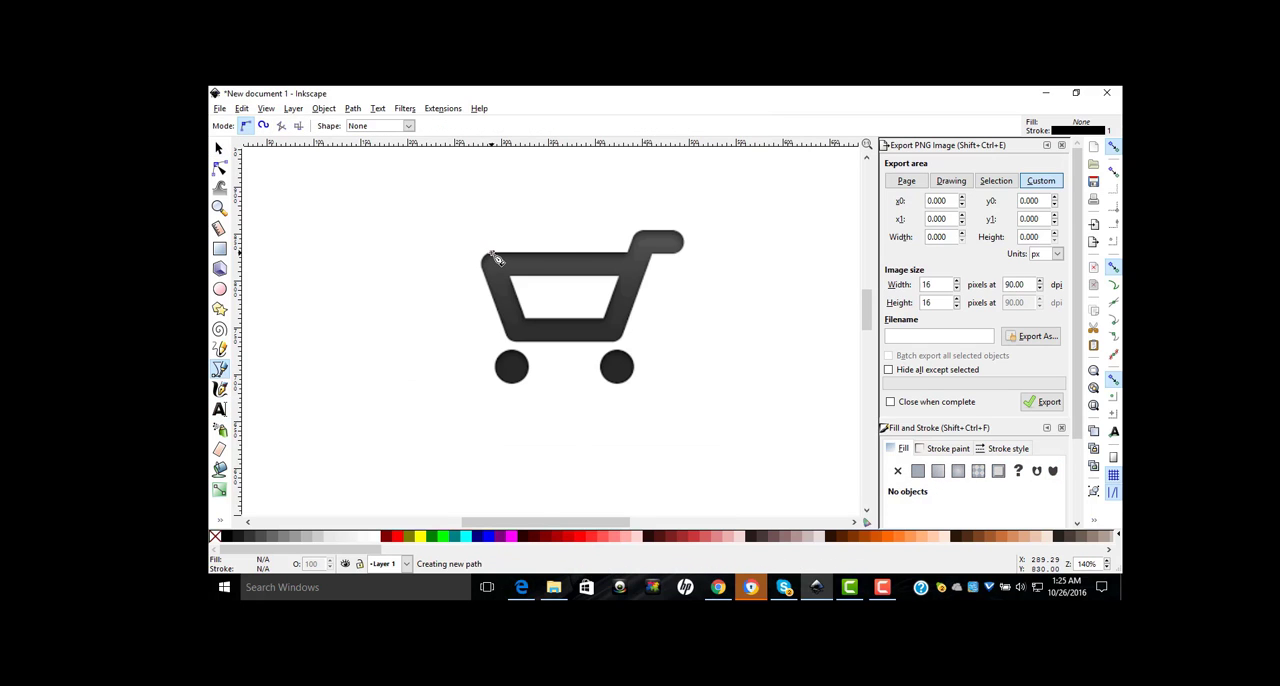
click(629, 253)
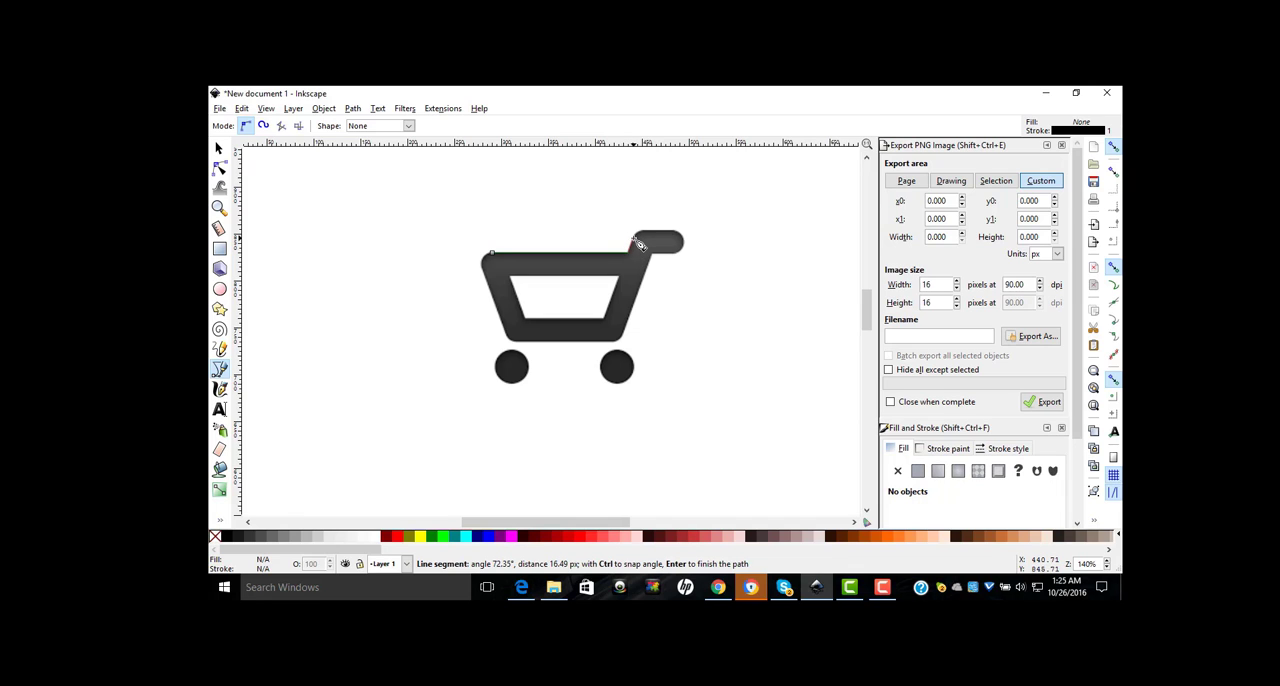
click(638, 236)
drag(646, 236, 660, 236)
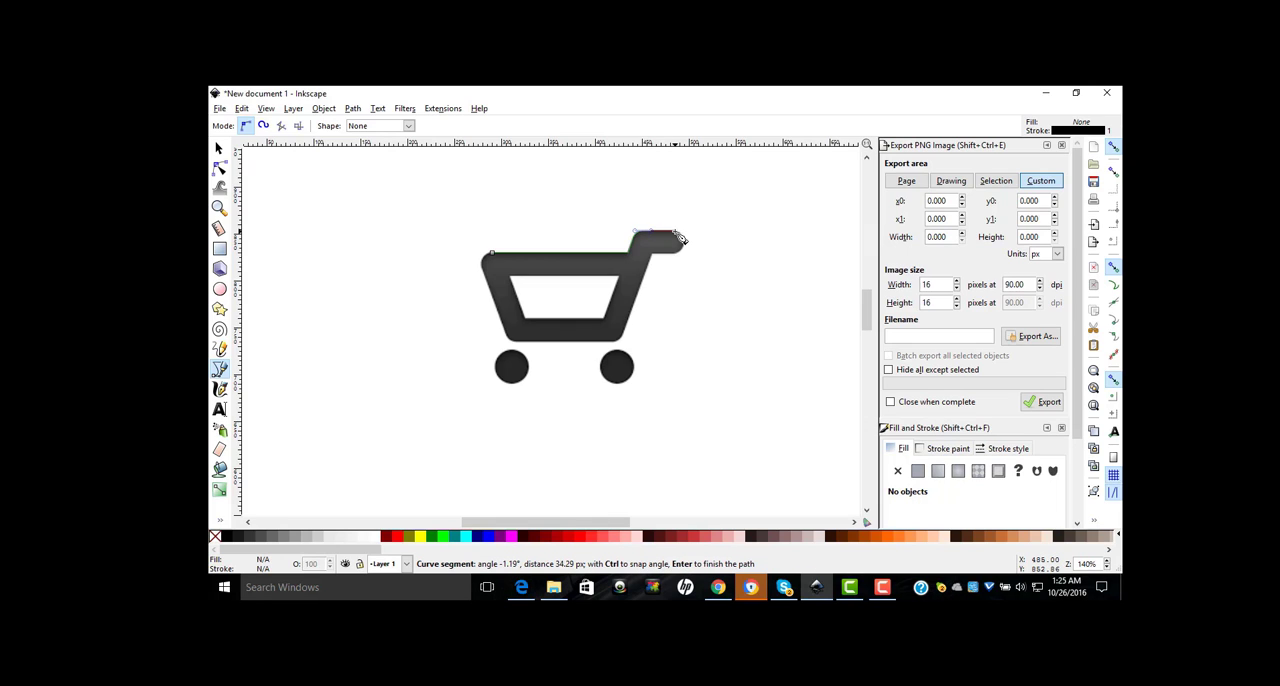
click(677, 233)
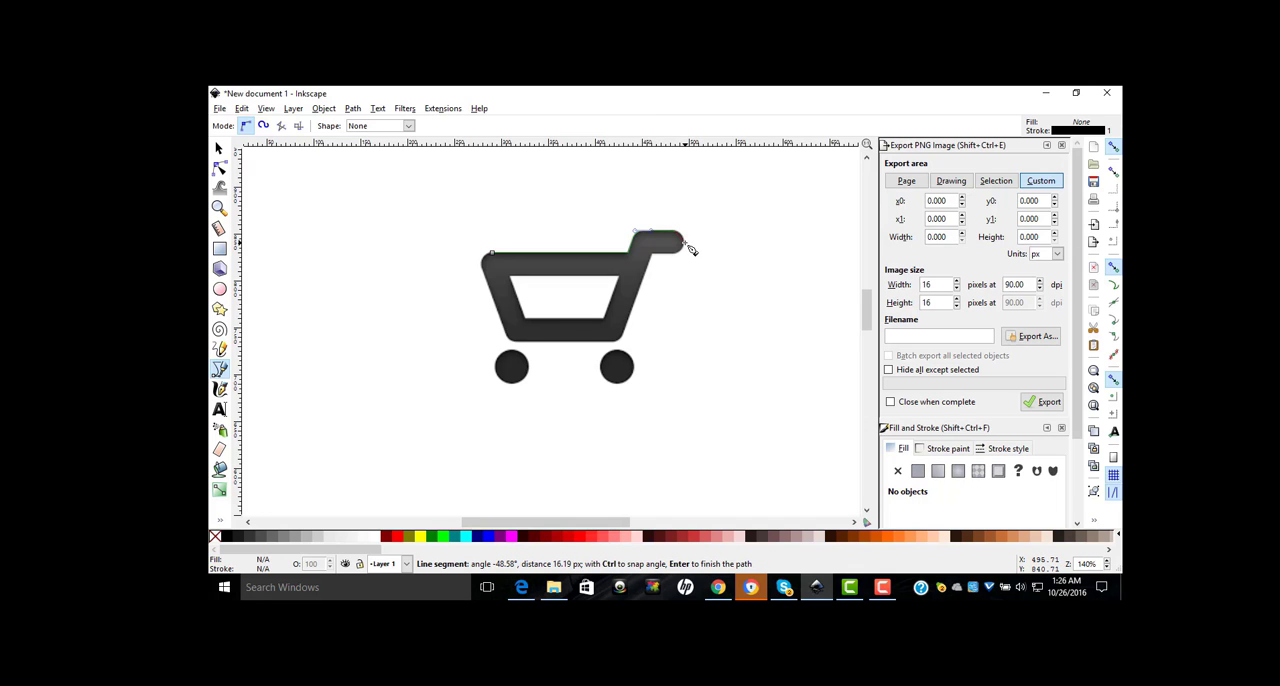
drag(690, 249, 662, 261)
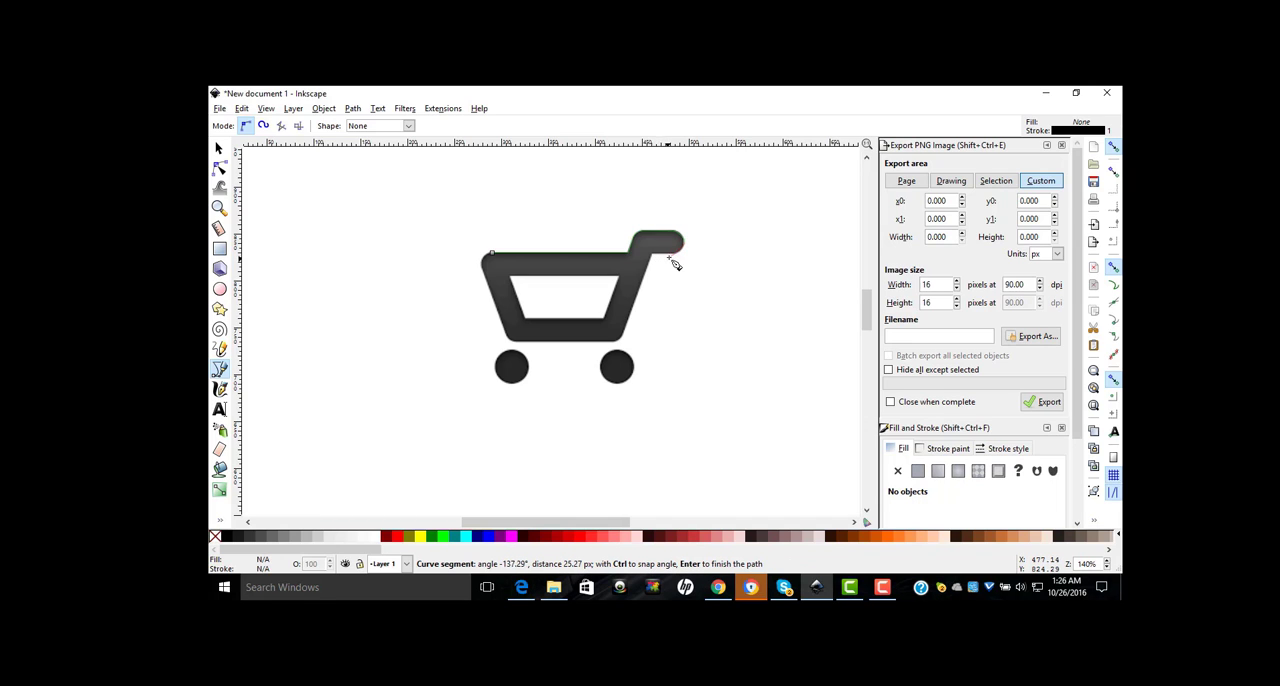
drag(678, 260, 669, 258)
click(658, 260)
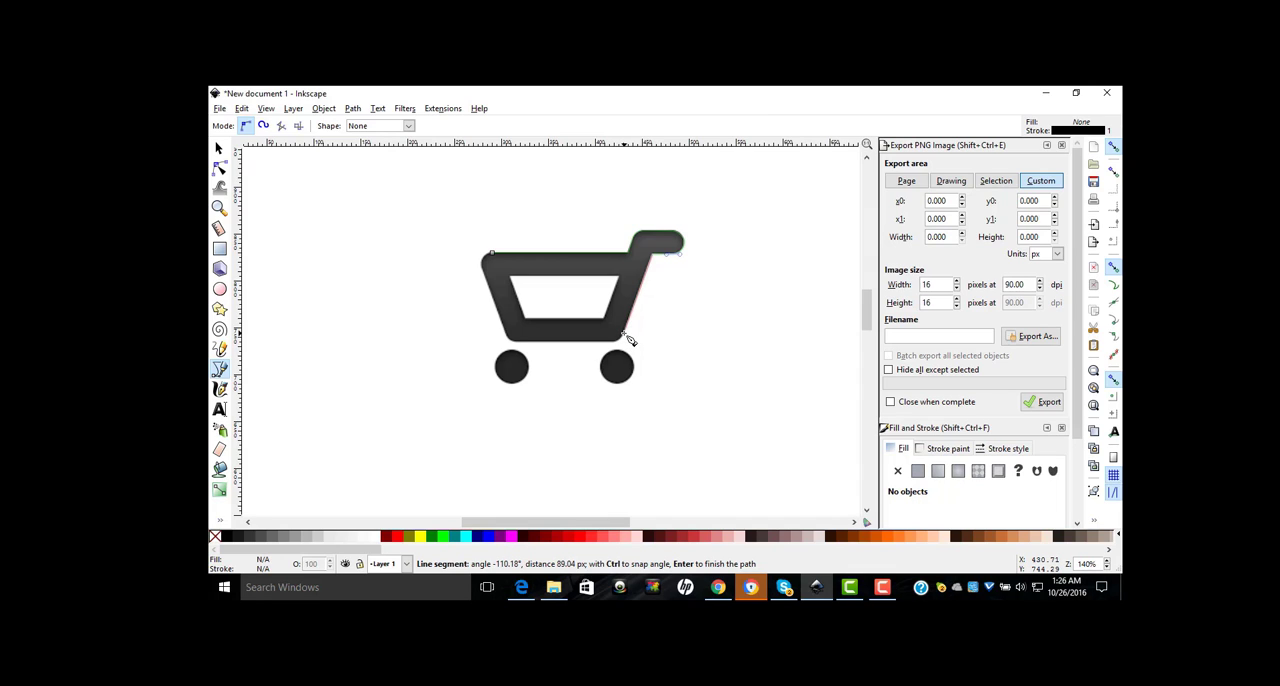
Step: Continue the path down the basket's right side, along the rounded bottom and up the left side, closing it at the starting node
click(624, 335)
drag(614, 343, 609, 344)
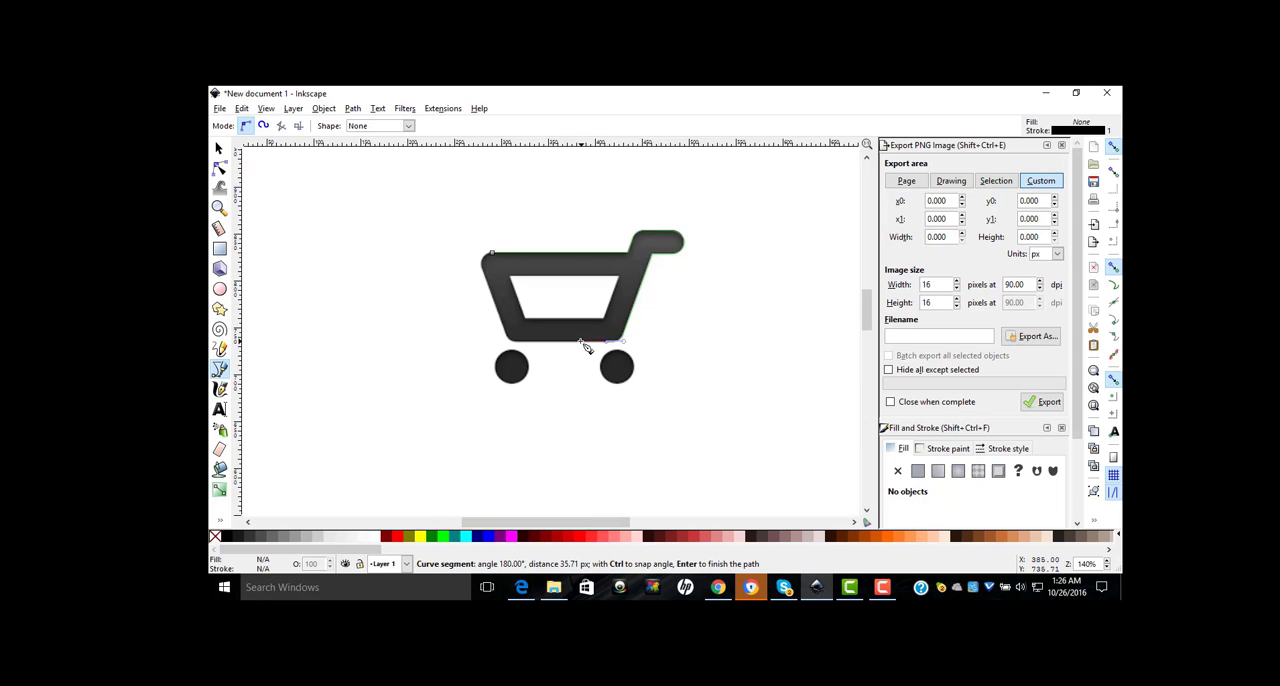
click(519, 343)
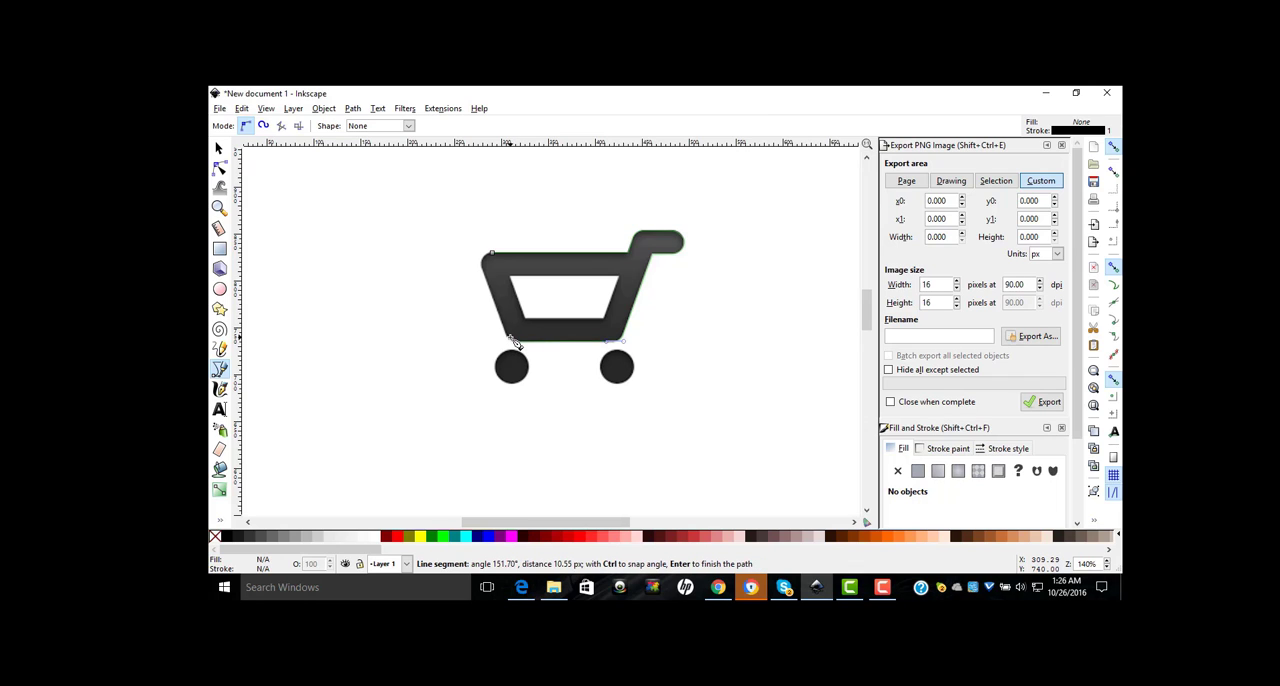
drag(511, 341, 511, 338)
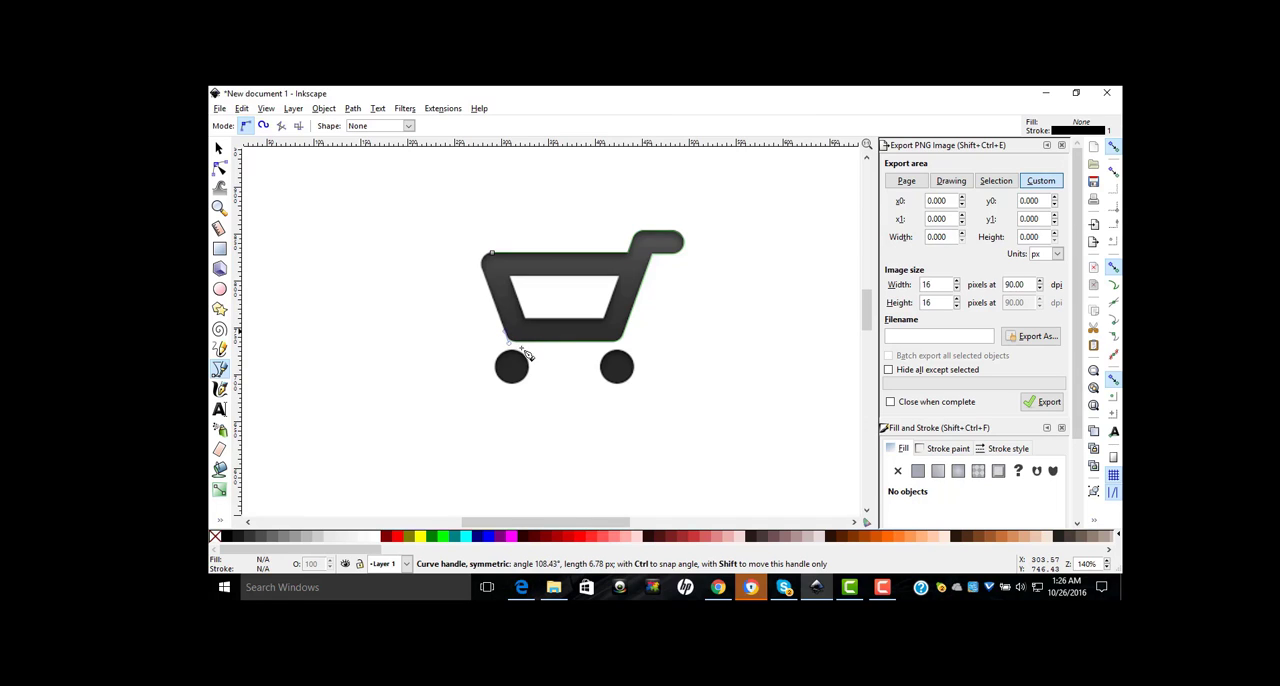
click(490, 285)
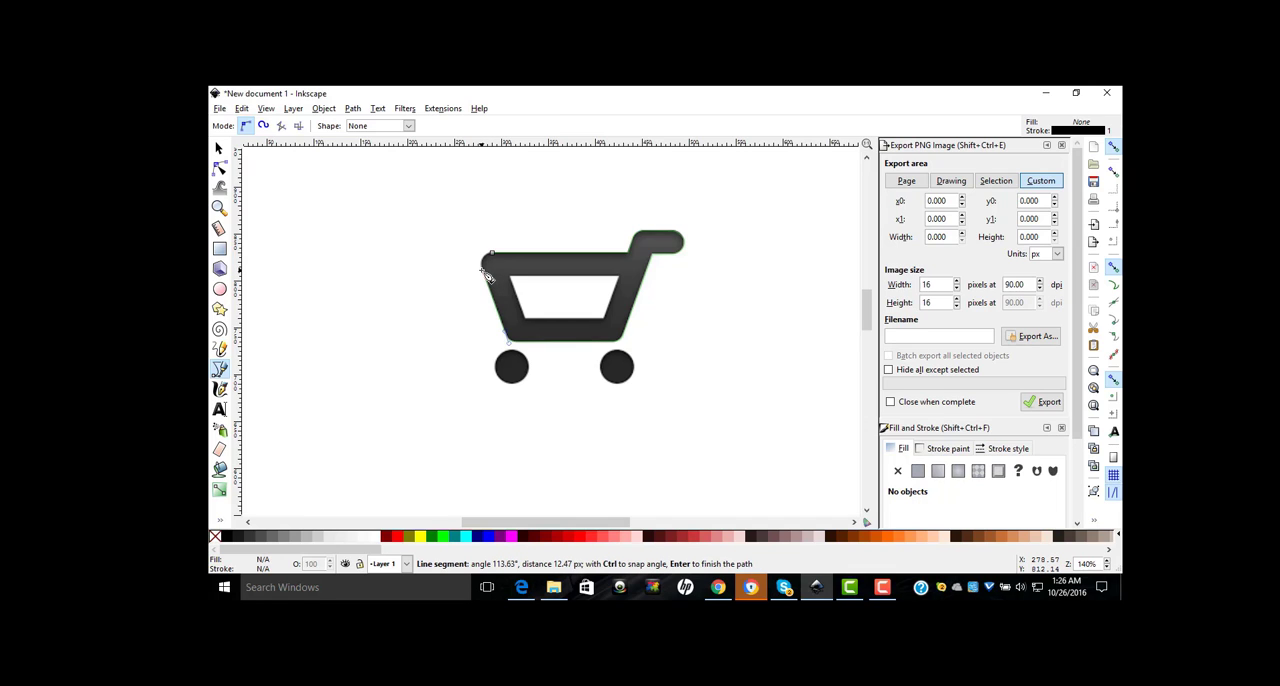
click(483, 270)
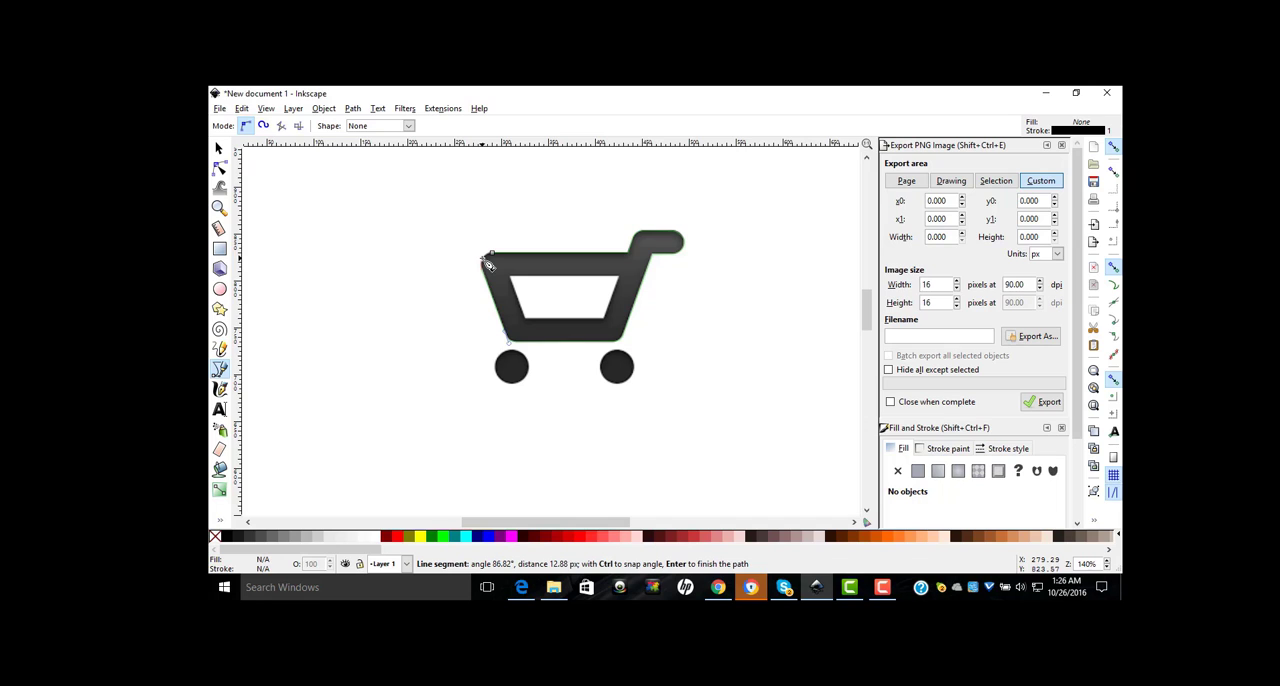
drag(489, 261, 492, 259)
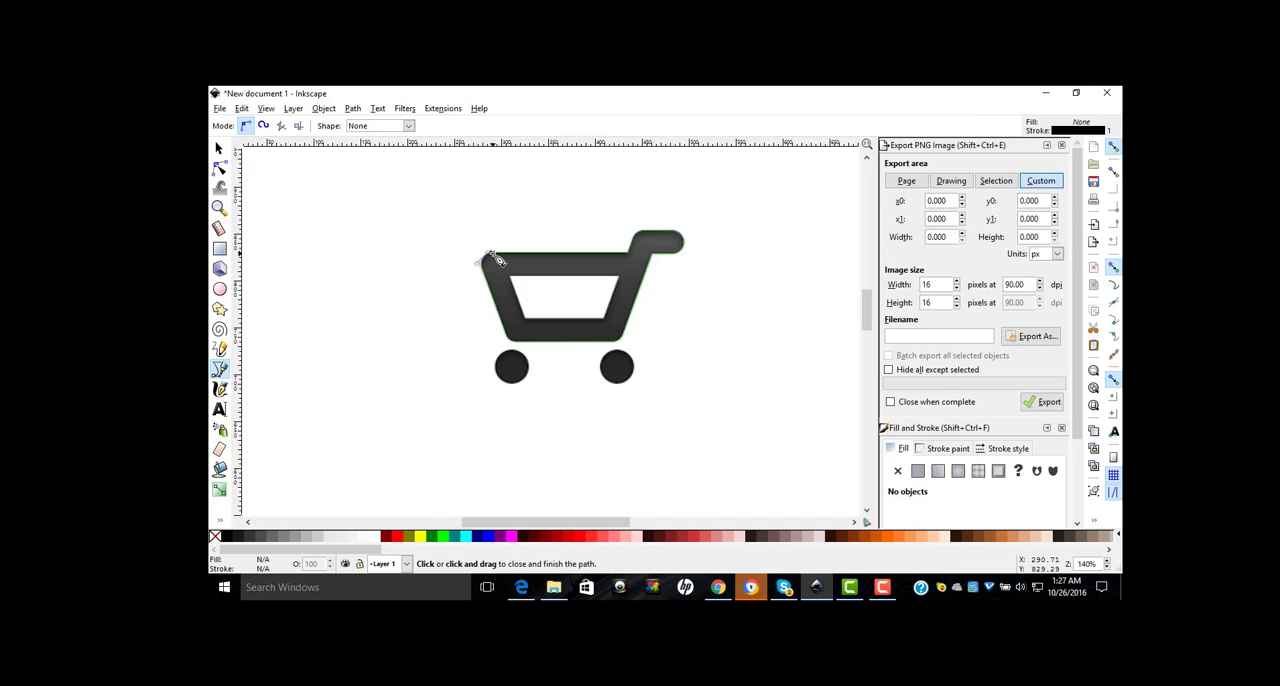
click(490, 258)
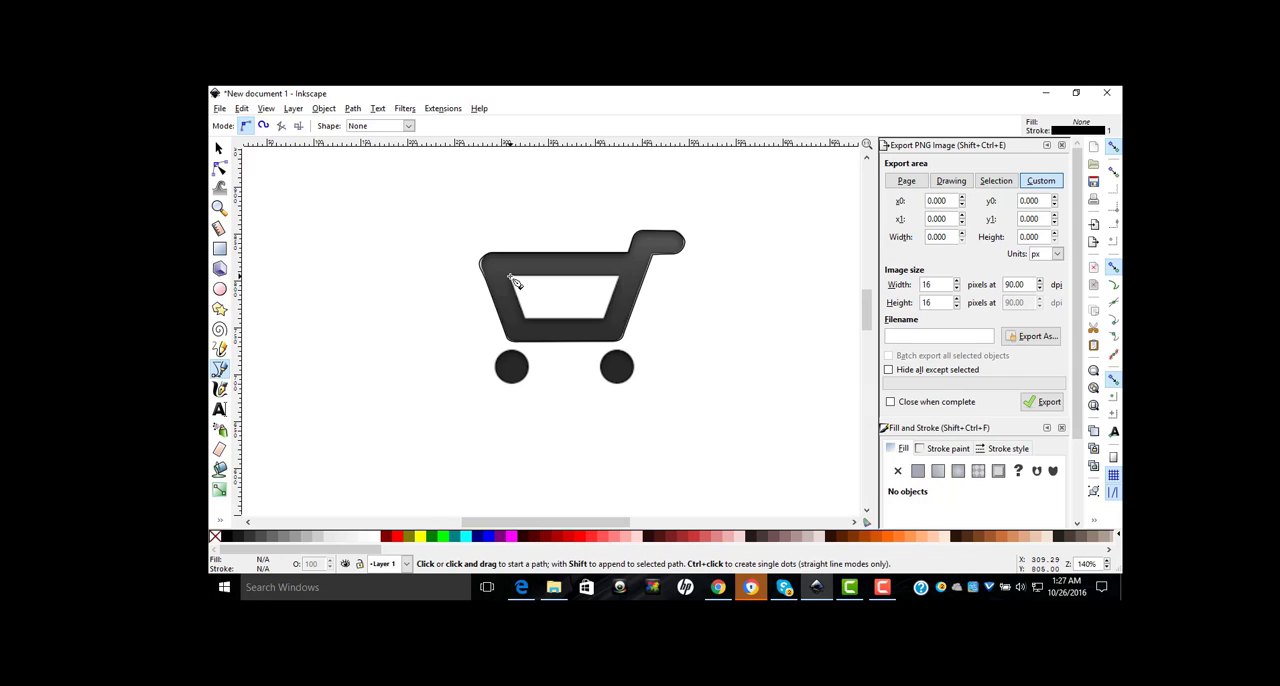
Step: Trace the basket's inner trapezoid opening with a closed four-corner straight-line path
key(plus)
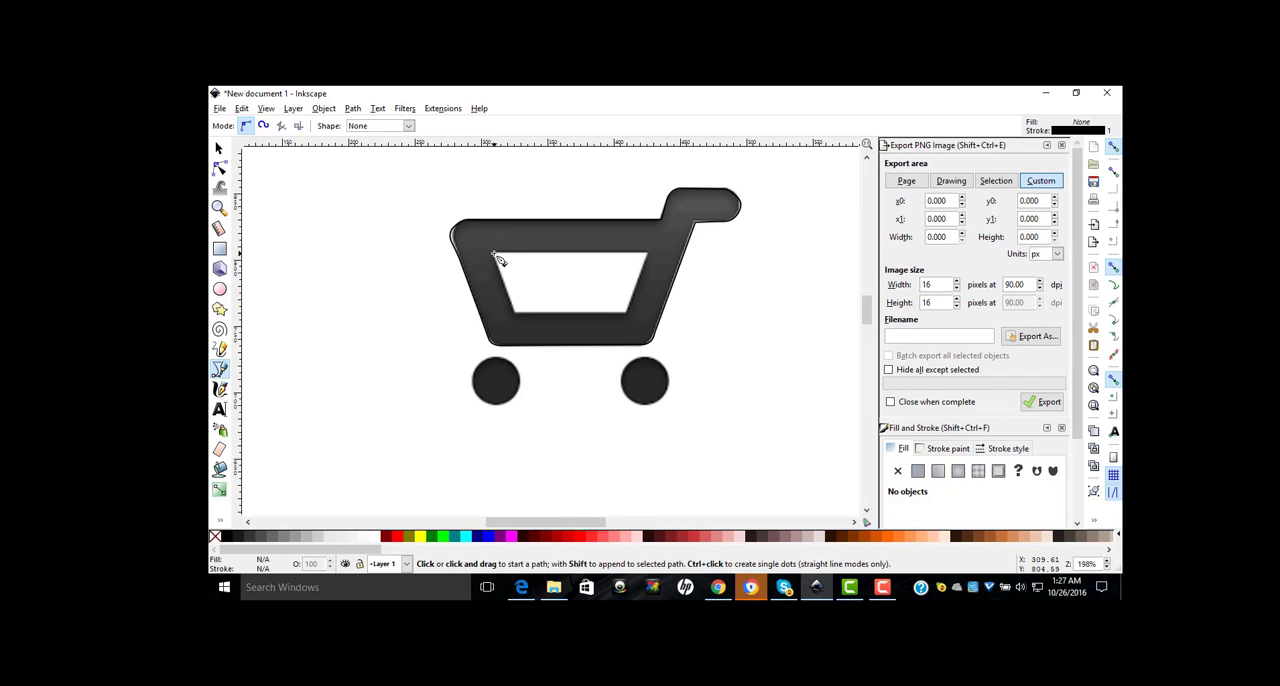
click(494, 254)
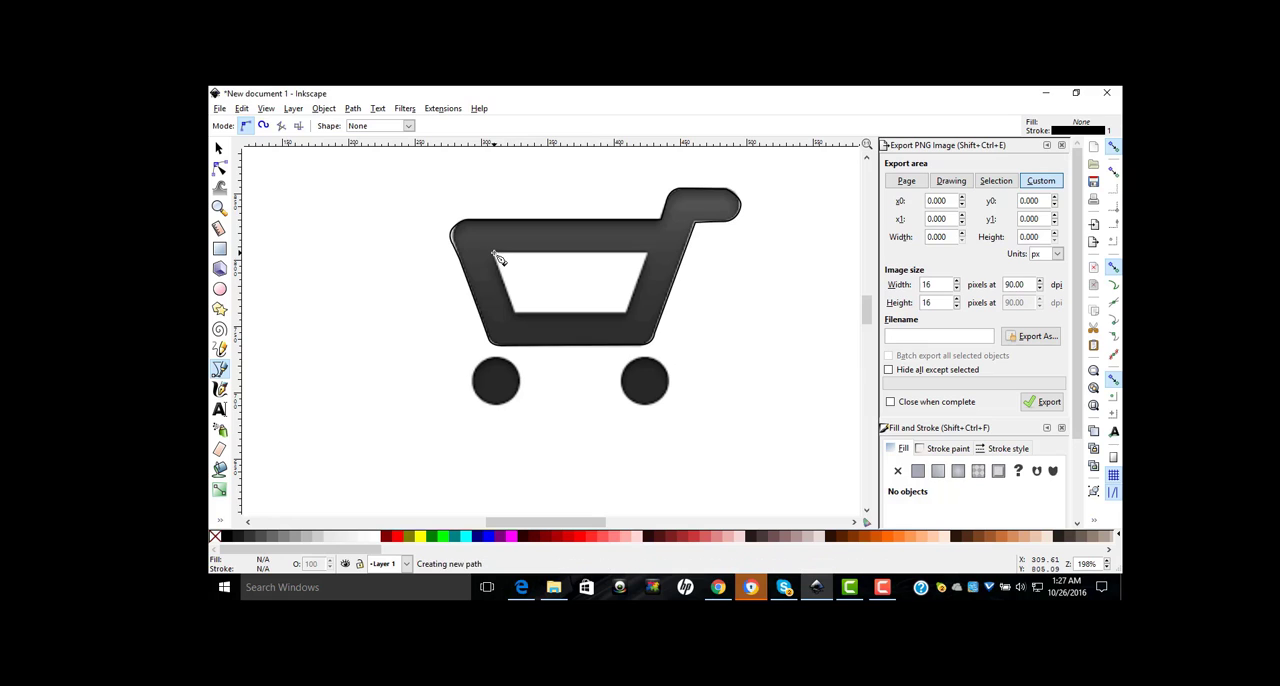
click(647, 254)
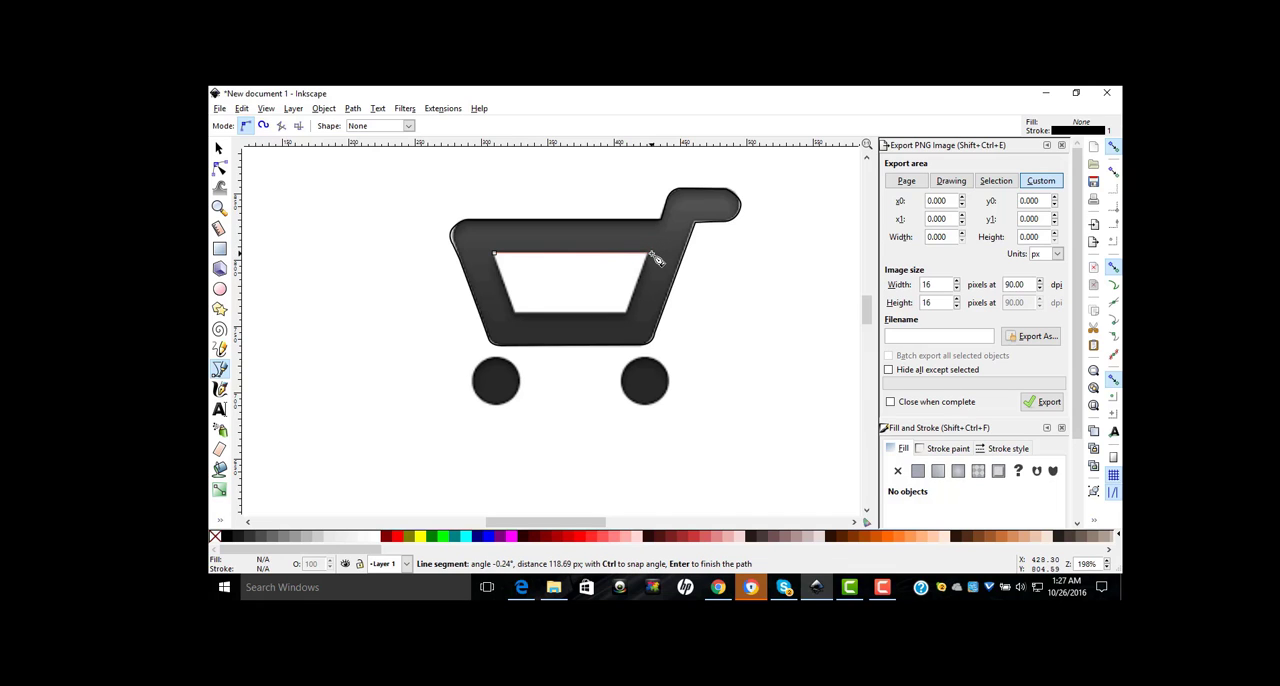
key(BackSpace)
click(647, 254)
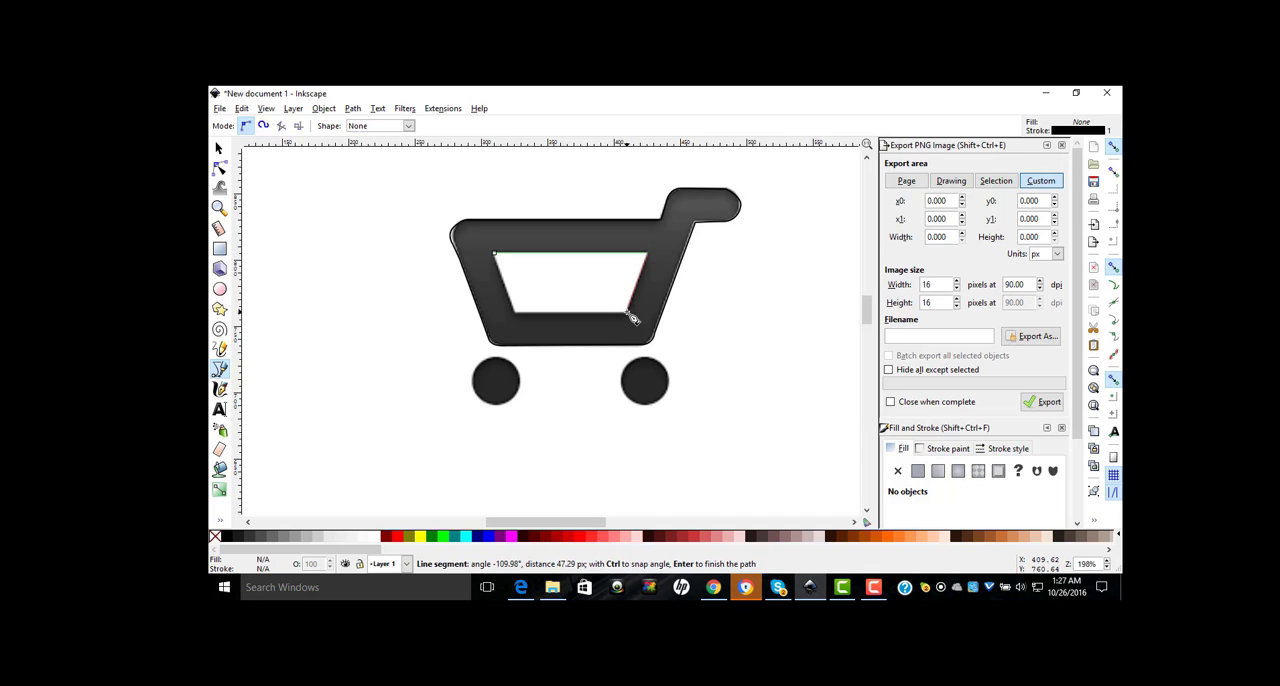
click(630, 316)
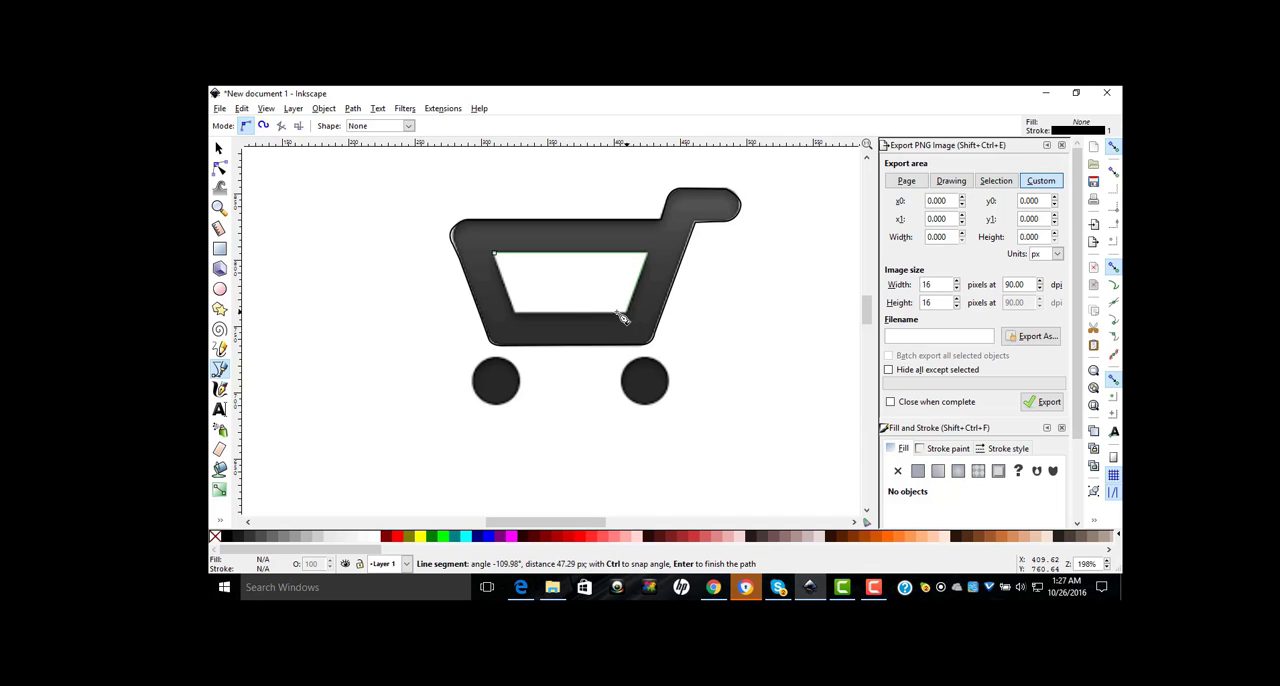
click(514, 313)
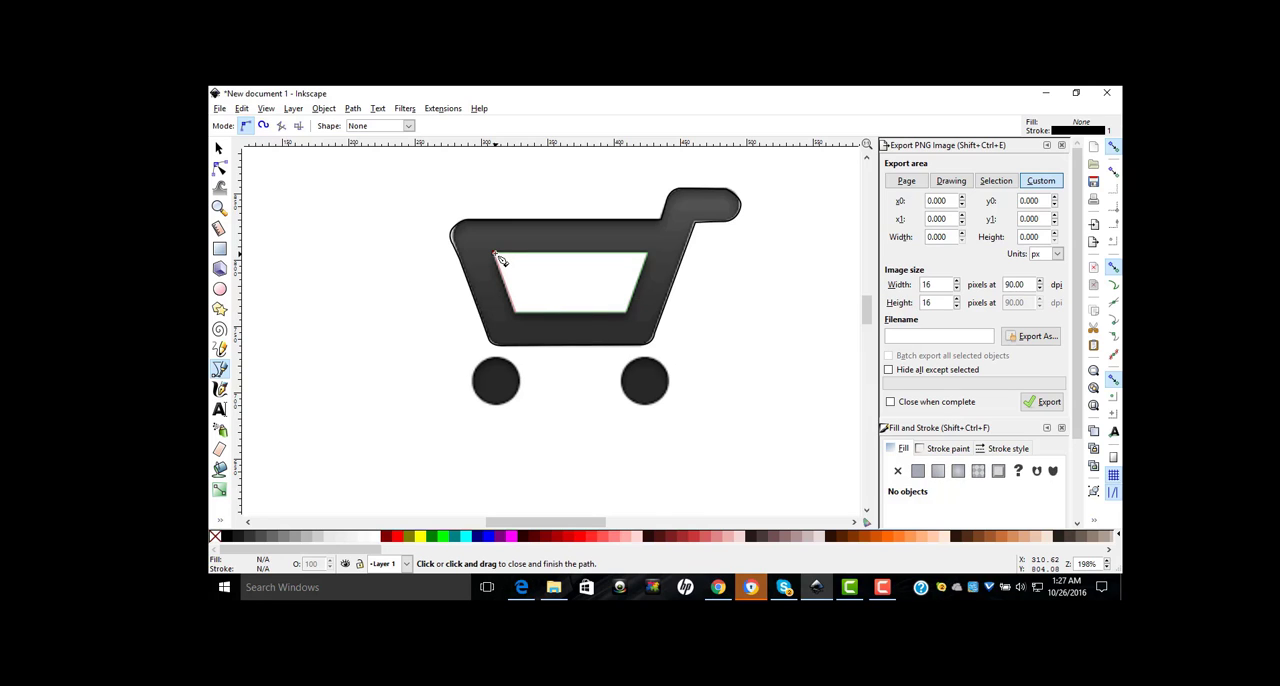
click(497, 257)
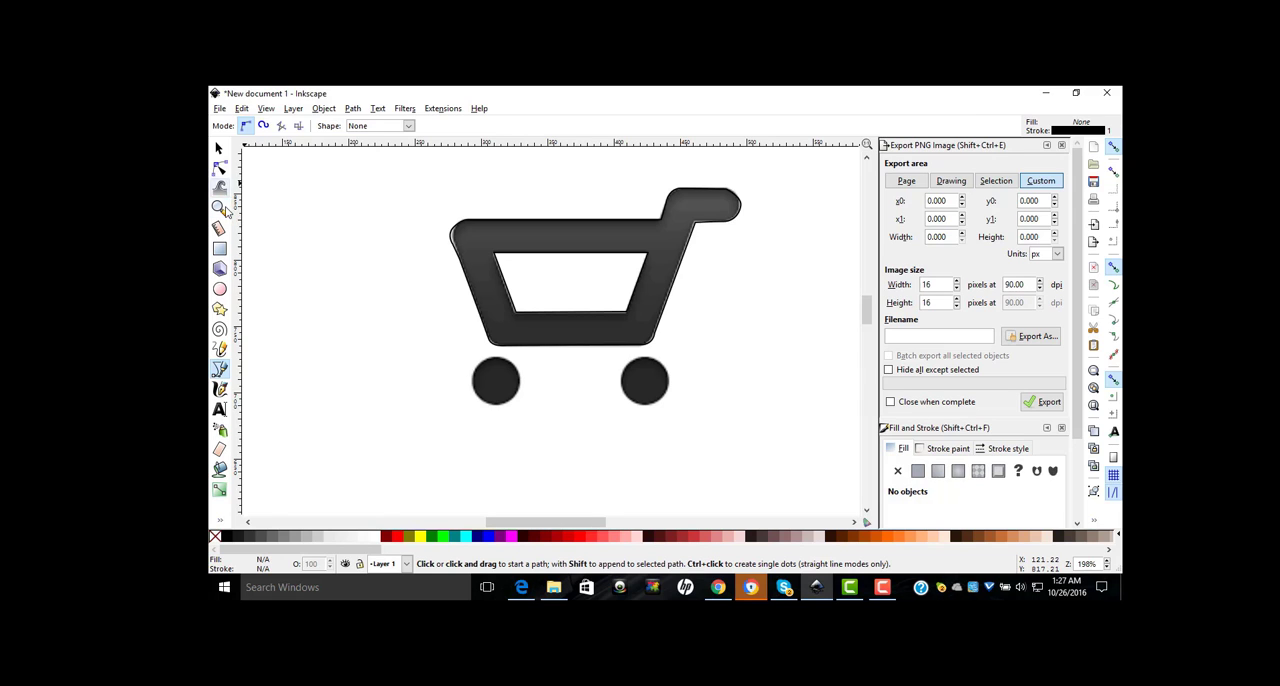
Step: Draw an ellipse over the cart's left wheel, scale it proportionally to about 34 × 33 px and align it with the wheel
click(219, 289)
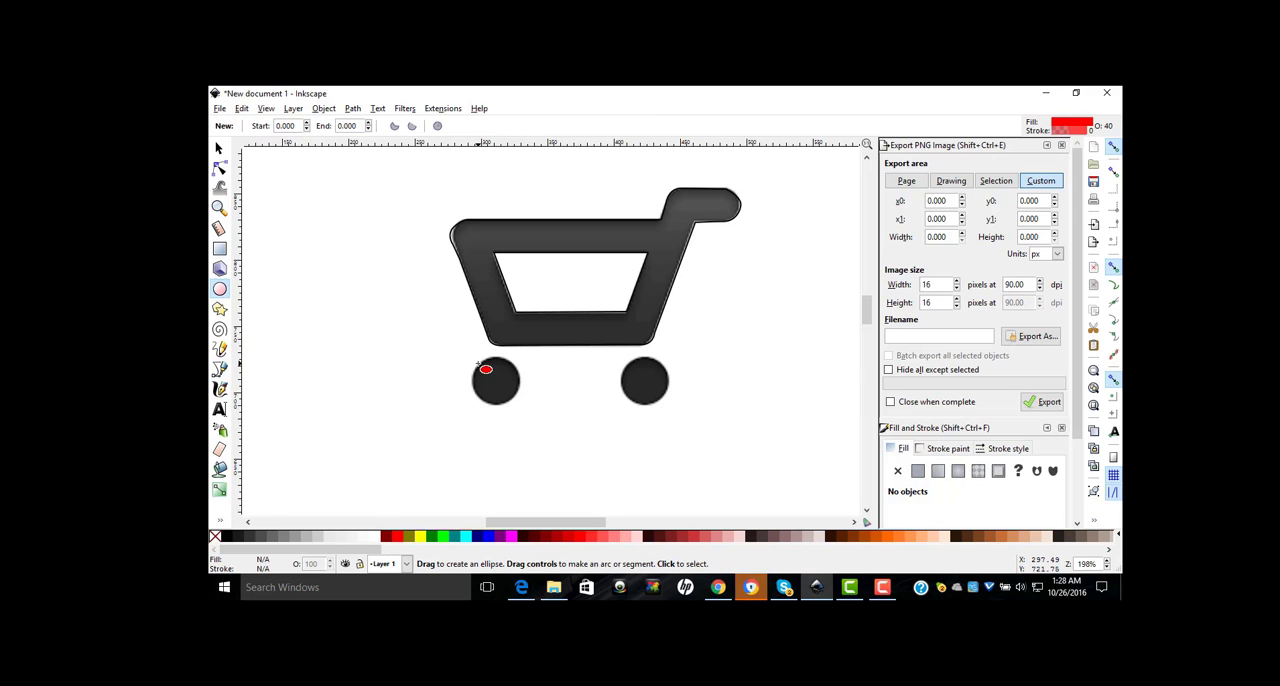
drag(478, 362, 517, 402)
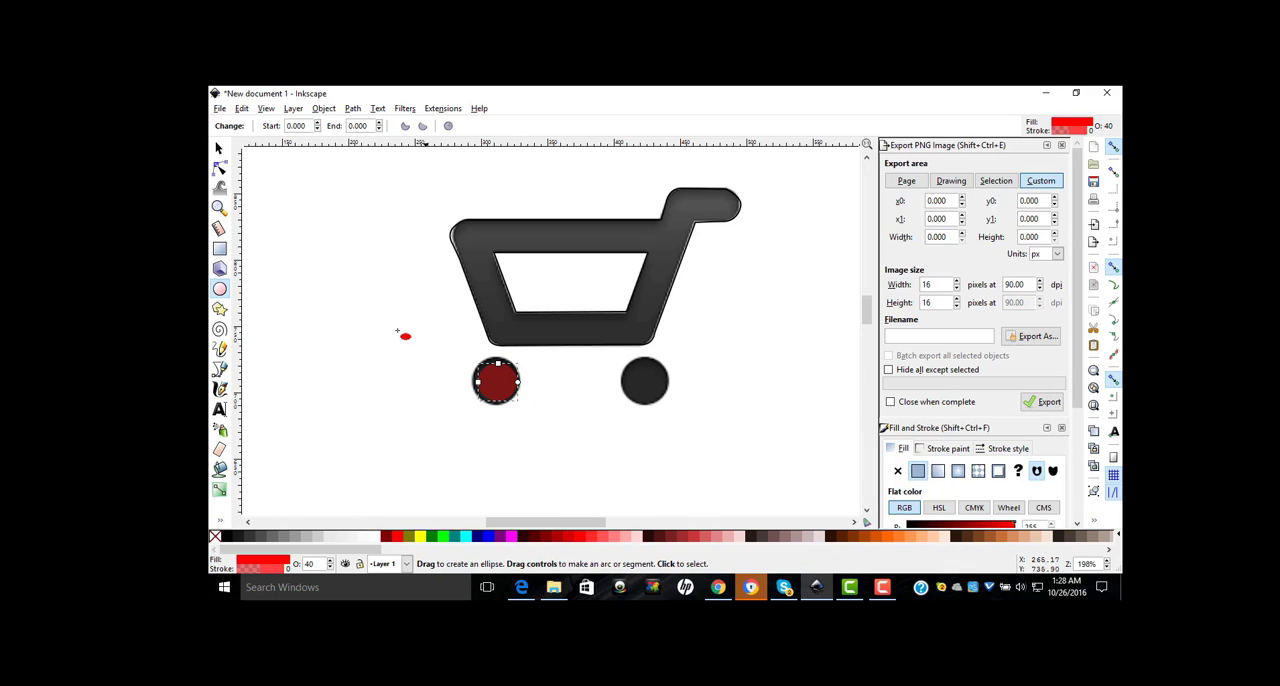
click(219, 148)
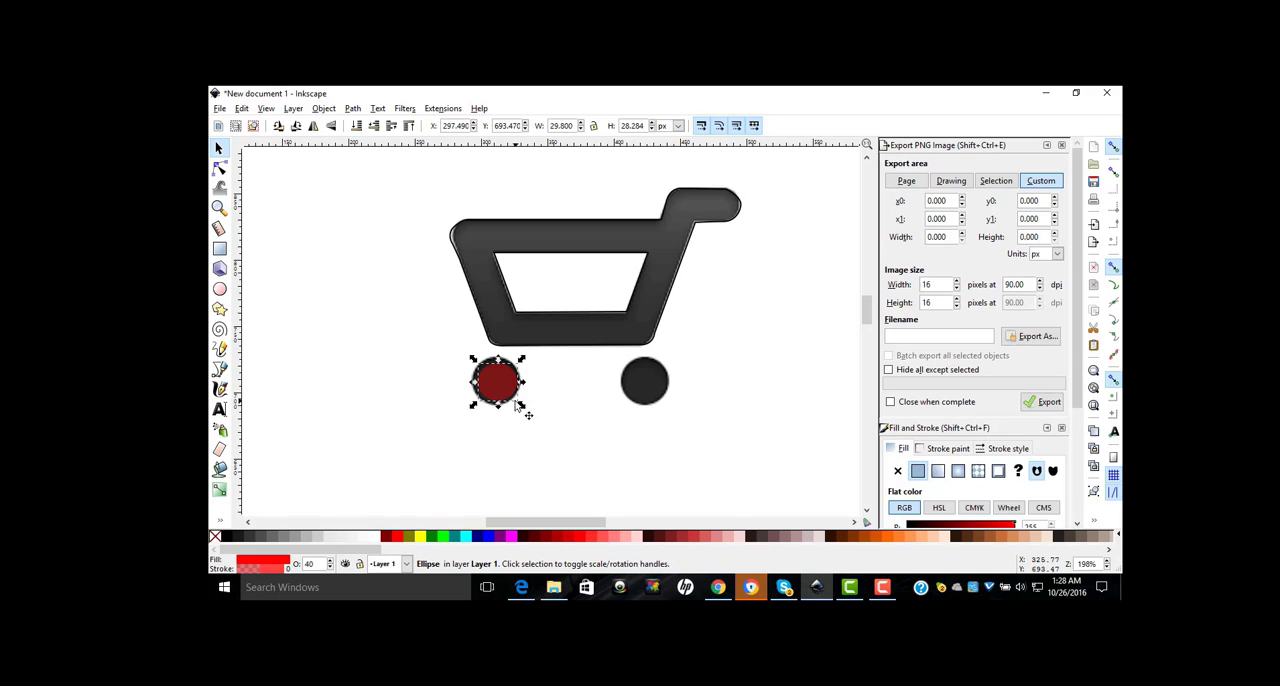
key(ctrl)
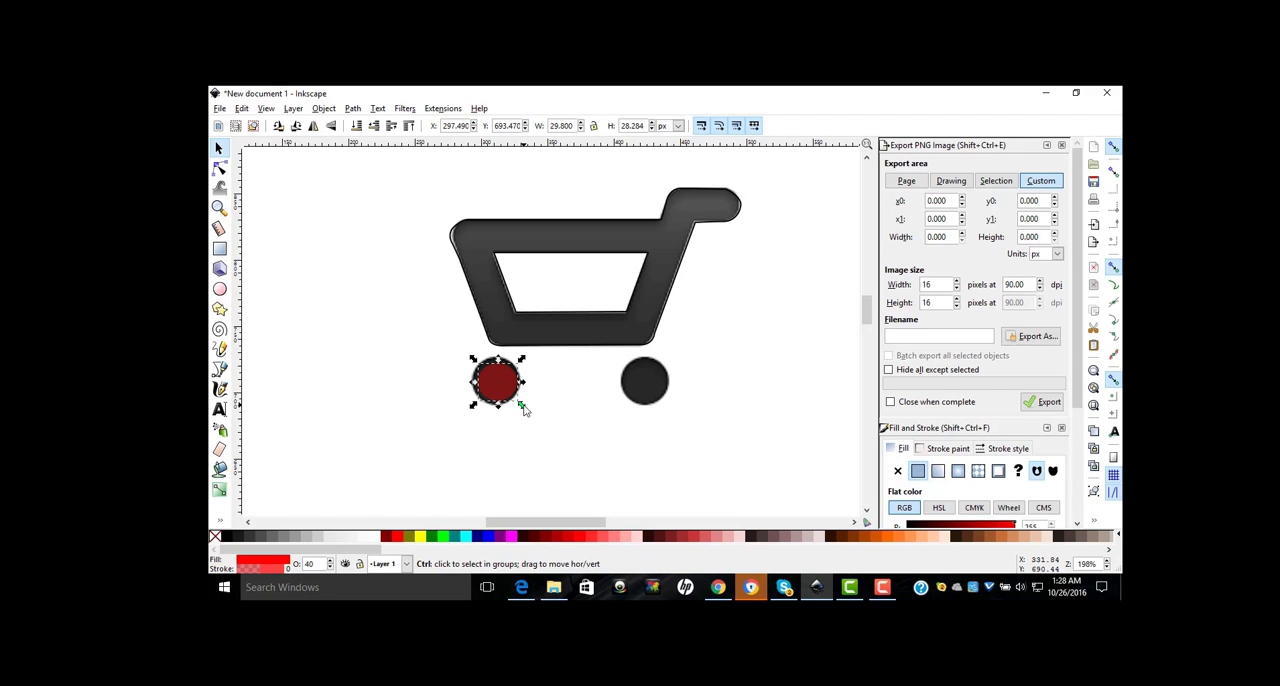
drag(523, 410, 530, 416)
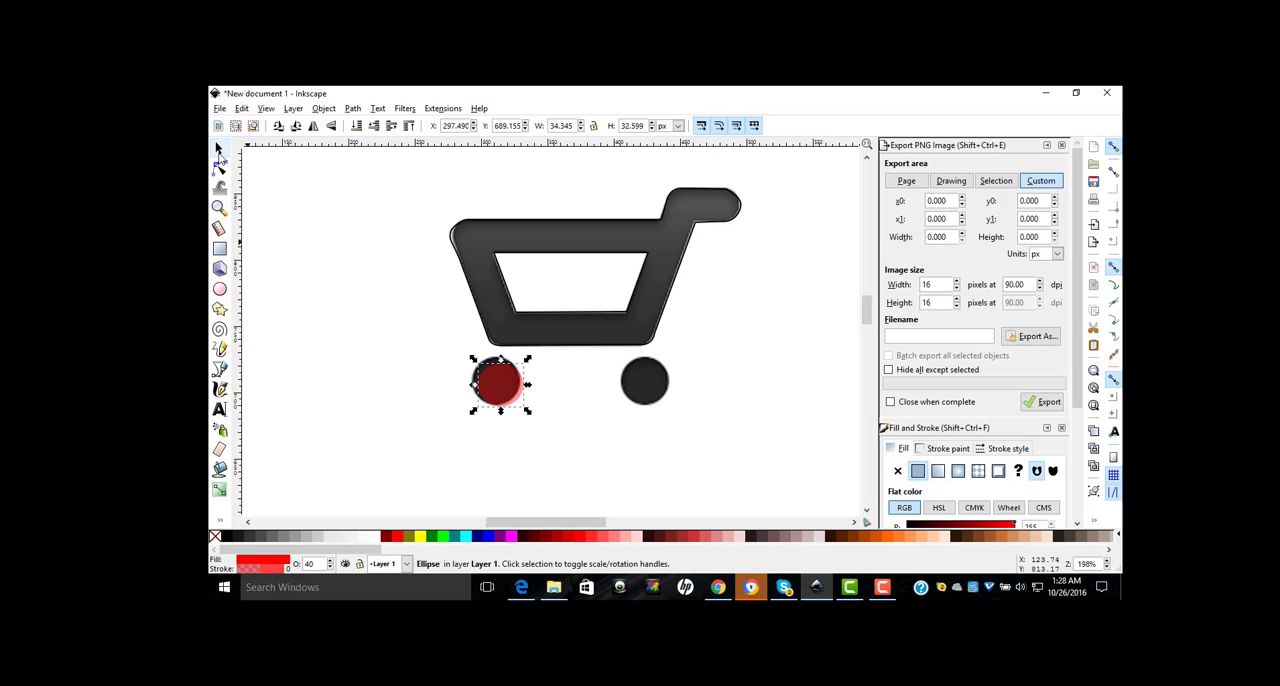
drag(500, 373, 495, 380)
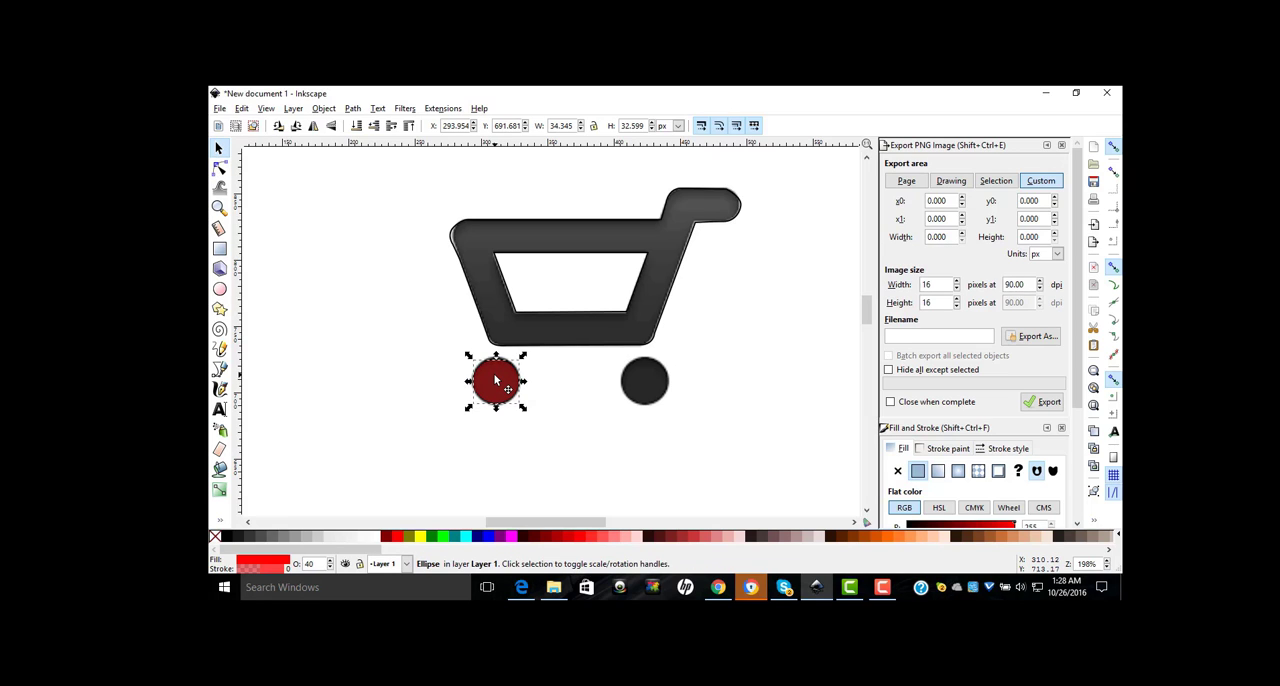
Step: Duplicate the left wheel's ellipse and place the copy over the cart's right wheel
right_click(495, 380)
click(521, 198)
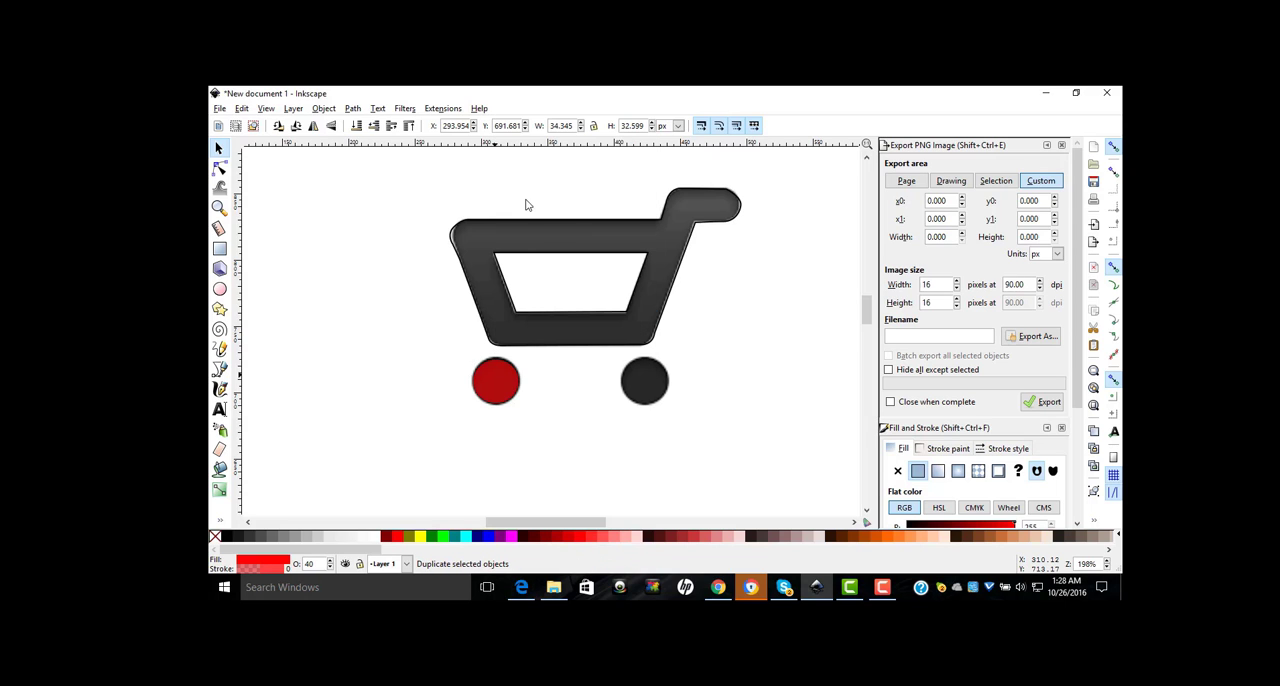
drag(495, 391, 646, 391)
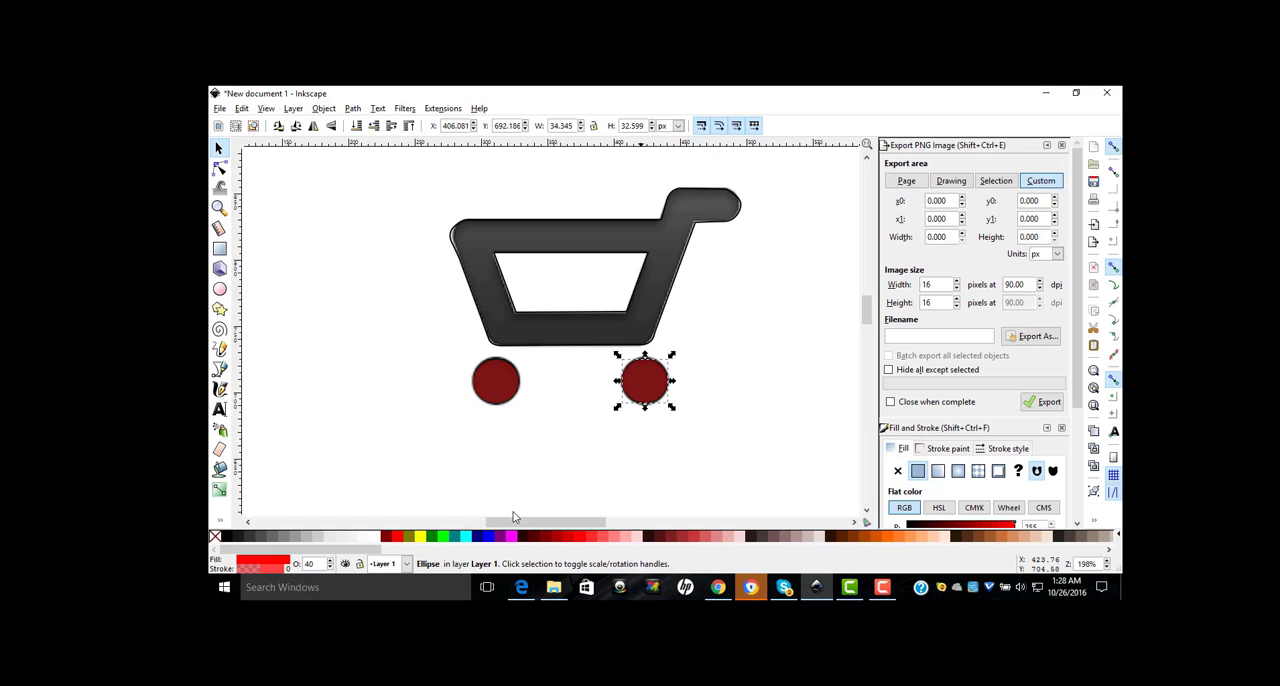
Step: Fill both wheel ellipses with black
click(223, 538)
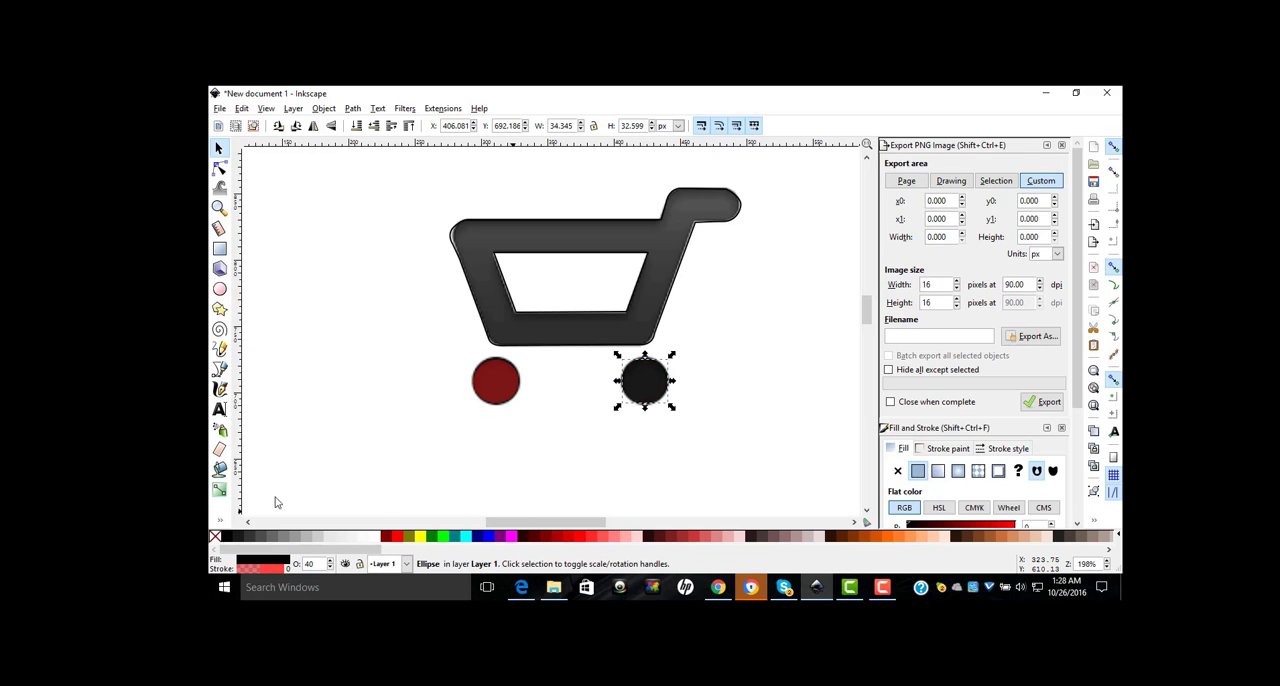
click(509, 382)
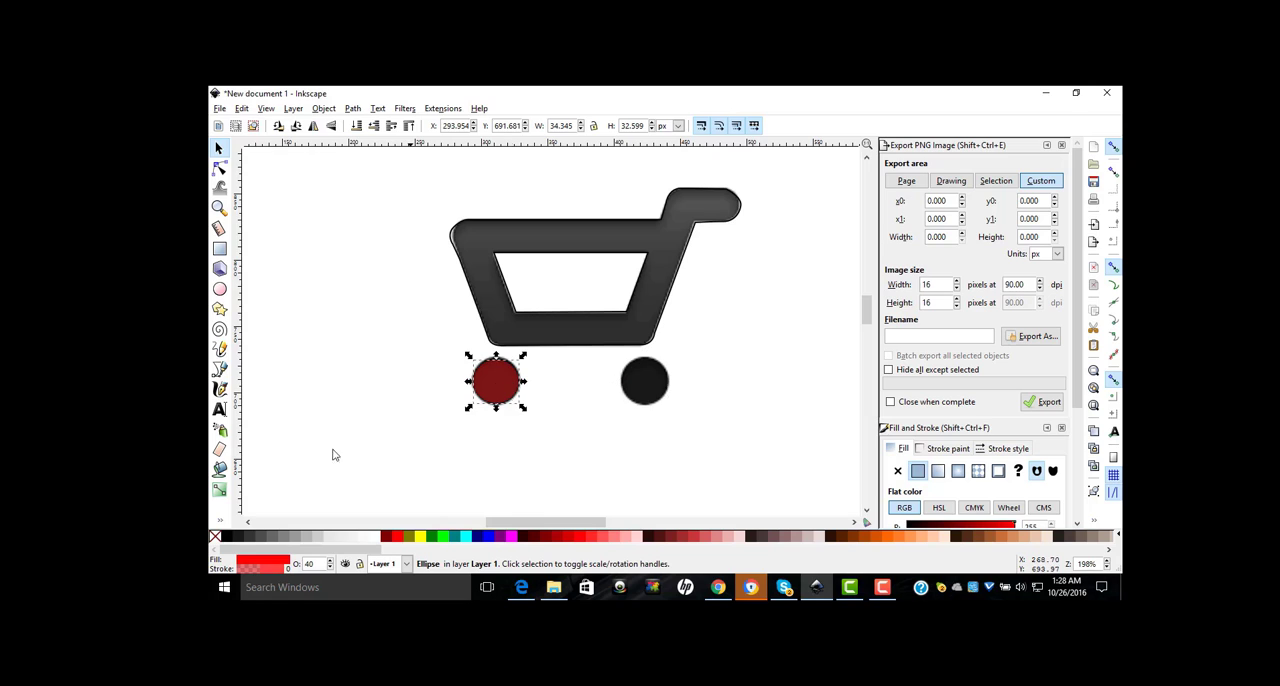
click(223, 541)
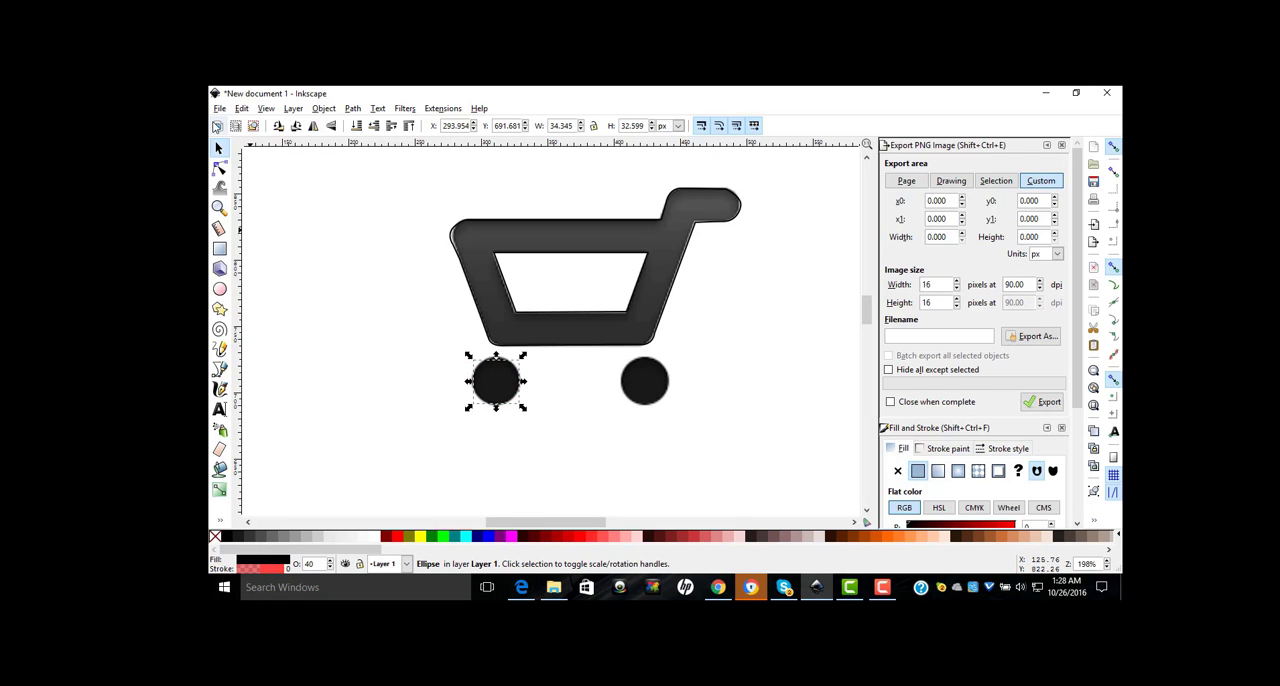
Step: Move the embedded cart image down and to the right, clear of the traced shapes, and deselect it
click(219, 151)
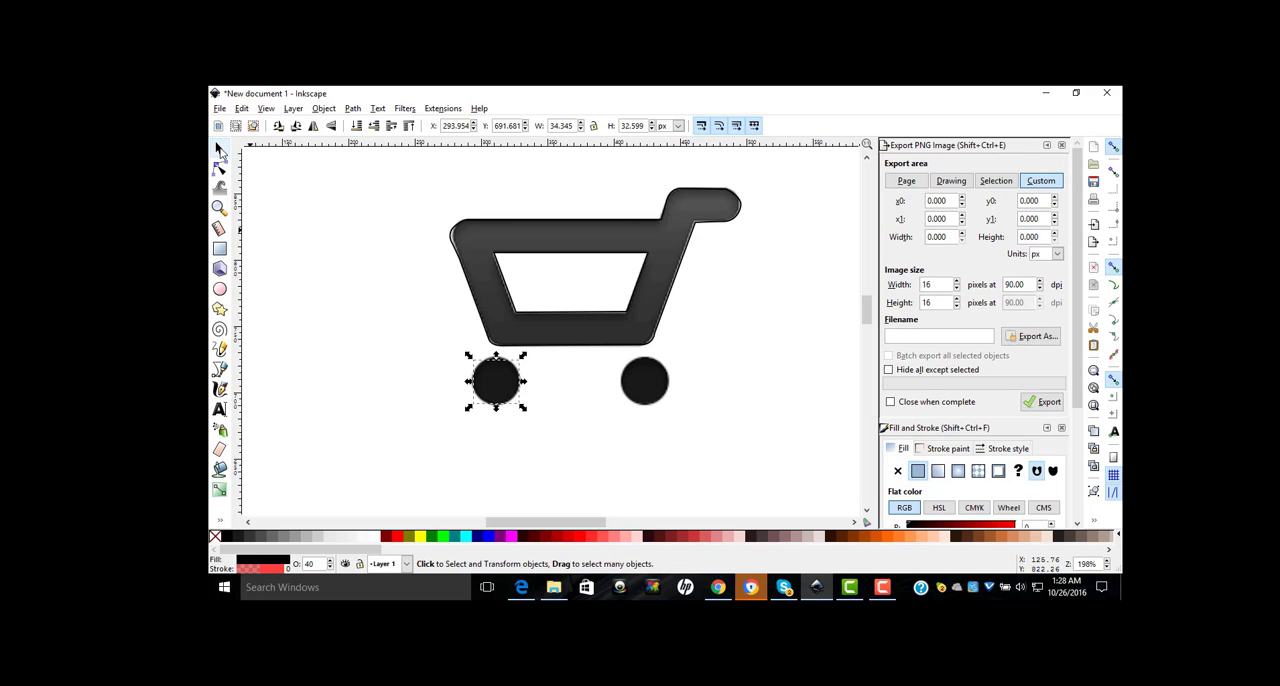
drag(433, 201, 766, 476)
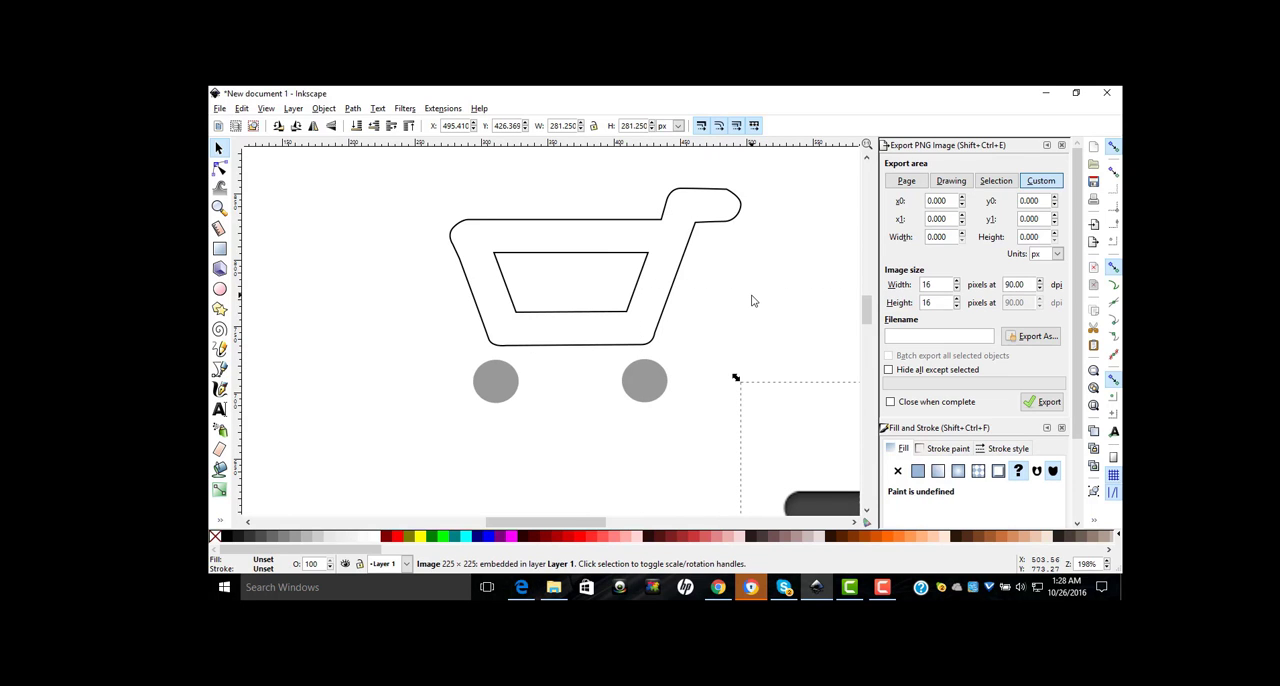
click(753, 300)
key(minus)
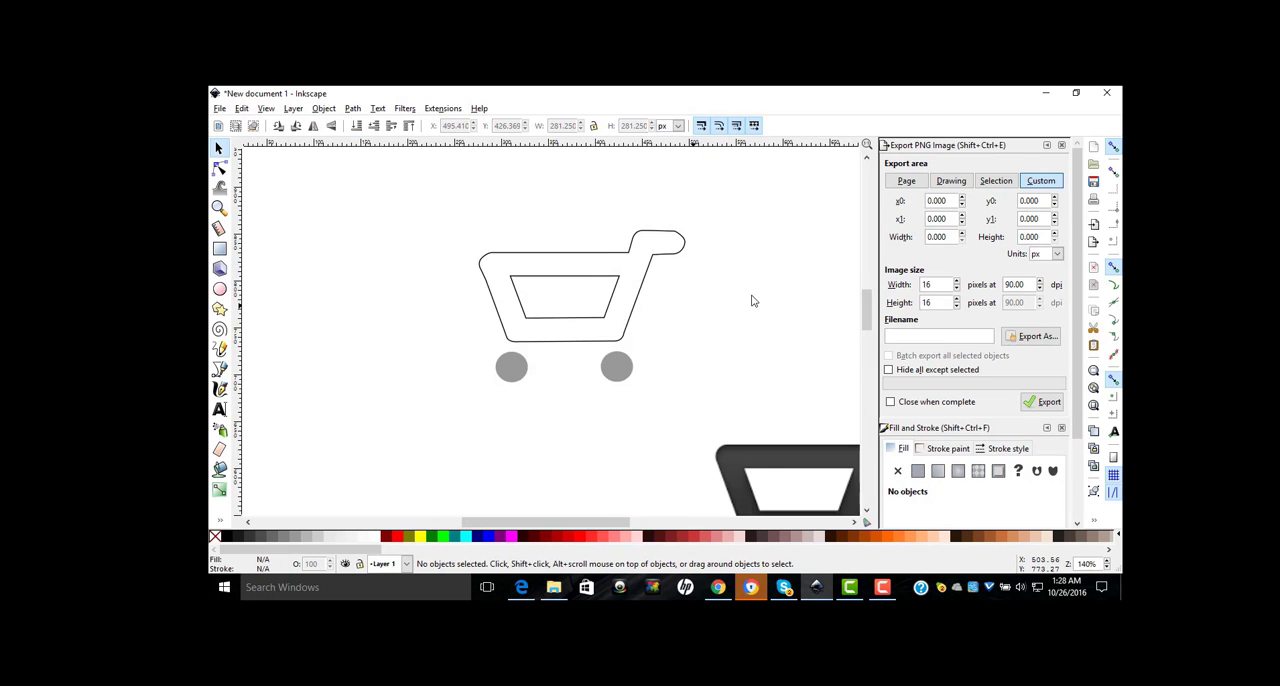
Step: Set the opacity of the left wheel's ellipse to 100%
key(minus)
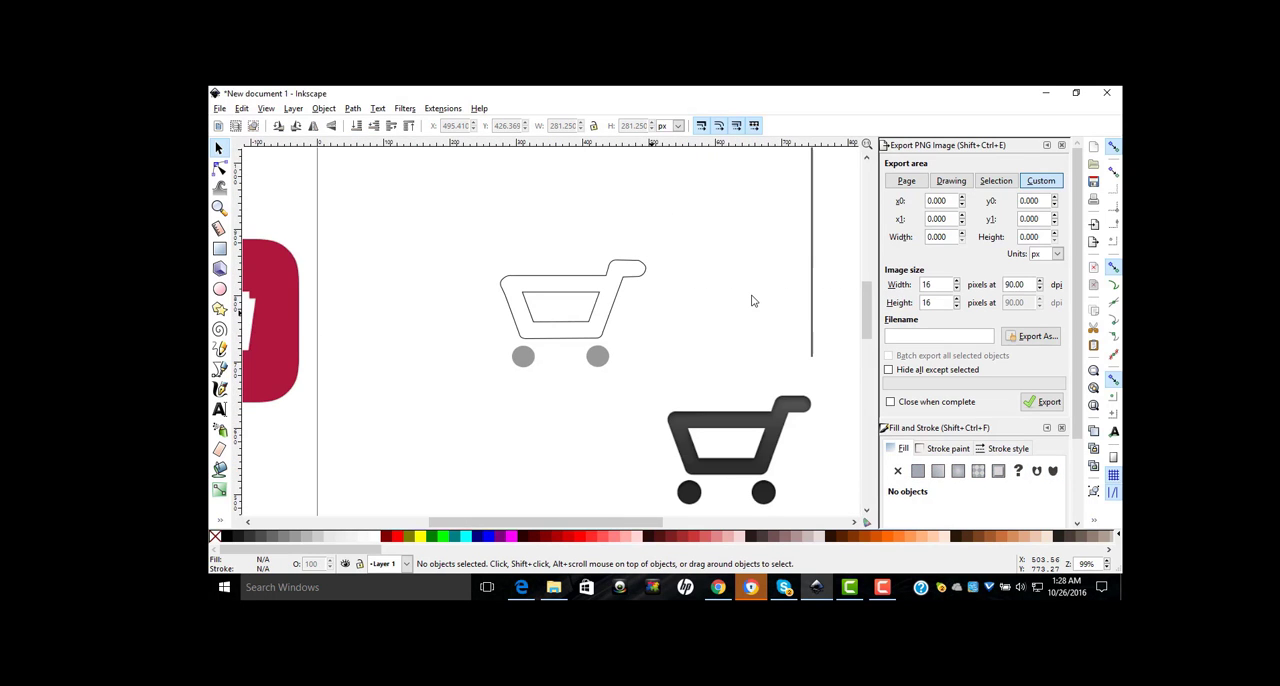
click(518, 365)
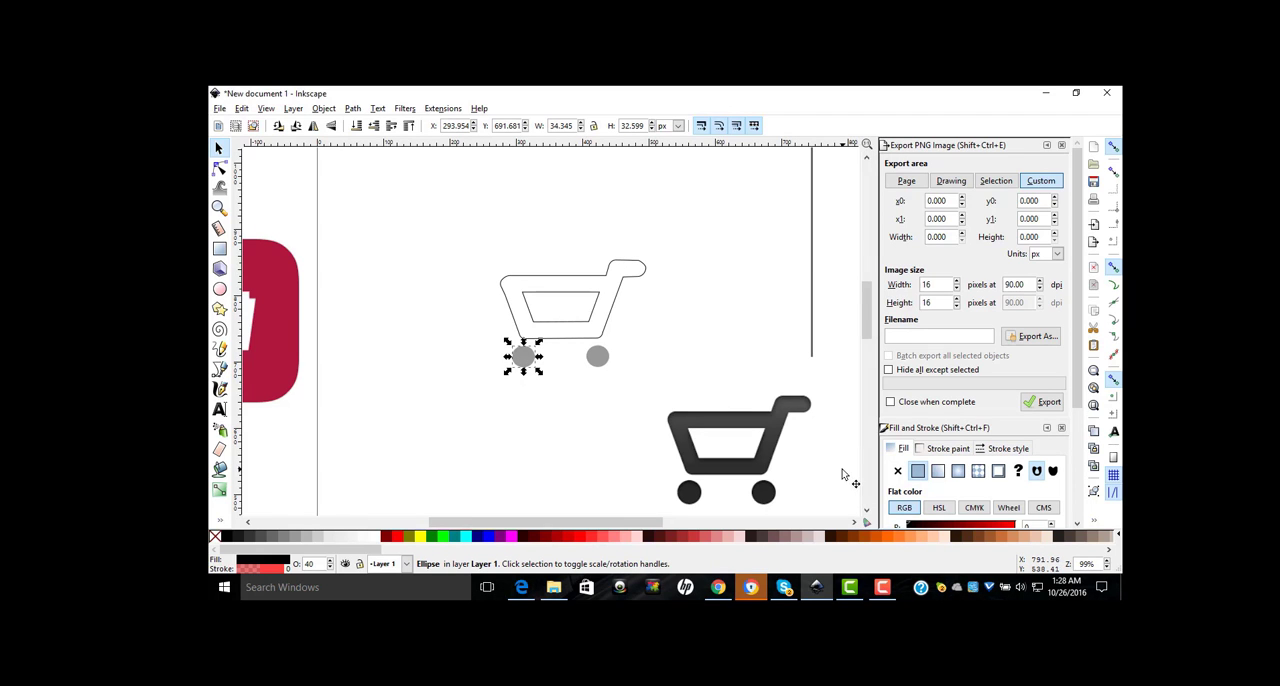
click(1008, 448)
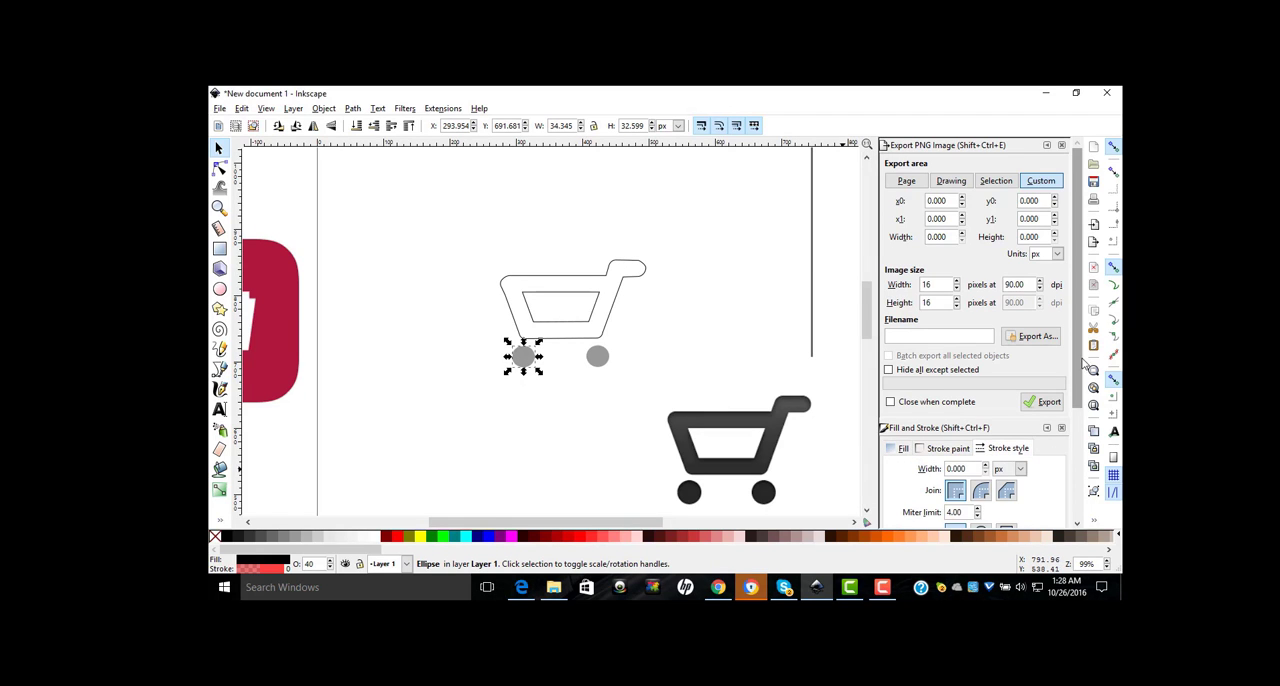
scroll(1082, 385, down, 5)
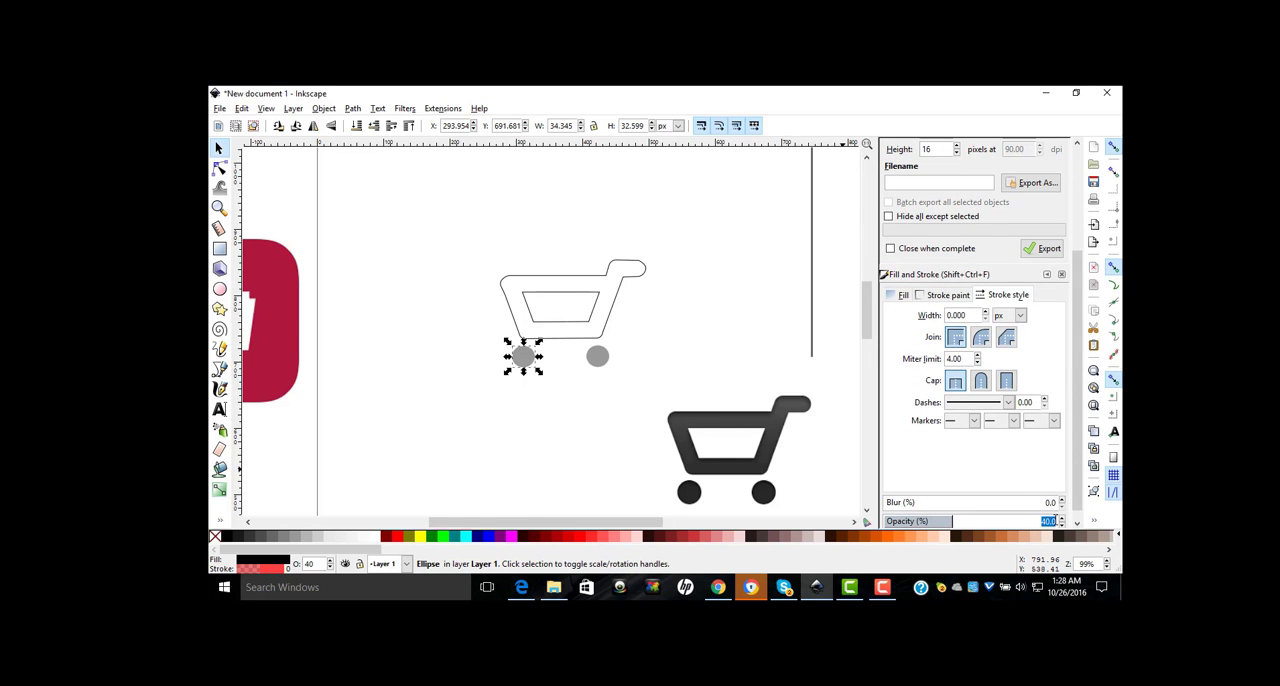
key(BackSpace)
key(Return)
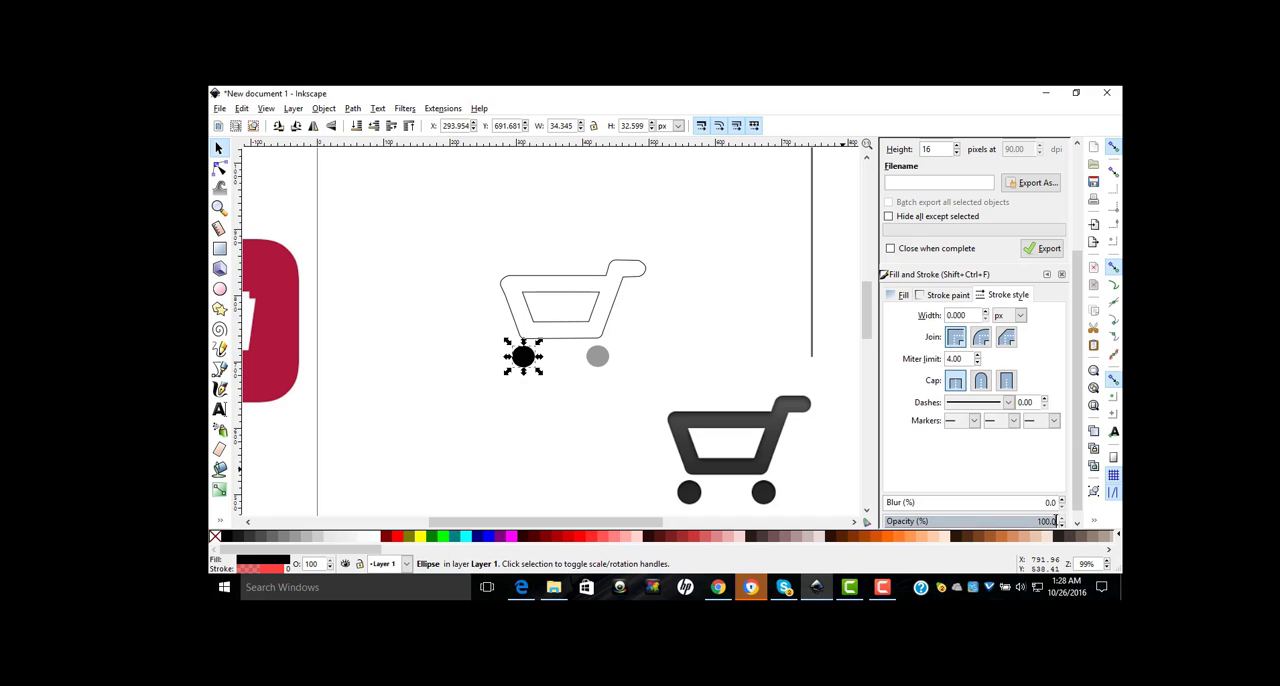
Step: Set the opacity of the right wheel's ellipse to 100%
double_click(605, 363)
click(660, 347)
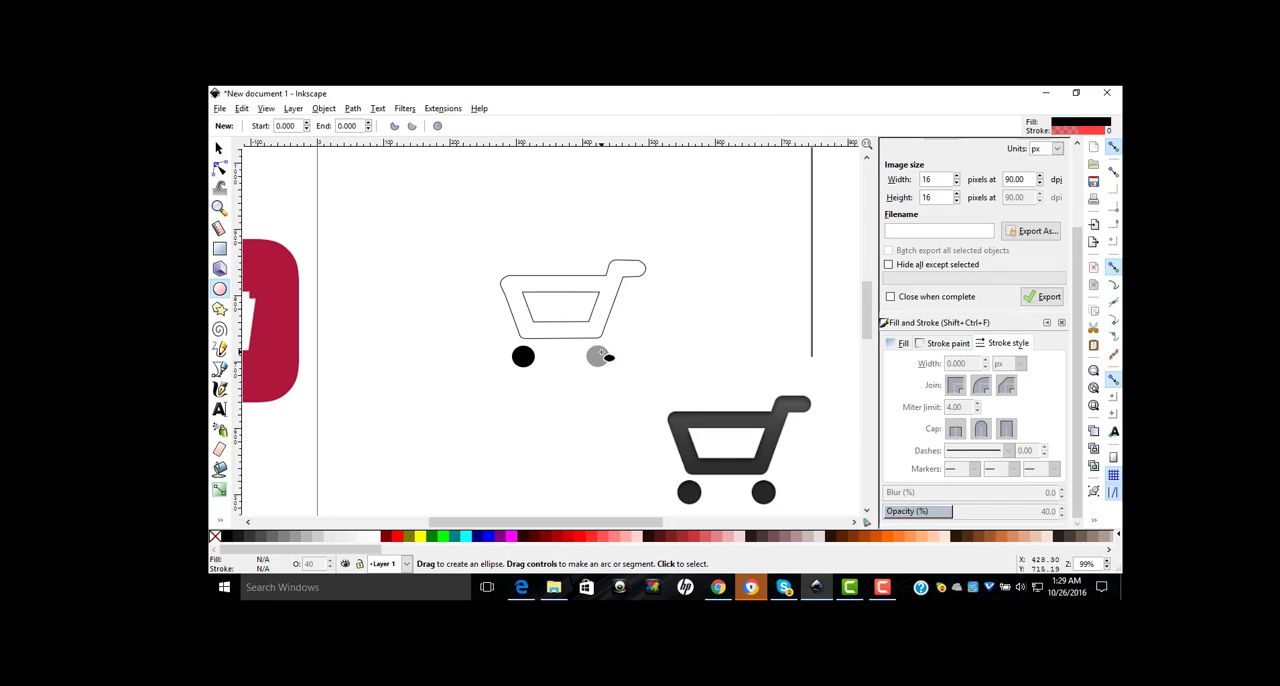
click(219, 148)
click(597, 356)
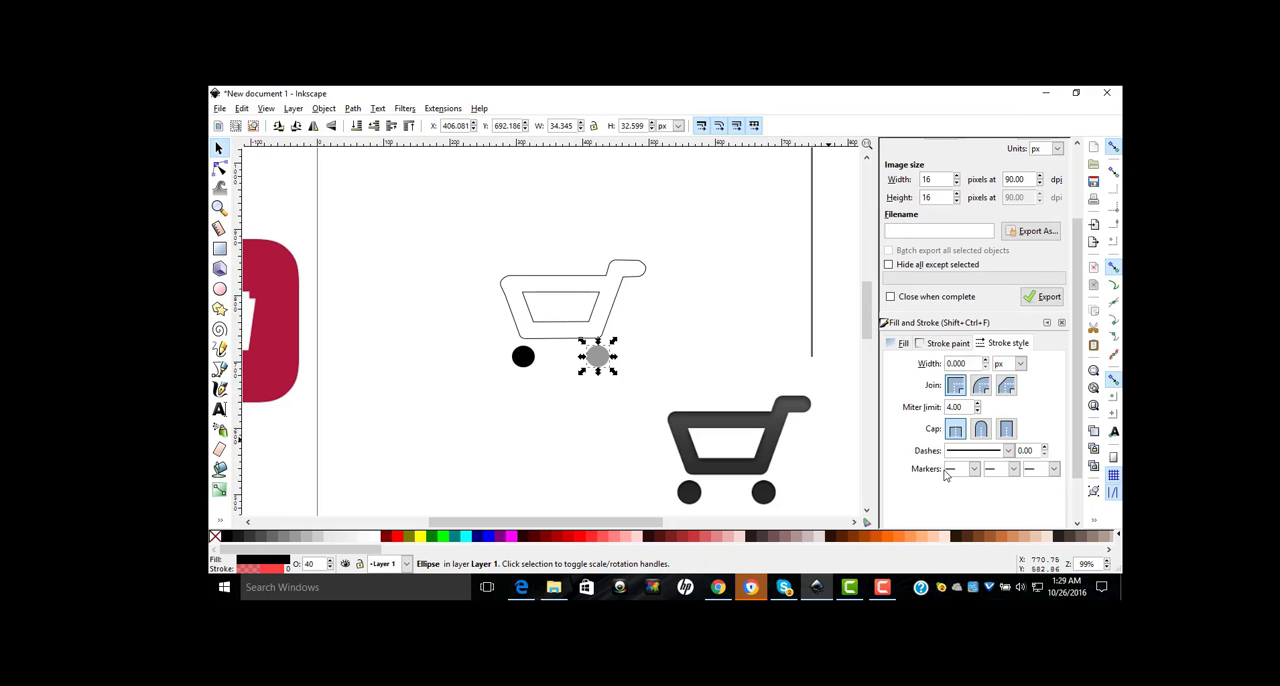
scroll(1029, 500, down, 2)
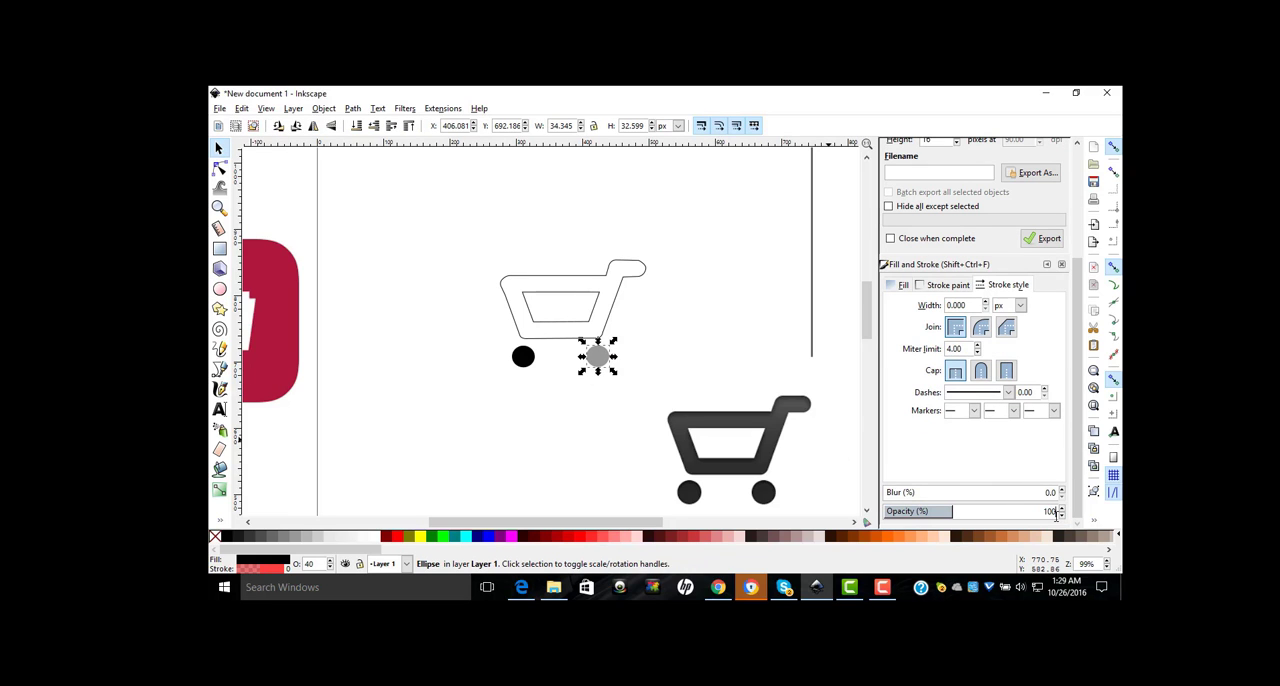
key(Return)
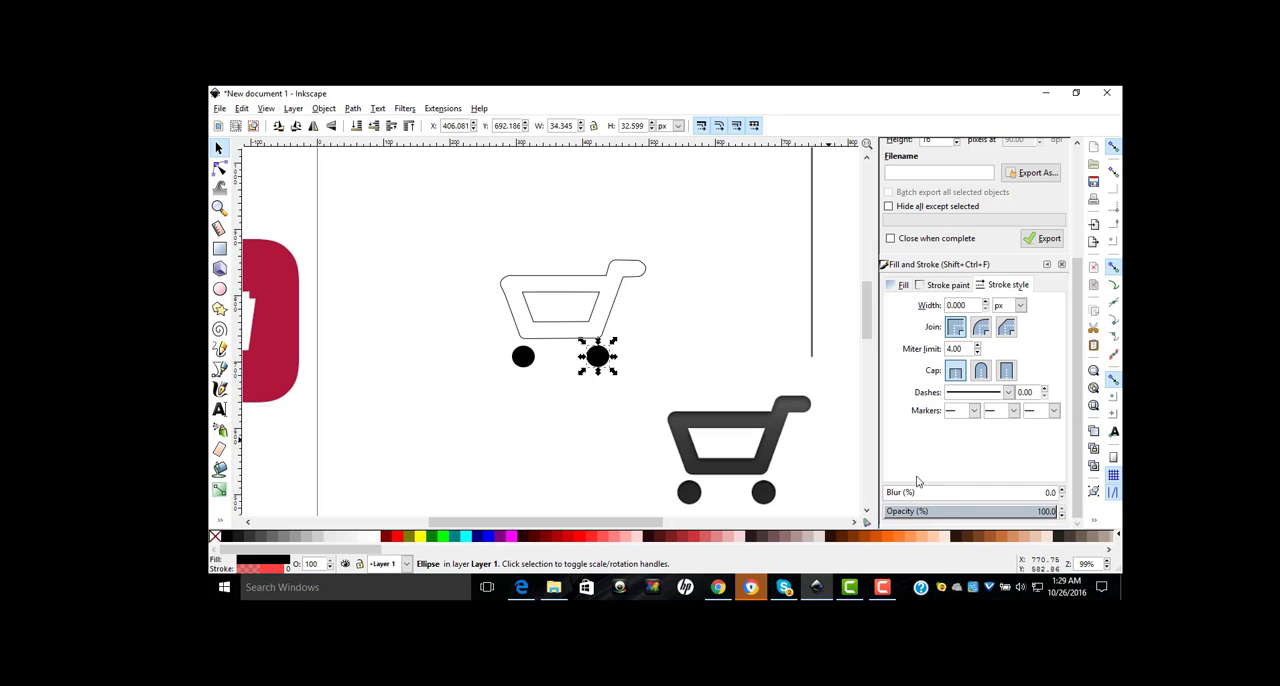
Step: Move the inner opening path out of the basket outline to the empty area above and to its left
click(605, 288)
click(577, 295)
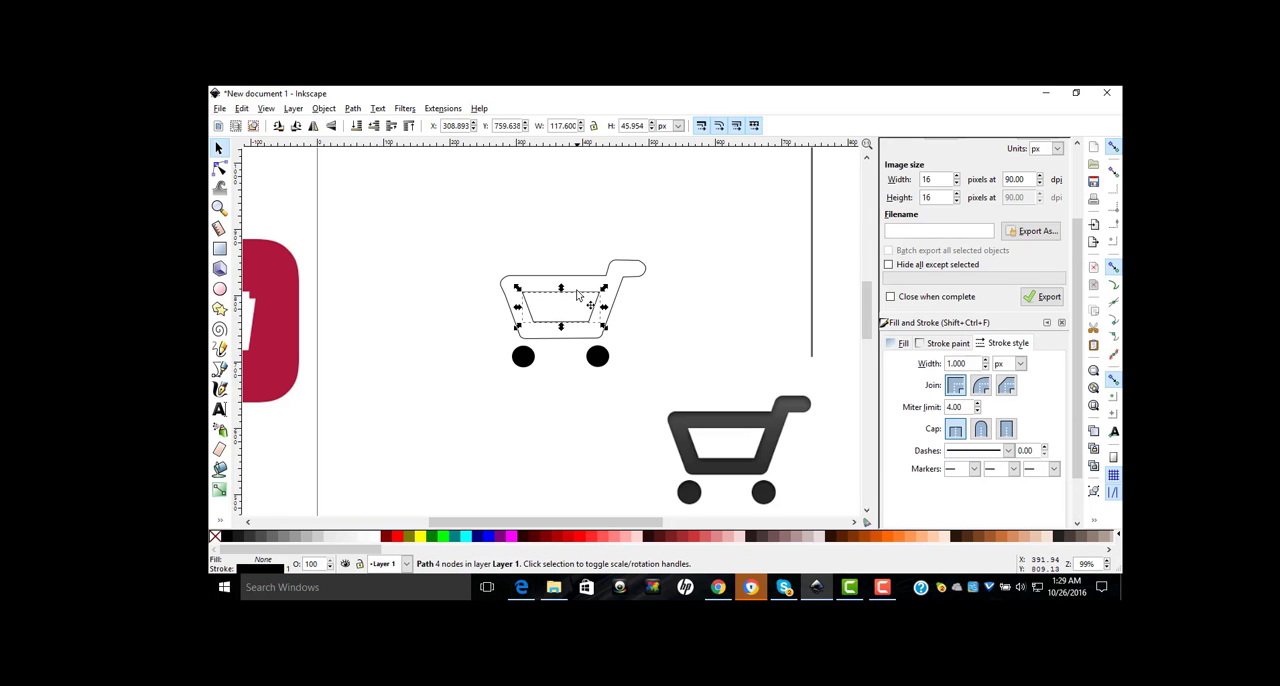
drag(577, 297, 441, 231)
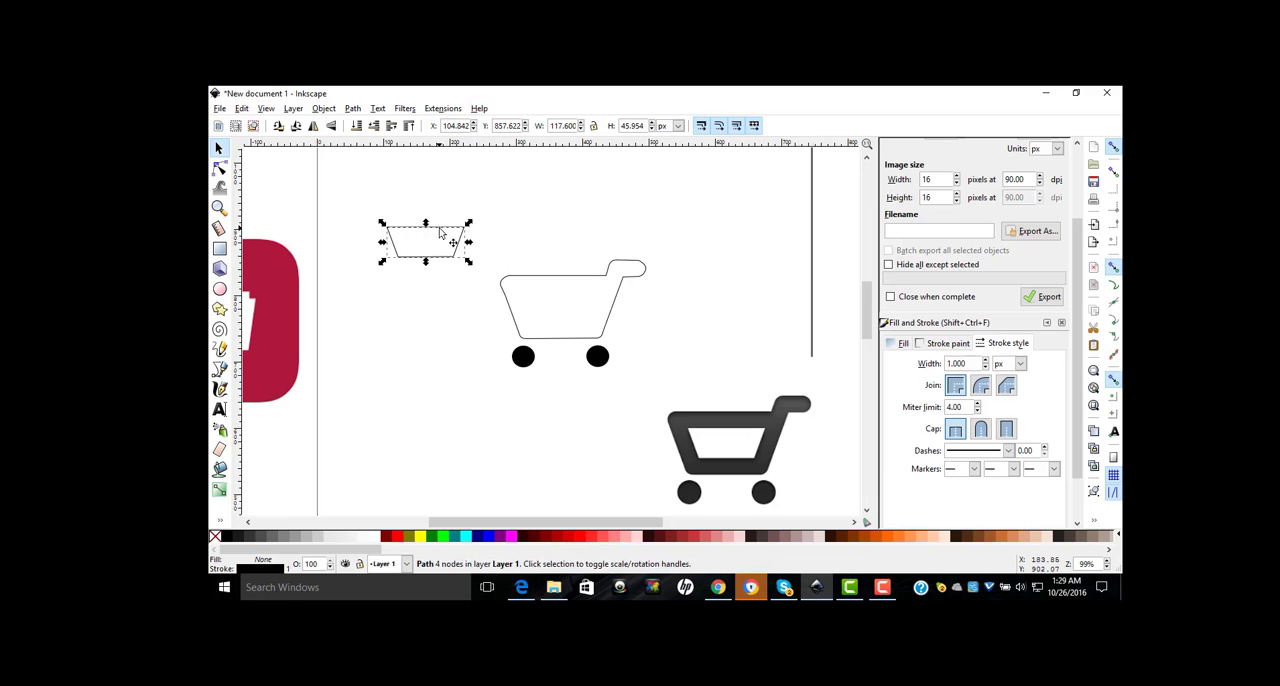
click(546, 298)
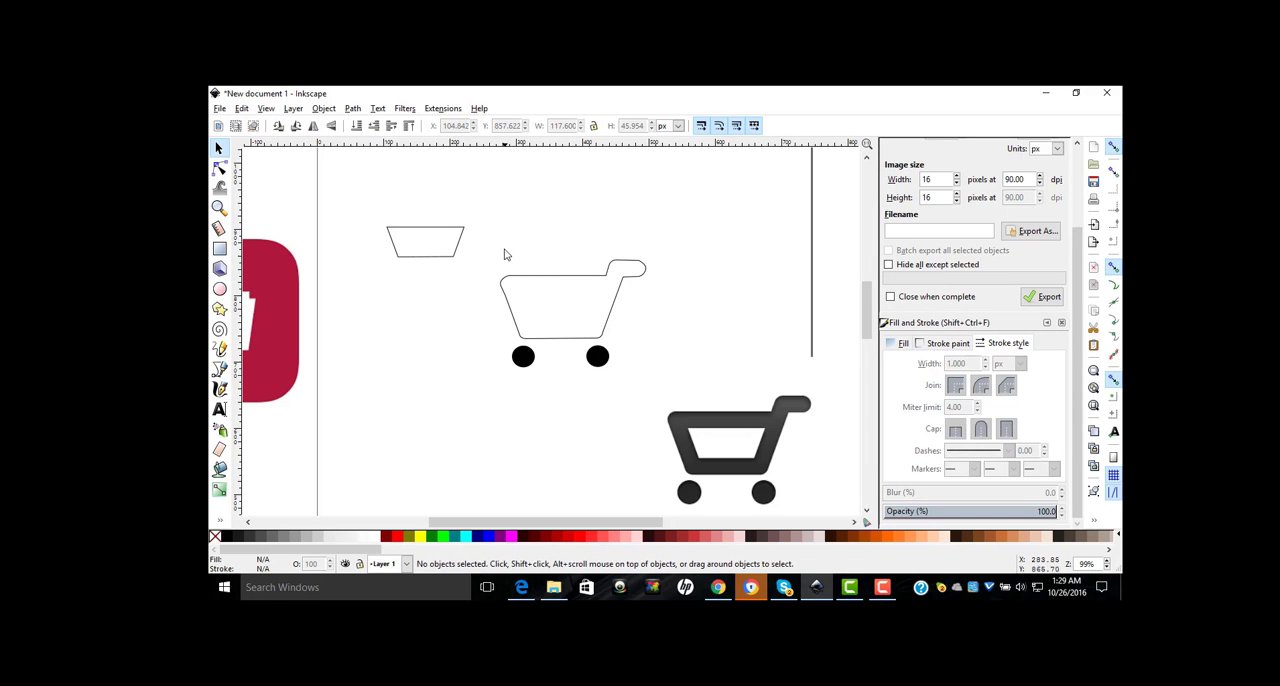
Step: Fill the basket outline with black and reposition it around the white inner opening
drag(494, 242, 657, 340)
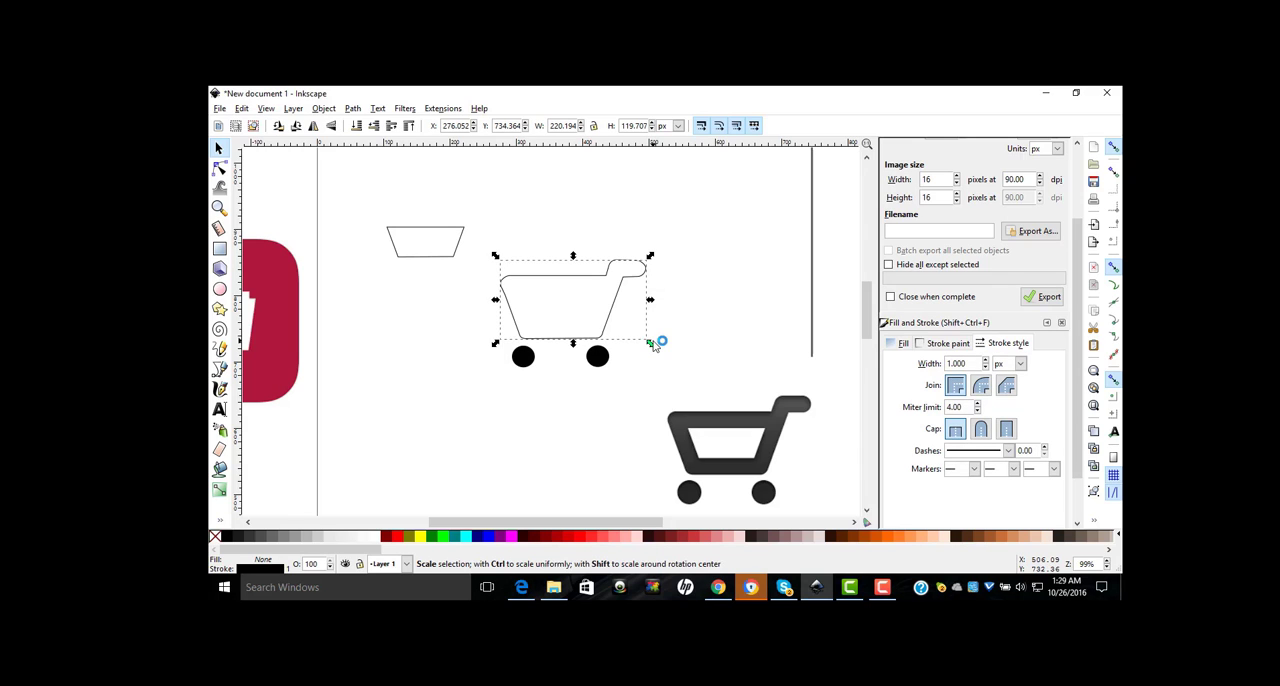
click(226, 541)
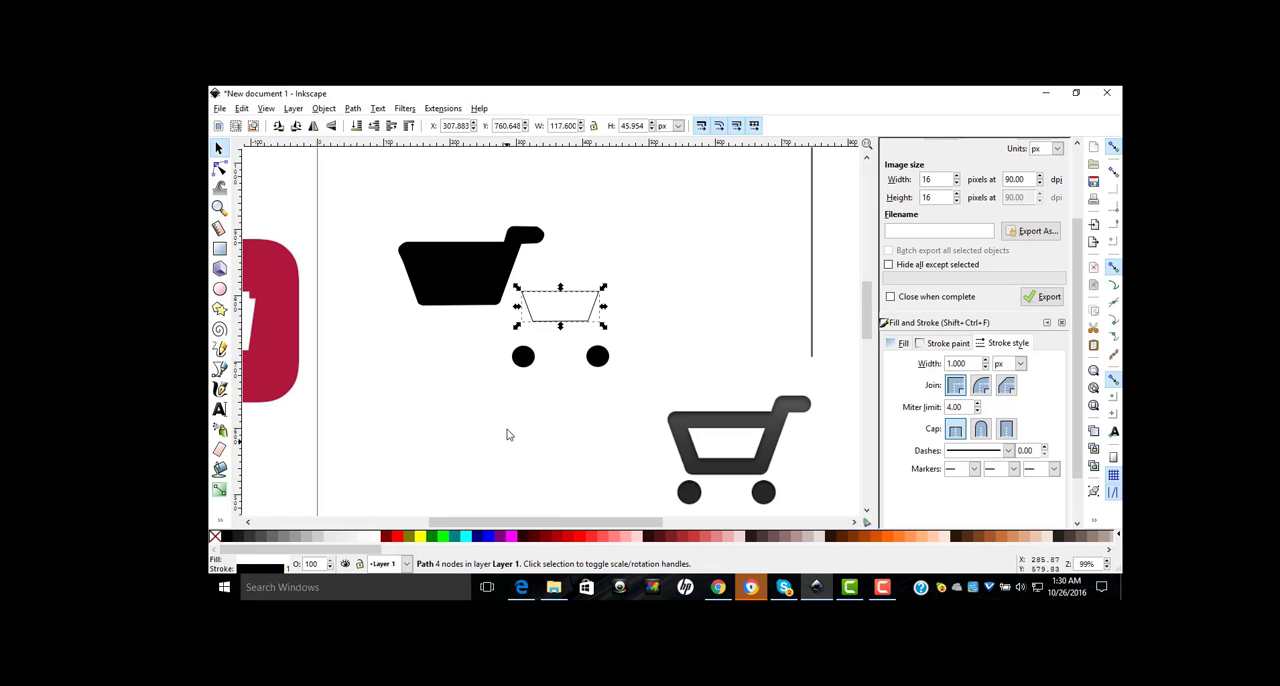
drag(486, 288, 589, 318)
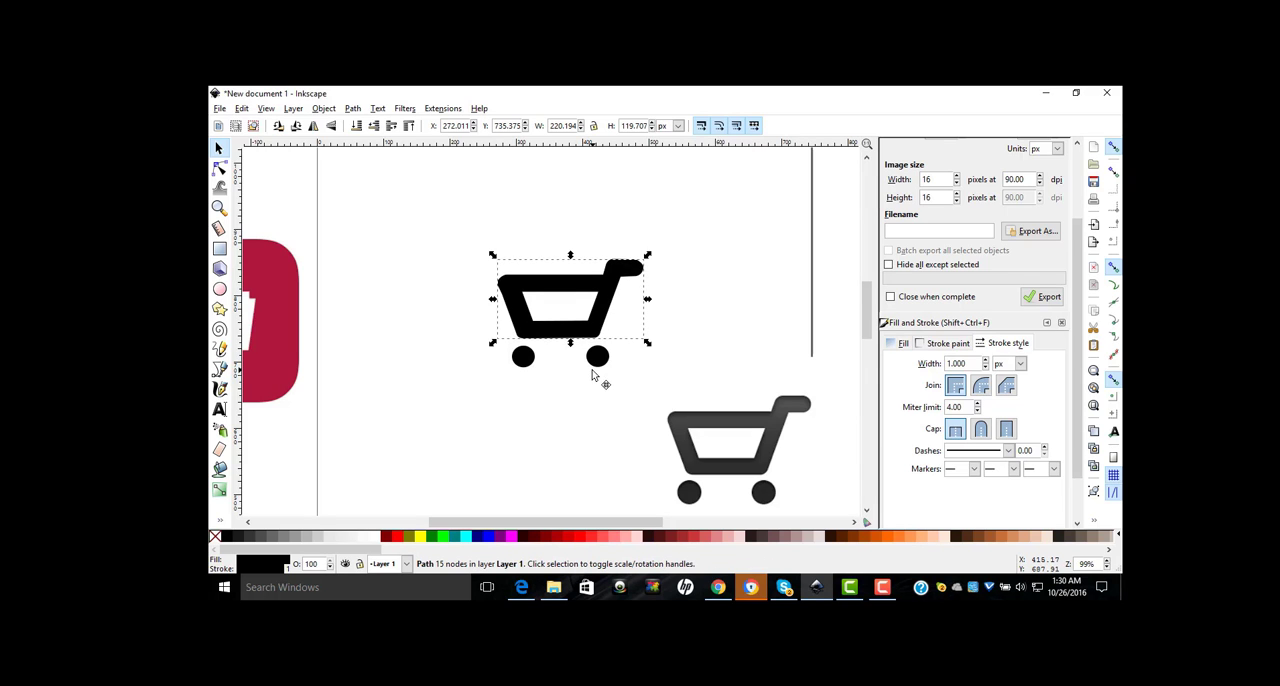
Step: Shift both wheels slightly inward and up, closer to the underside of the basket
click(597, 362)
click(540, 396)
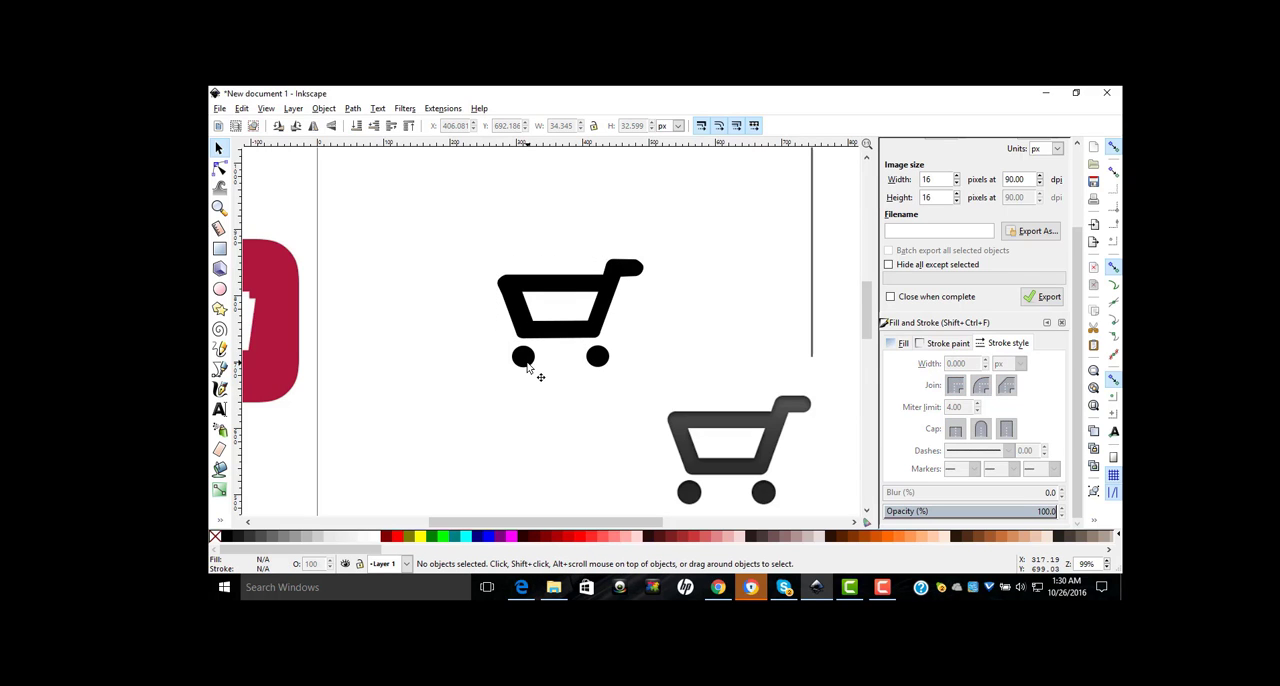
drag(527, 363, 533, 357)
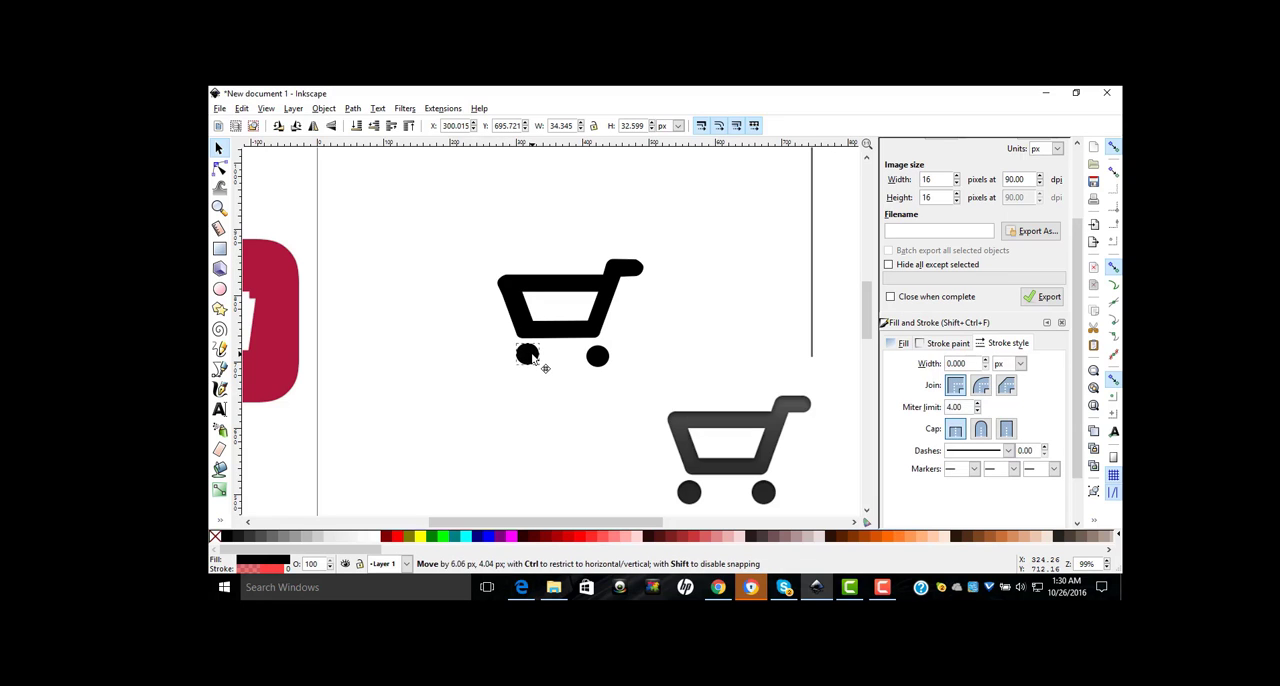
click(597, 357)
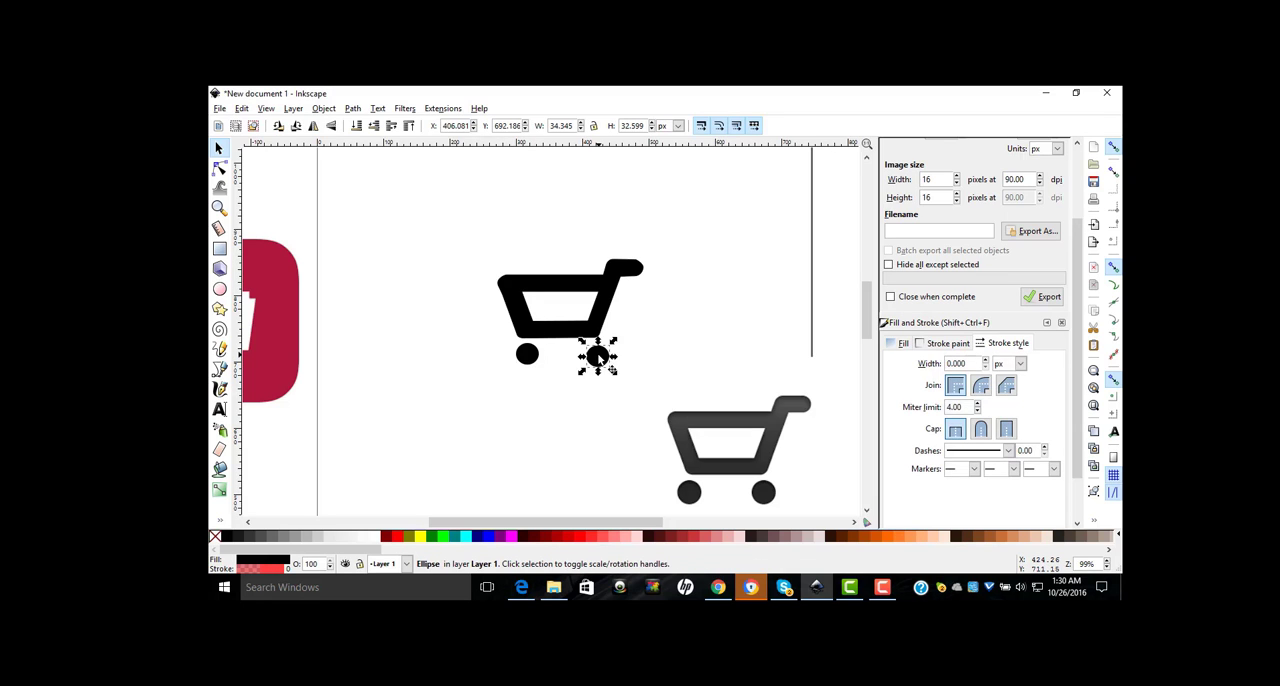
key(e)
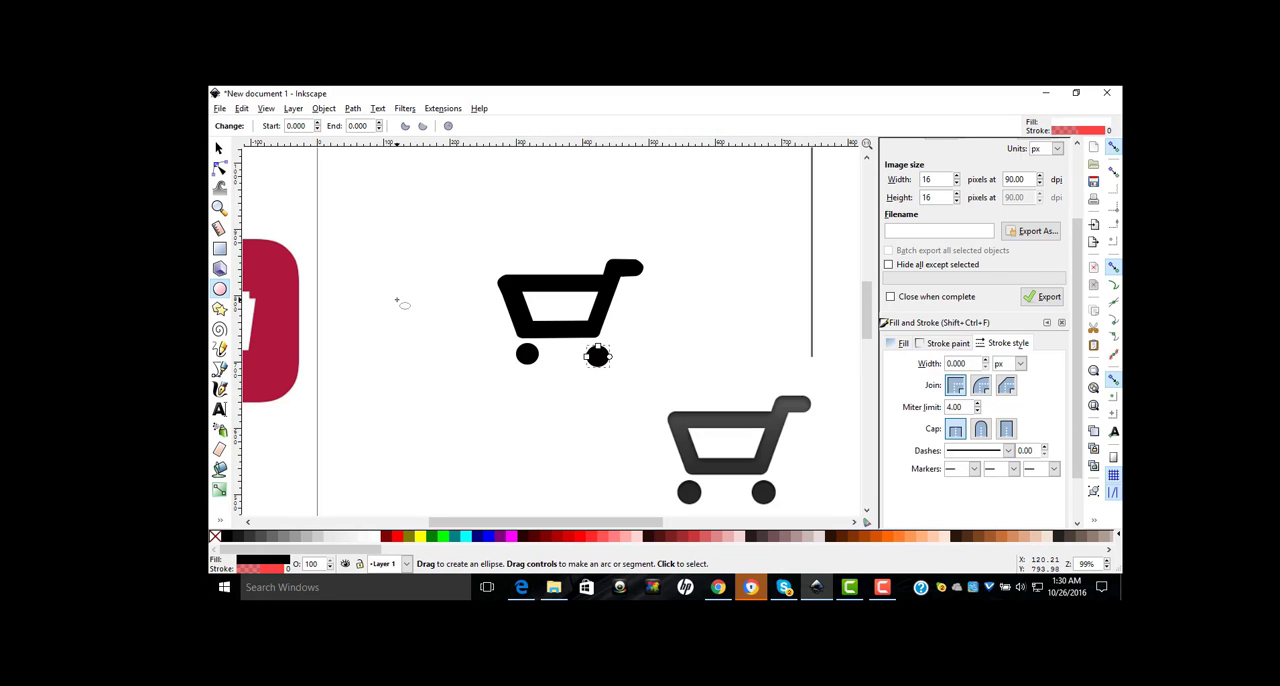
click(220, 149)
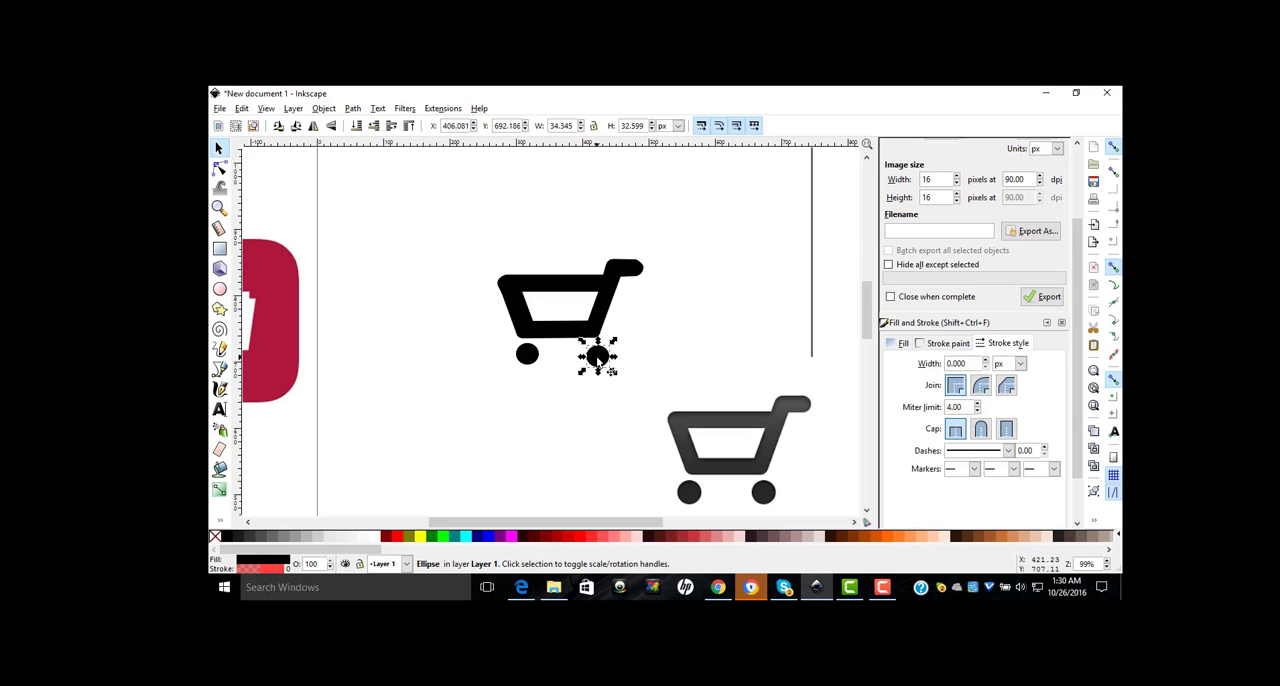
drag(592, 362, 593, 357)
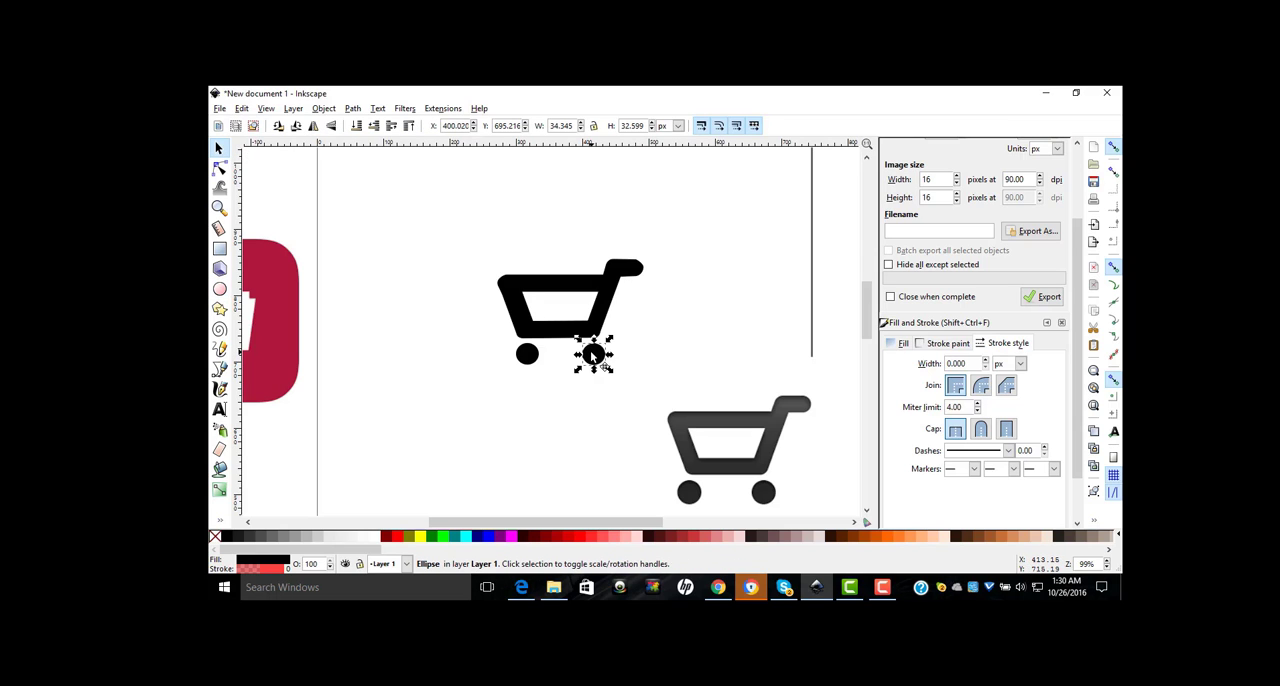
click(643, 356)
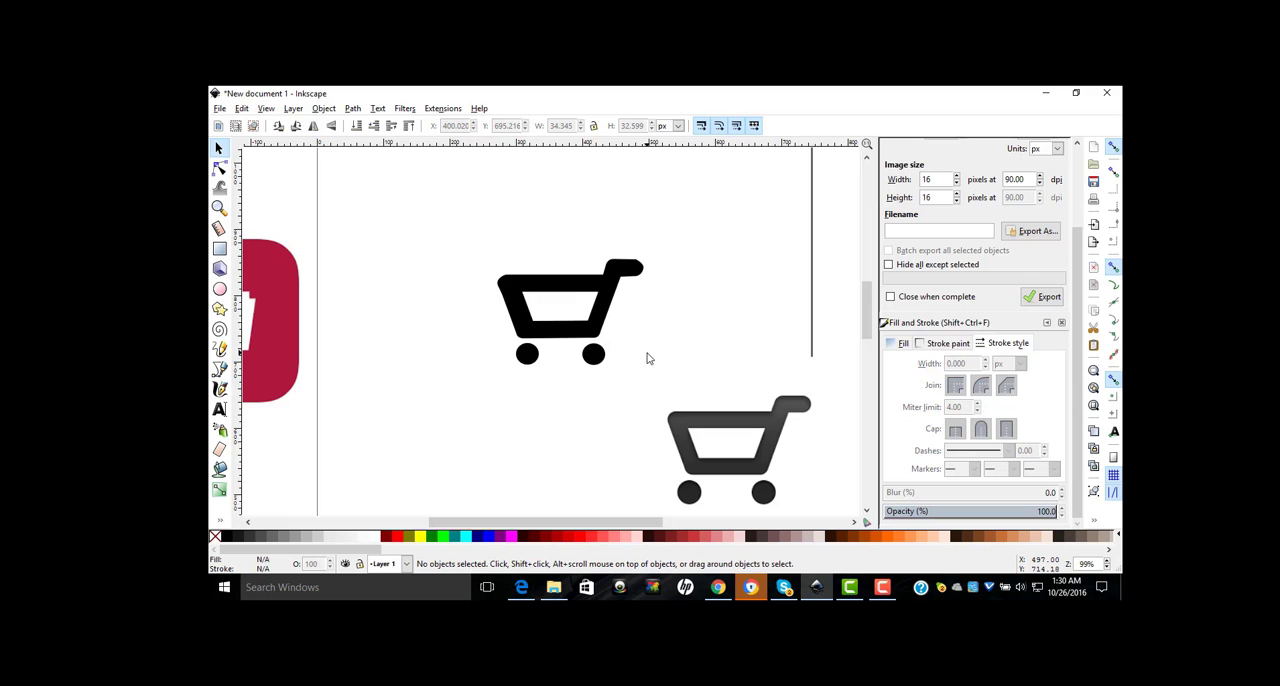
Step: Move the embedded cart image off the page's right edge, below and clear of the traced cart
key(minus)
key(minus)
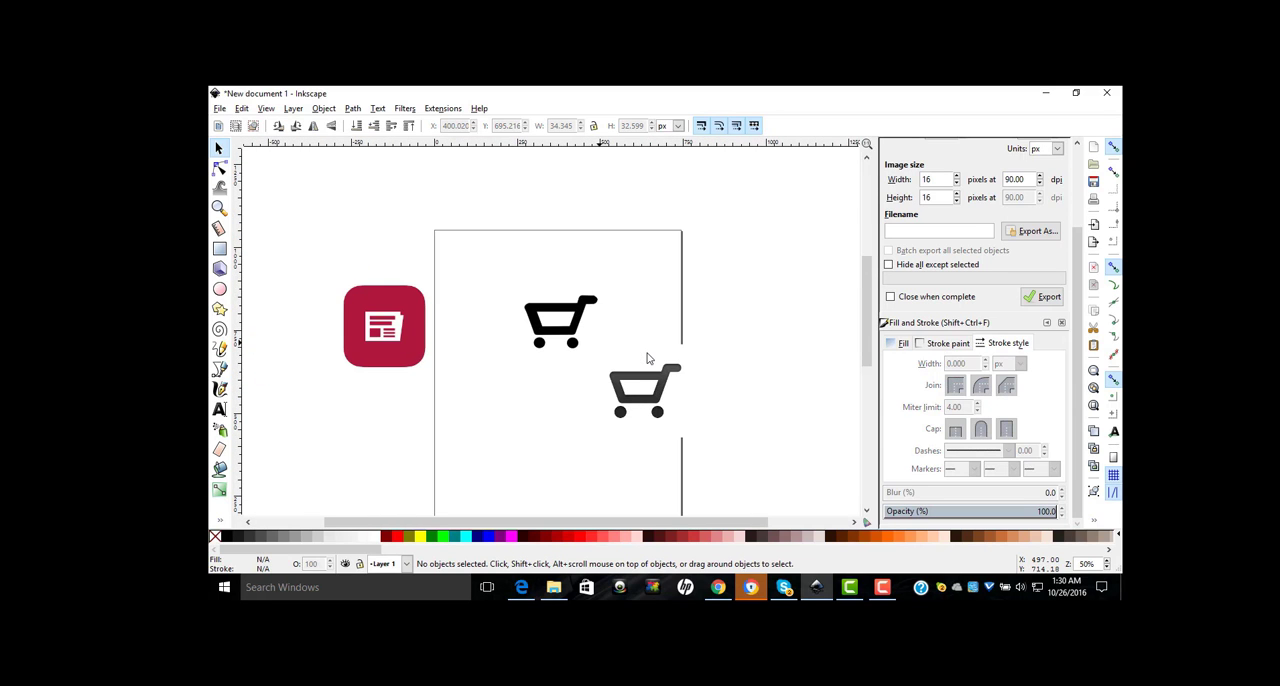
drag(657, 388, 672, 329)
click(763, 331)
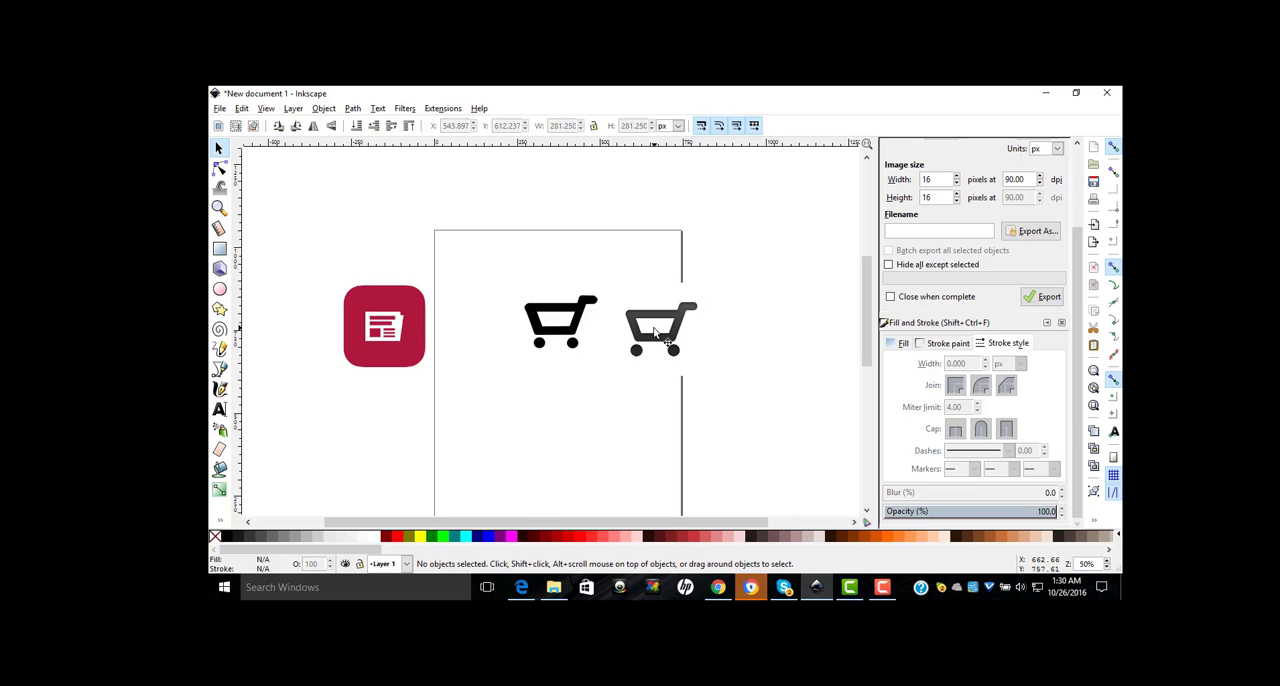
drag(655, 333, 782, 428)
click(692, 240)
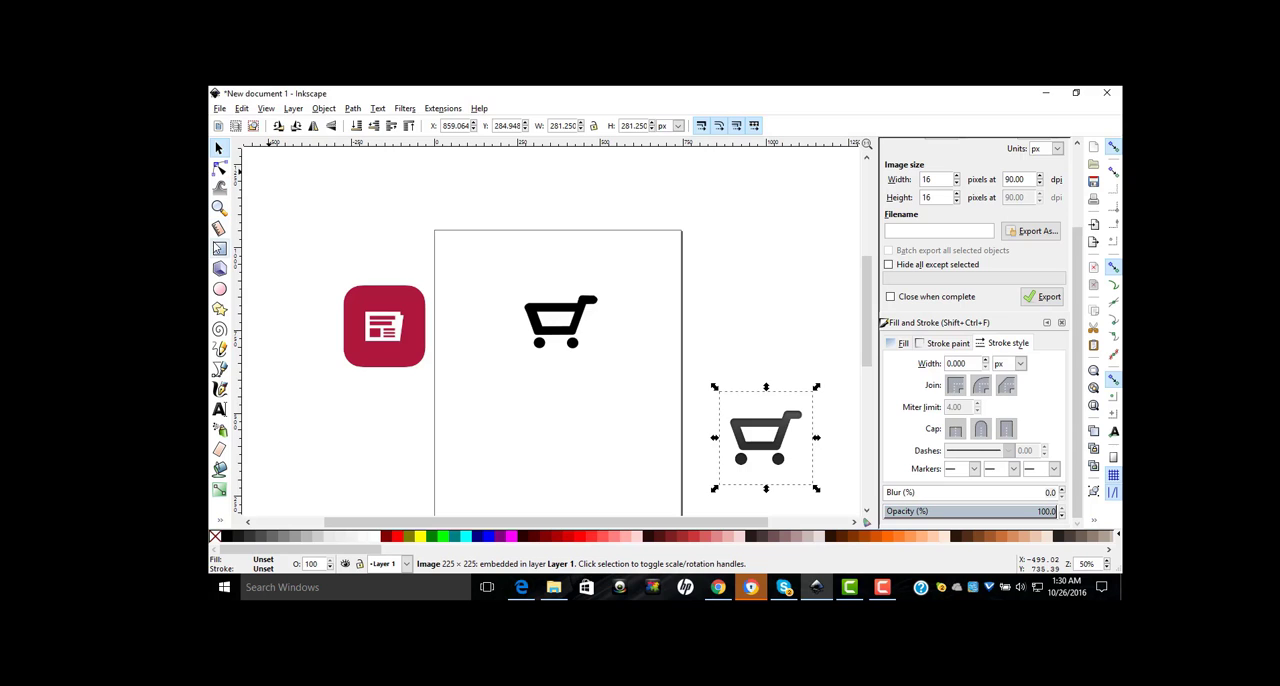
Step: Draw a 290 × 230 px rectangle over the page's upper-right corner and fill it with yellow
click(219, 248)
drag(633, 210, 727, 281)
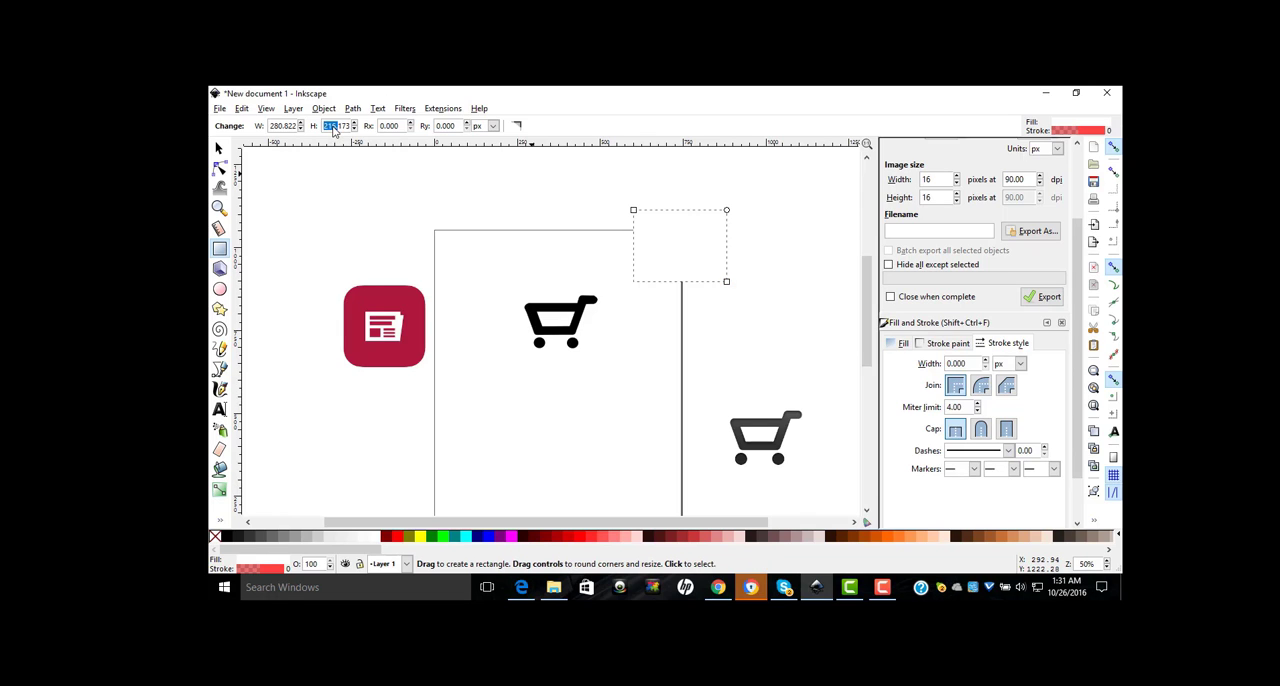
text(290)
double_click(275, 131)
text(2)
double_click(338, 126)
text(230)
key(Return)
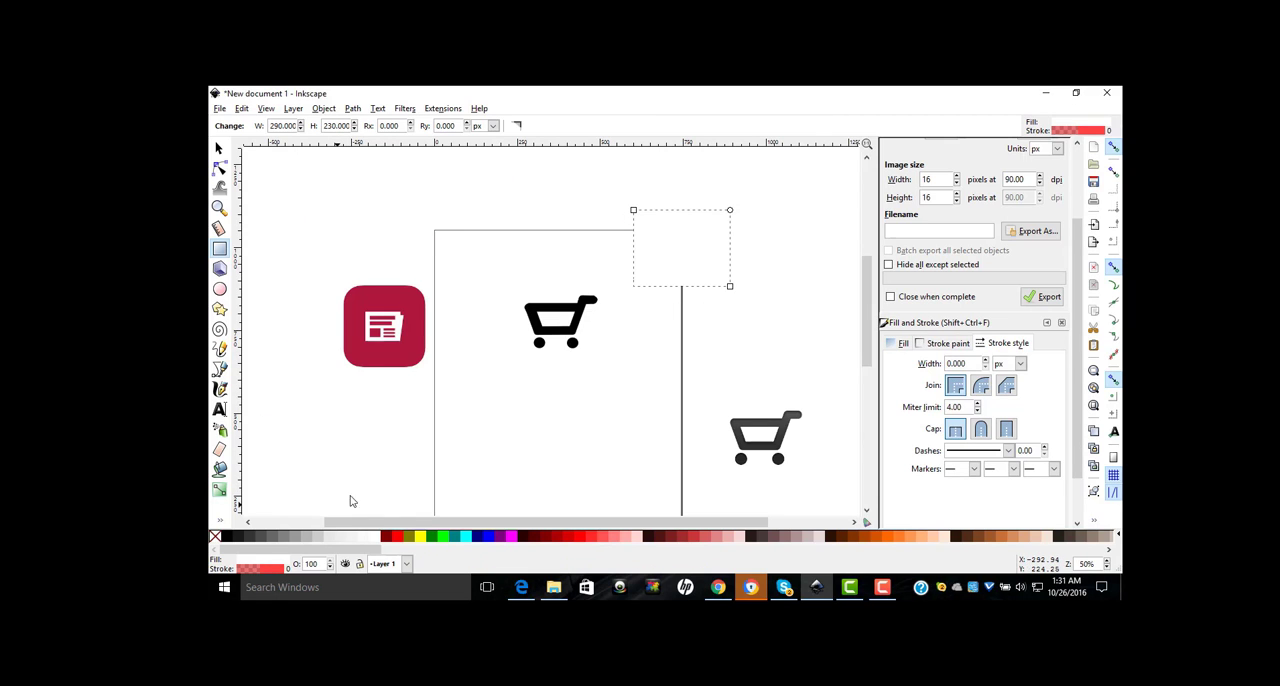
click(420, 540)
click(219, 148)
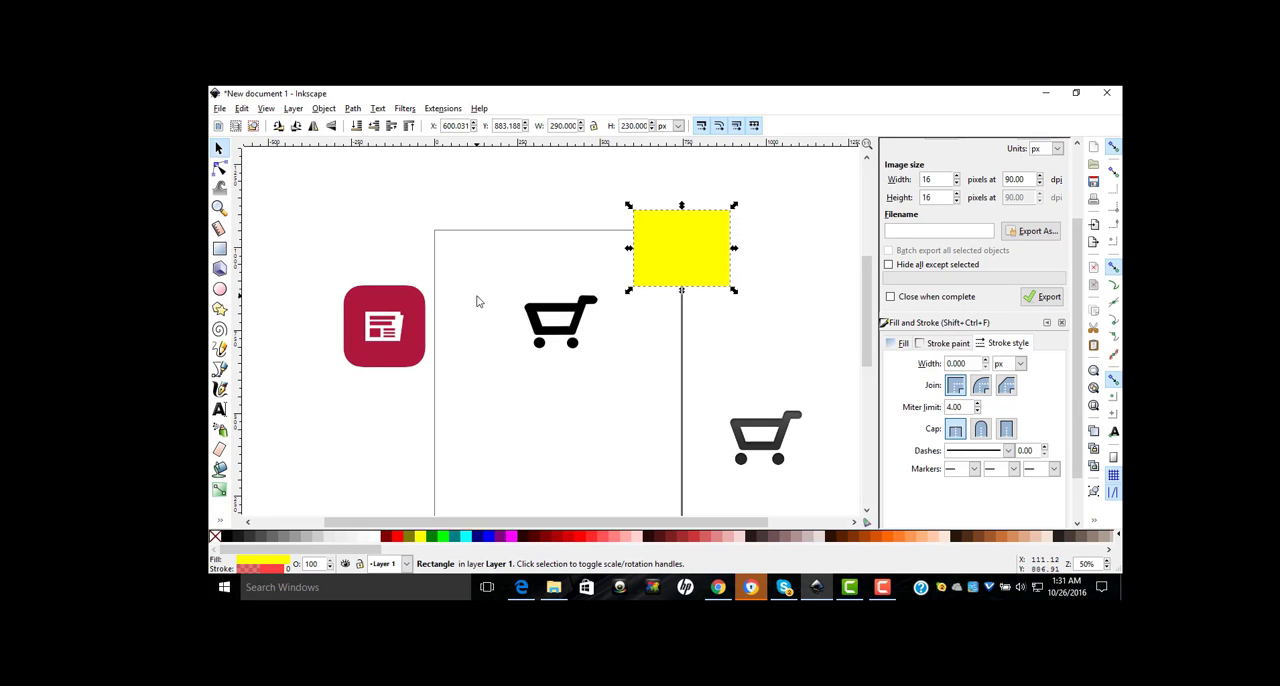
Step: Group the traced cart's basket, inner opening and both wheels into one object
click(510, 270)
drag(505, 278, 603, 365)
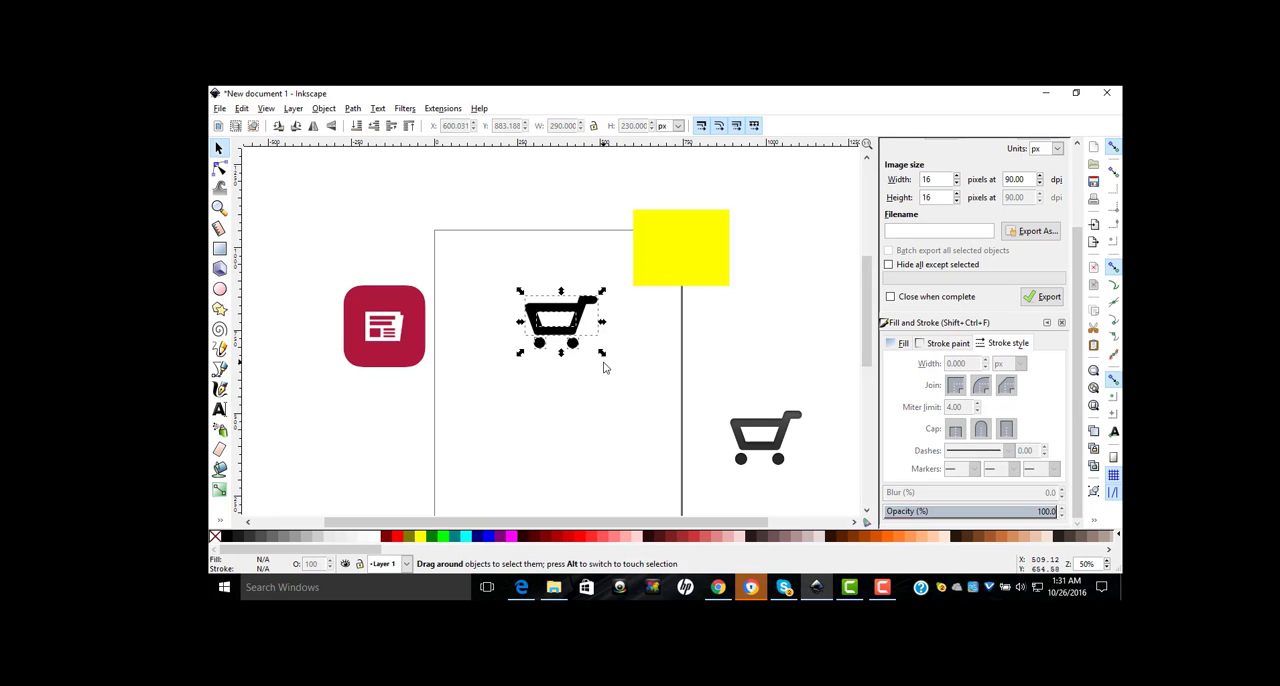
click(322, 109)
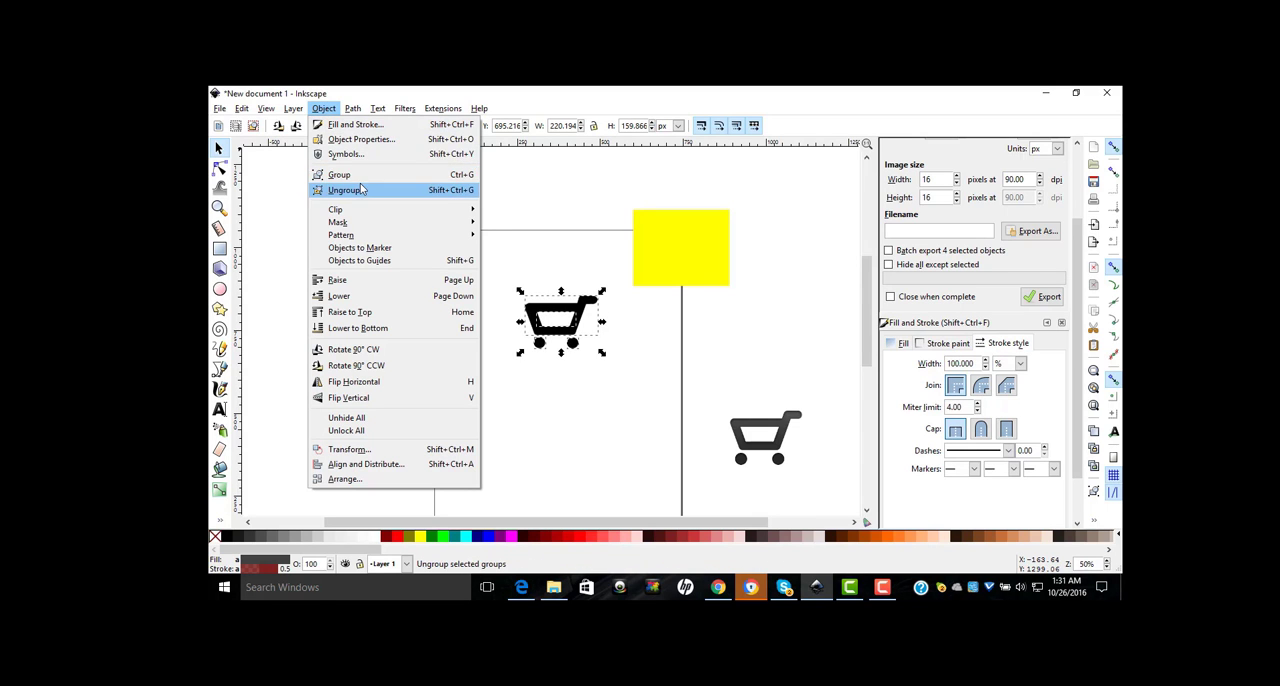
click(355, 190)
click(325, 109)
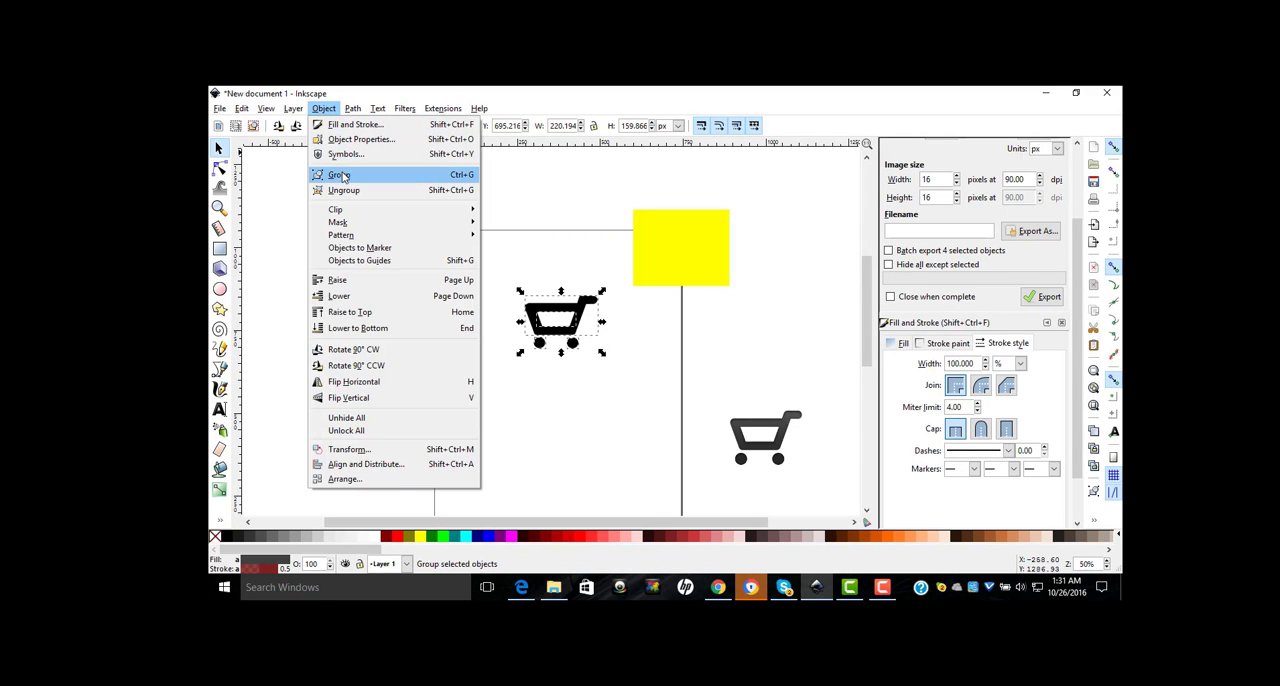
click(344, 173)
Step: Move the cart group onto the yellow rectangle, then lower the rectangle to the bottom and position it to frame the cart
drag(547, 310, 675, 238)
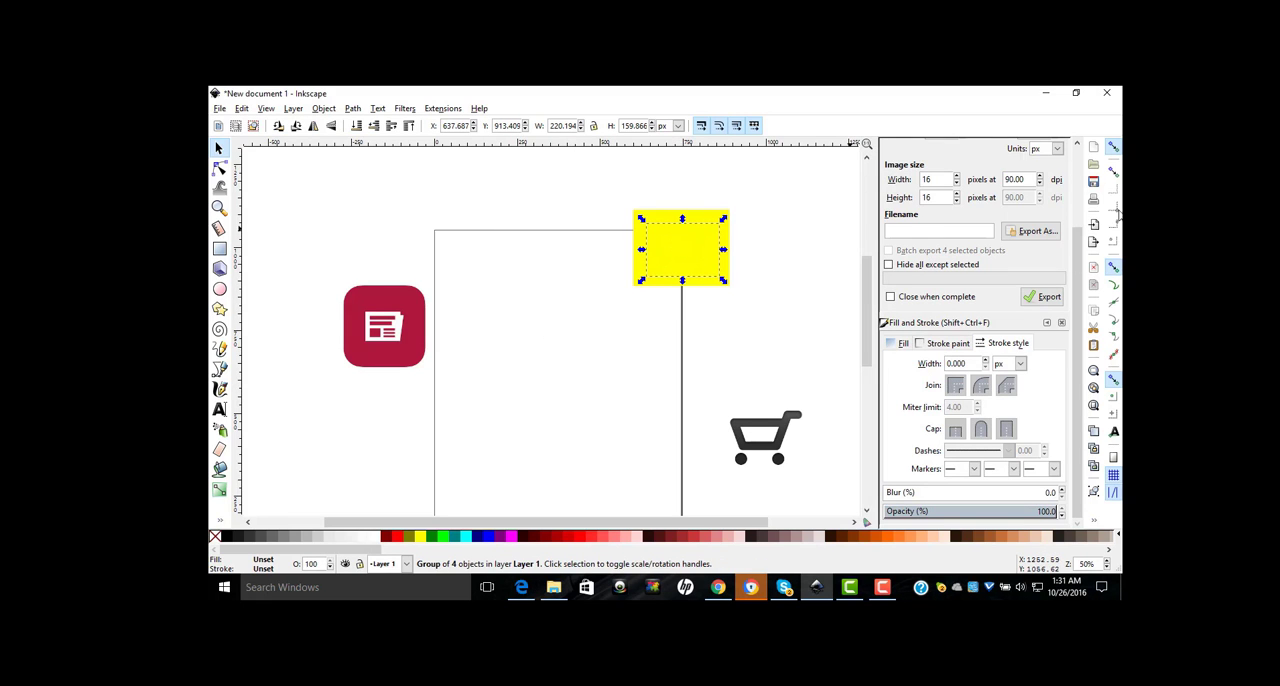
click(1115, 382)
drag(685, 251, 686, 244)
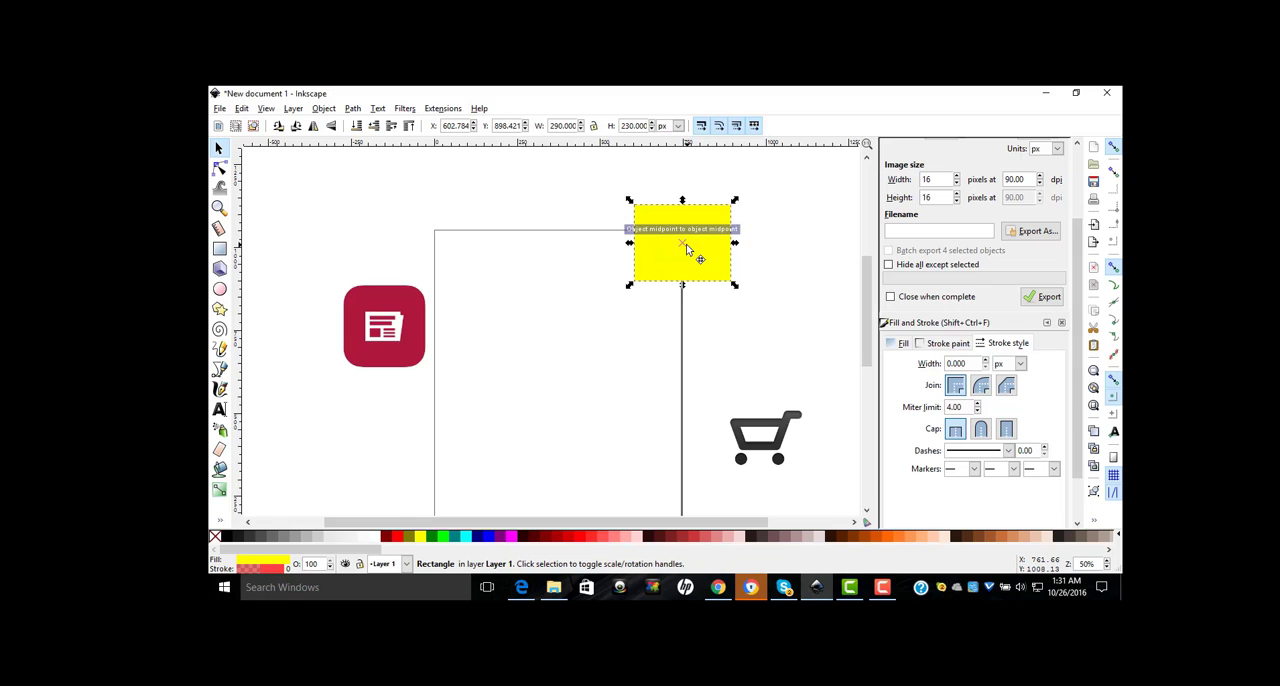
click(357, 125)
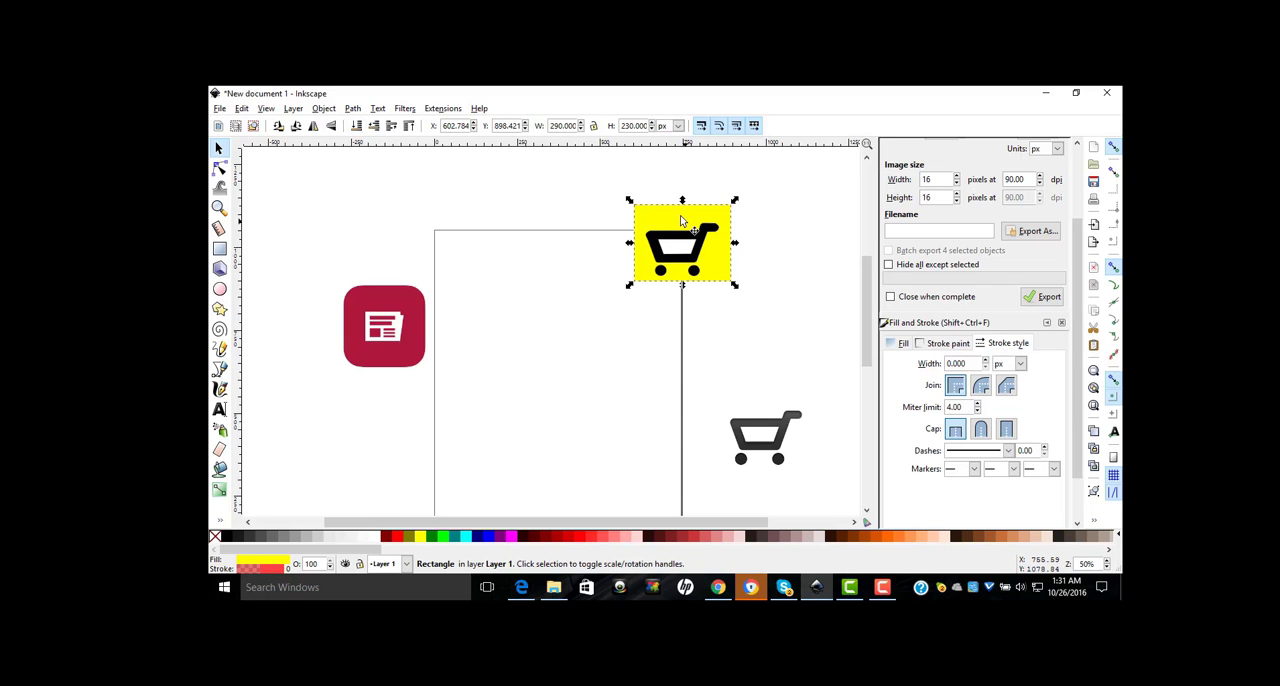
drag(681, 217, 676, 230)
click(785, 252)
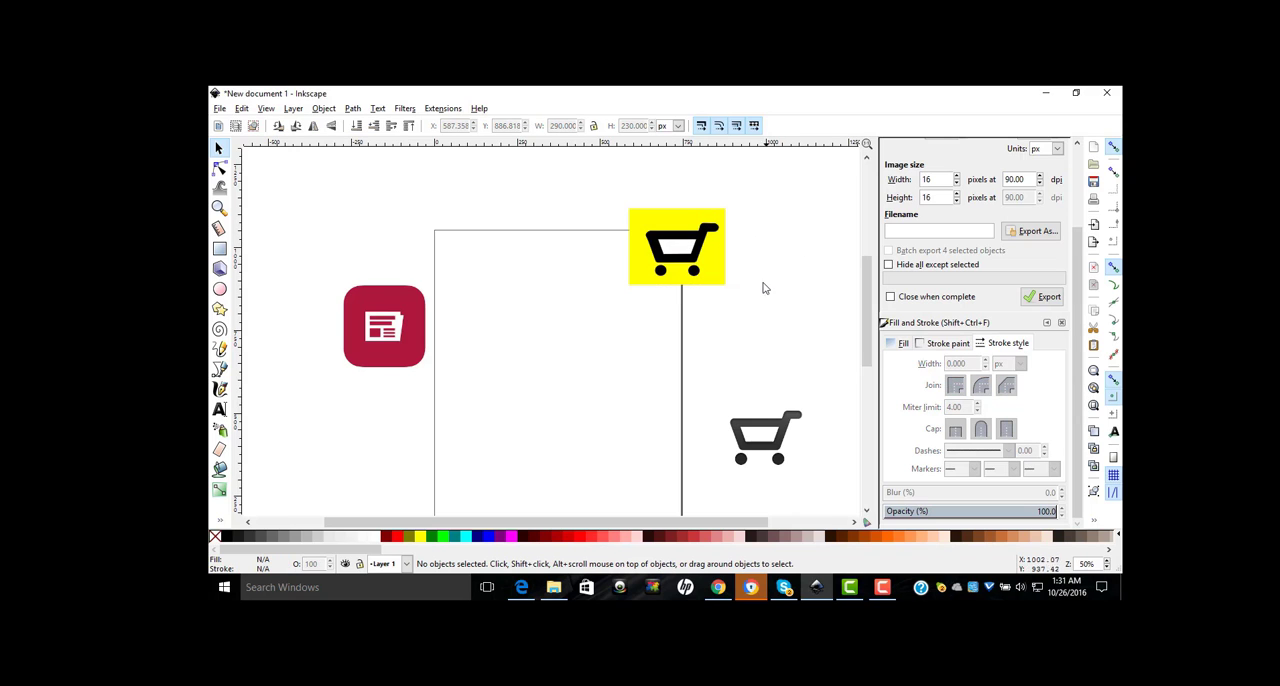
Step: Set the opacity of the yellow rectangle behind the cart to 70%
click(636, 213)
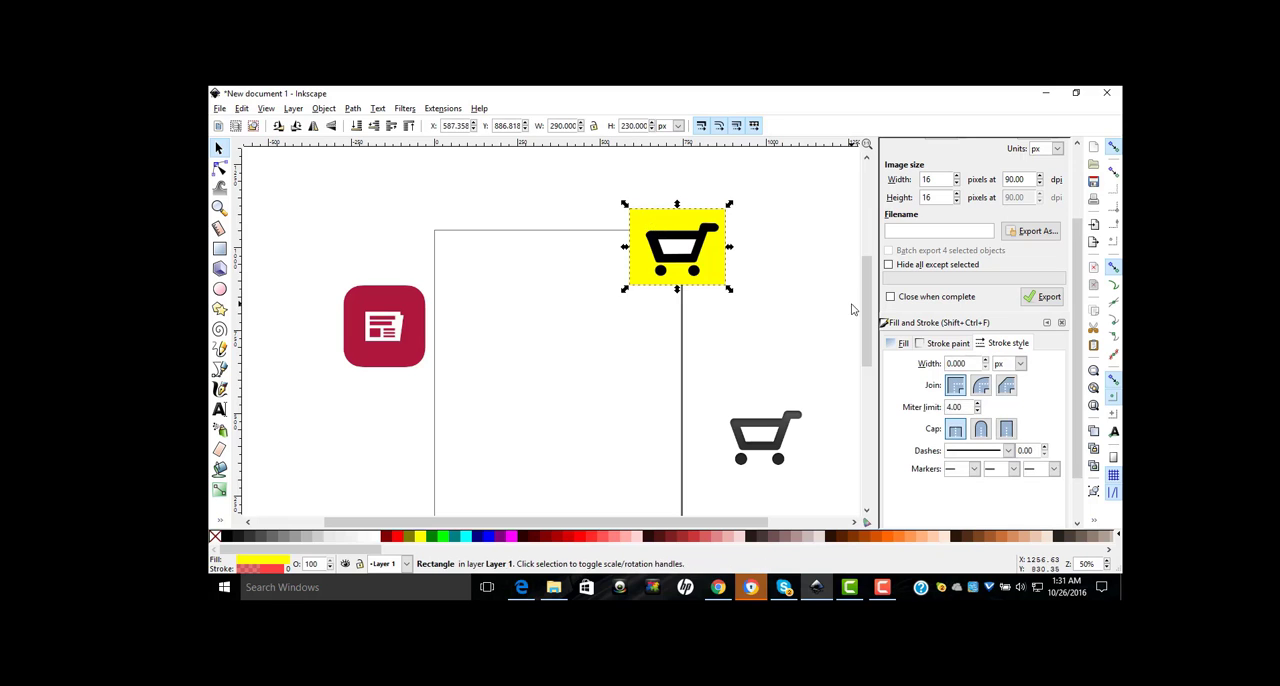
scroll(1080, 474, down, 2)
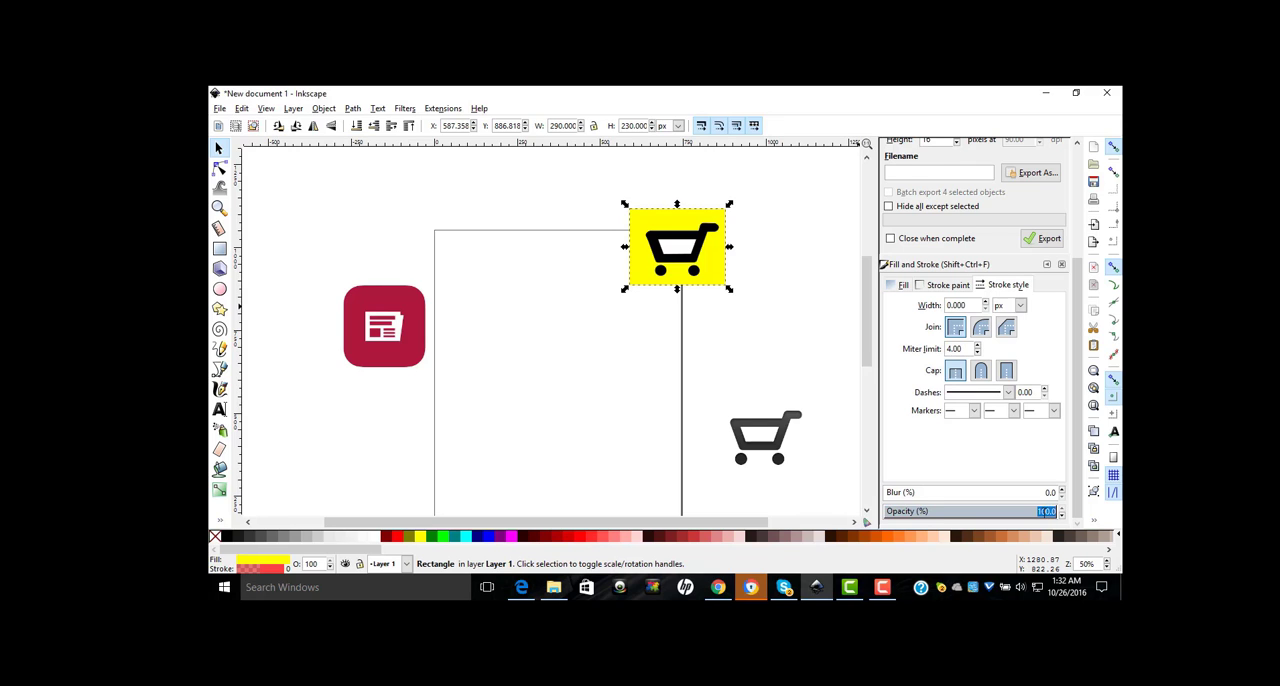
text(70)
key(Return)
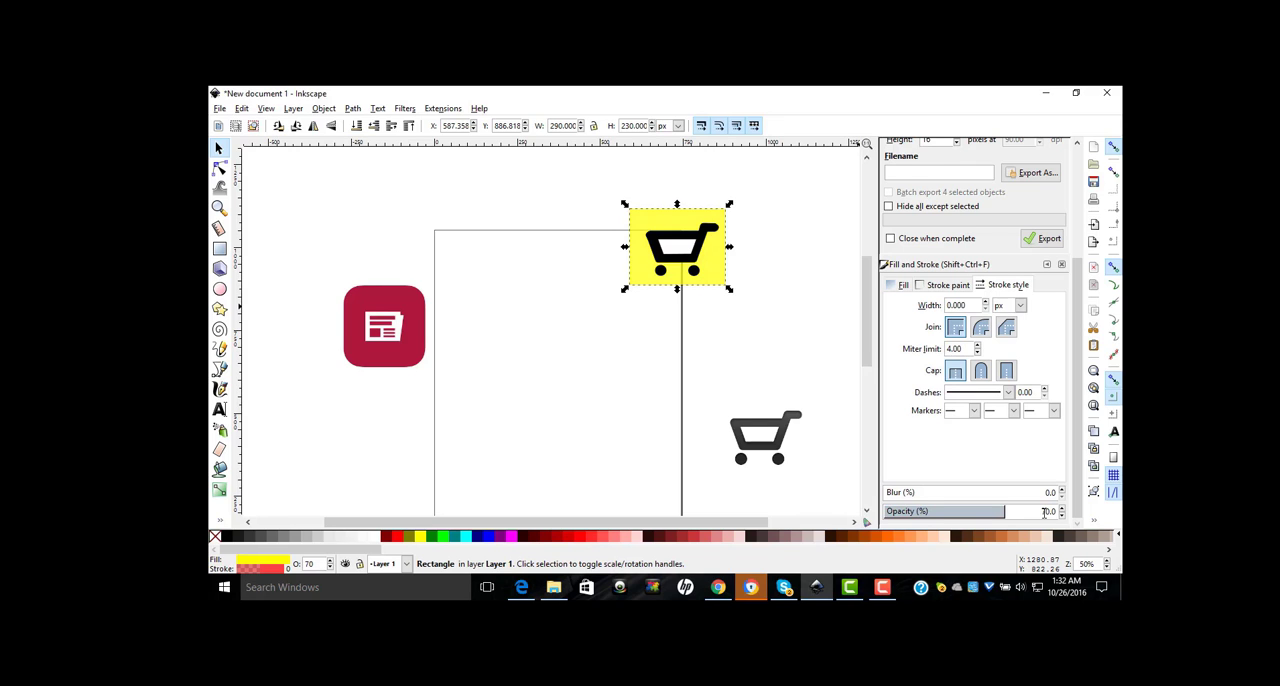
click(715, 253)
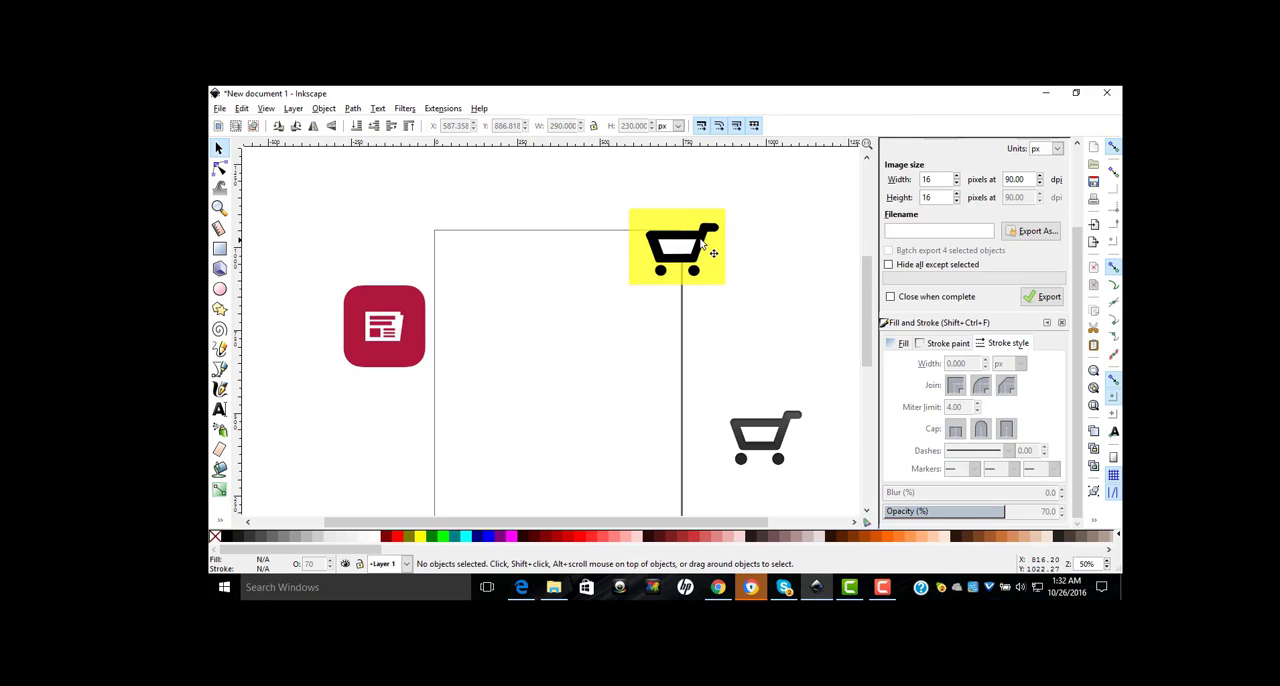
Step: Try reducing the cart group's opacity to 91.5%, and undo the change
click(710, 250)
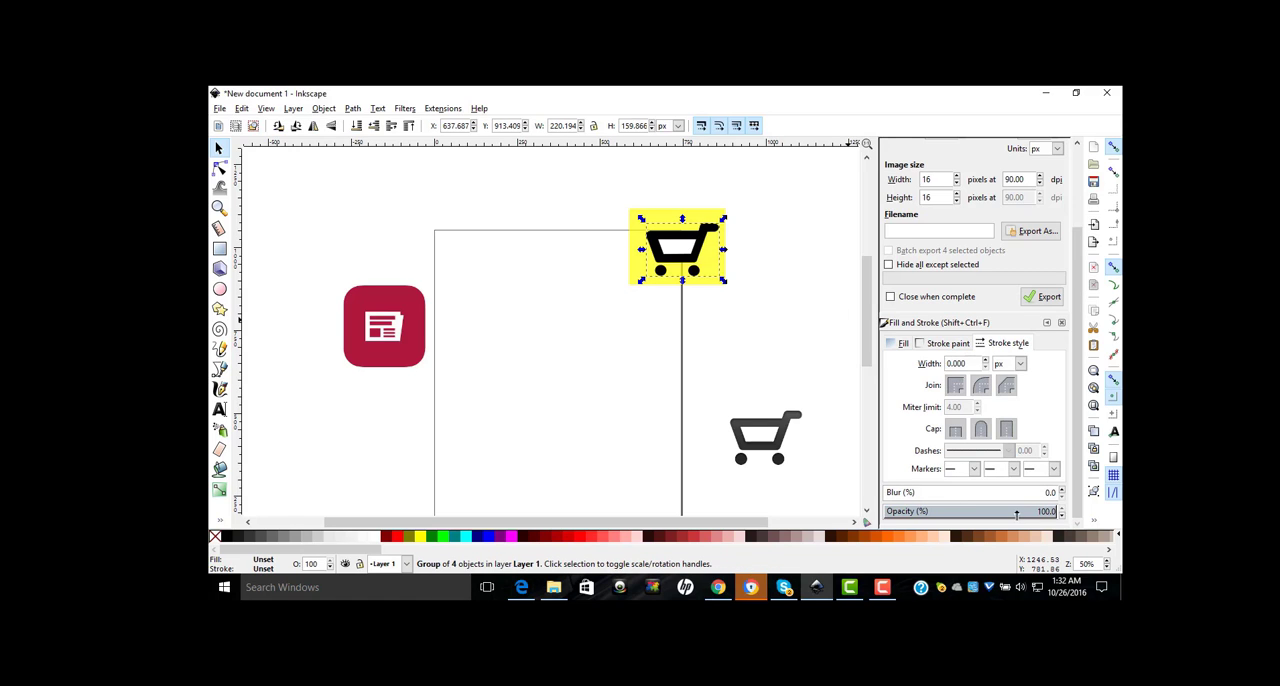
drag(1016, 514, 1020, 512)
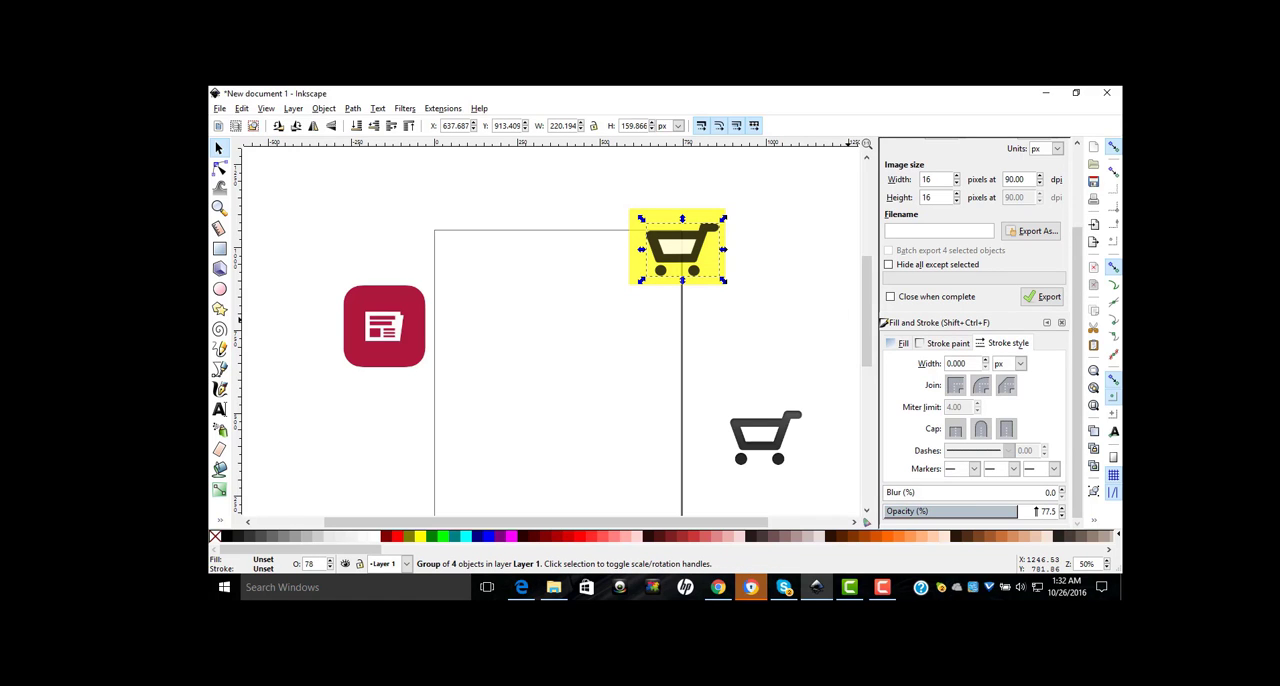
click(1042, 512)
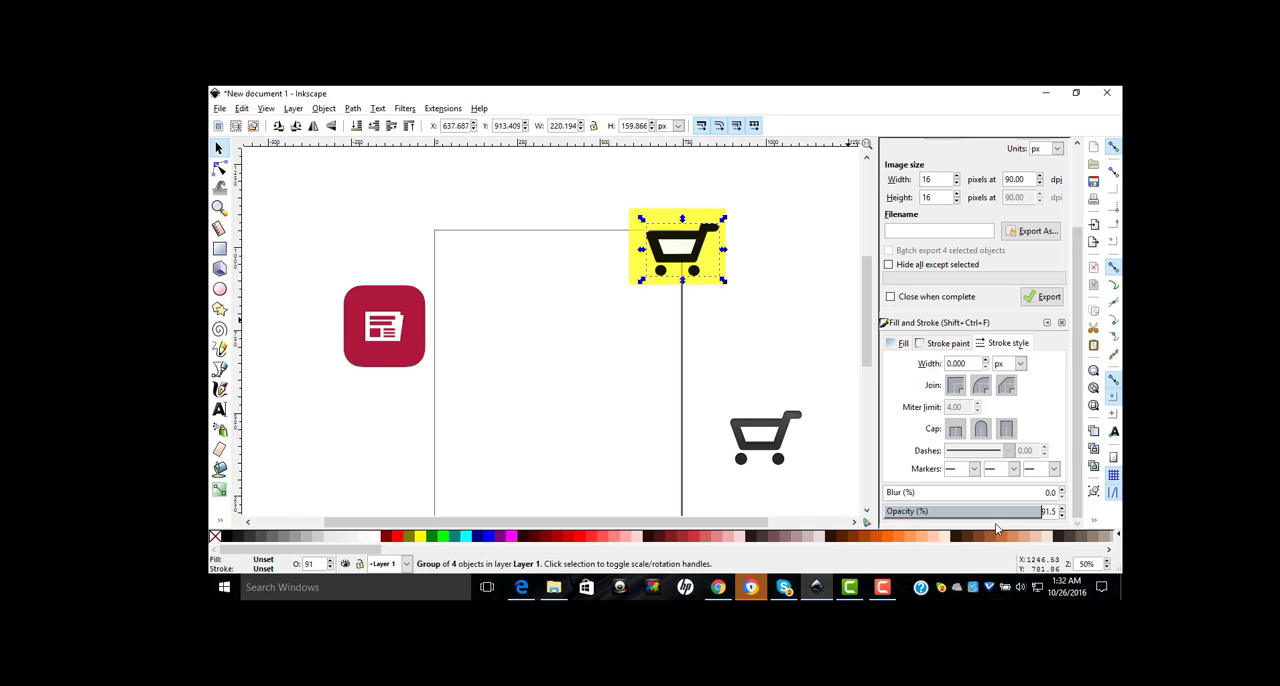
key(ctrl+z)
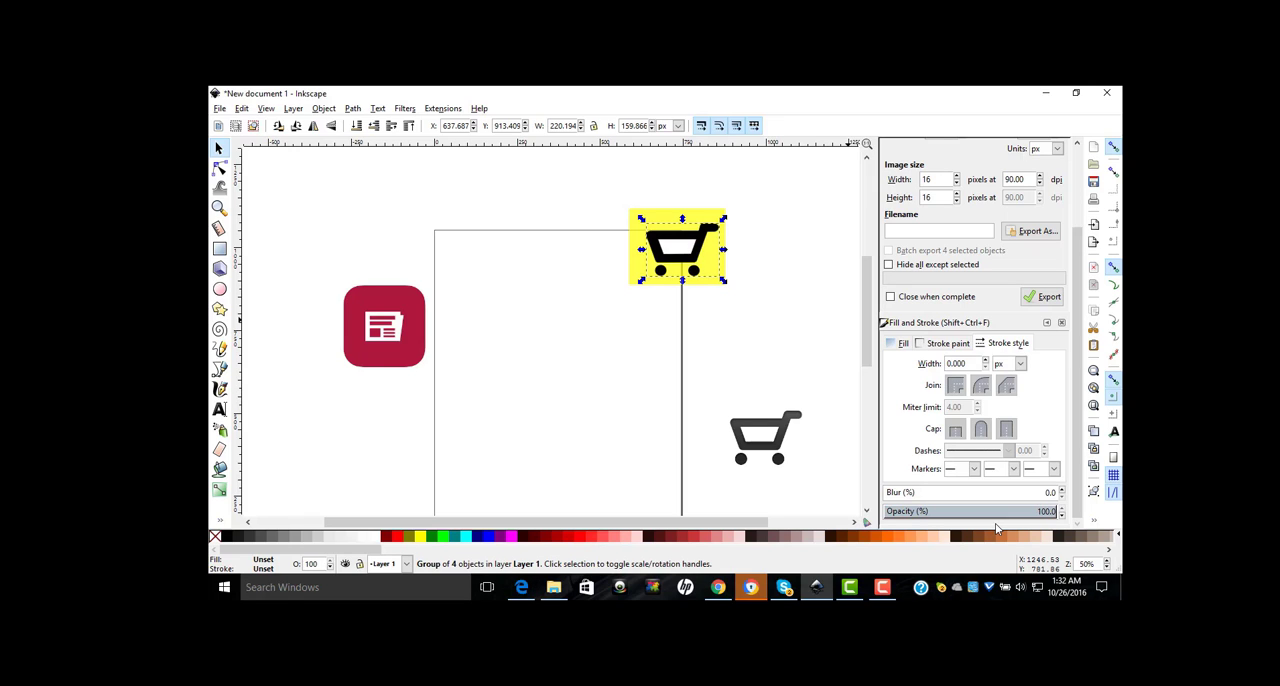
click(722, 322)
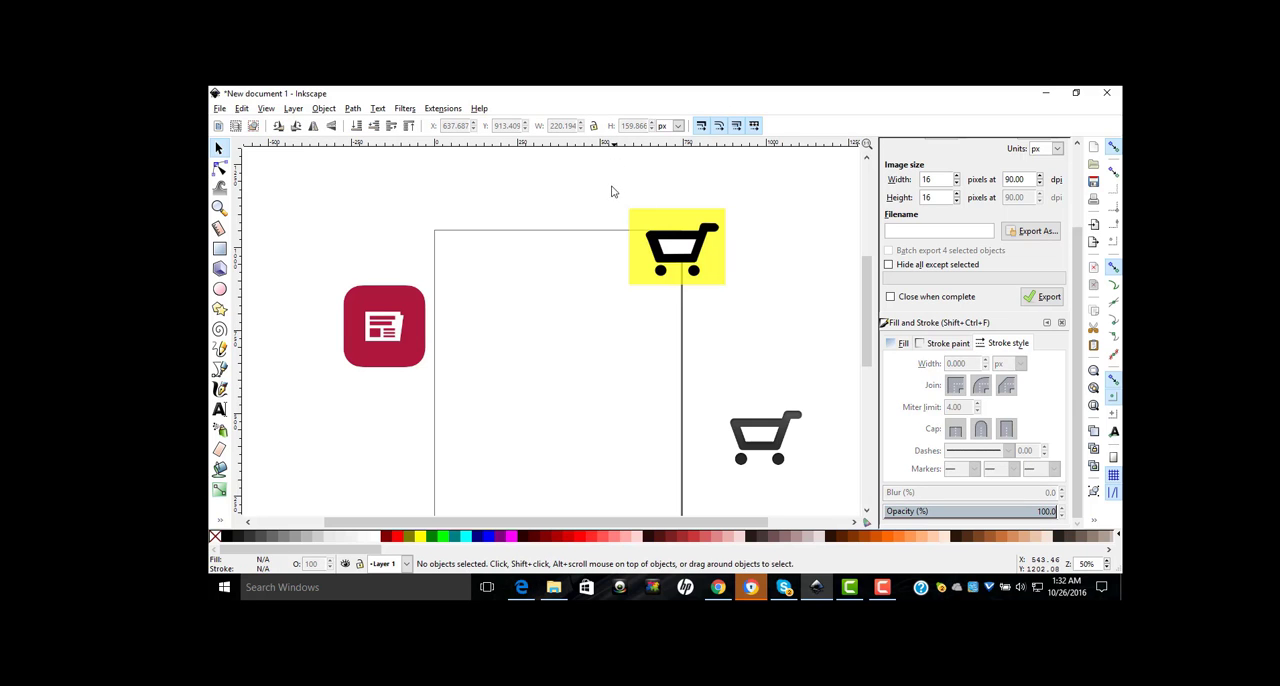
Step: Group the cart and its yellow background rectangle into one object
drag(612, 191, 770, 318)
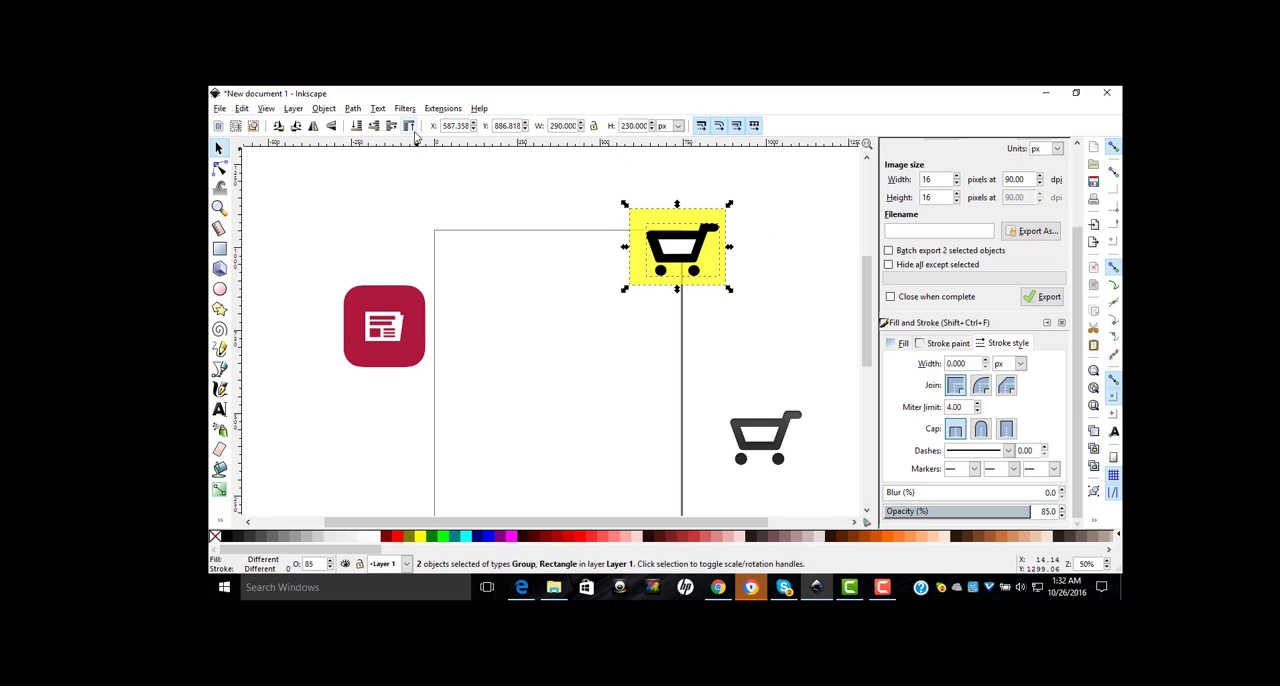
click(324, 108)
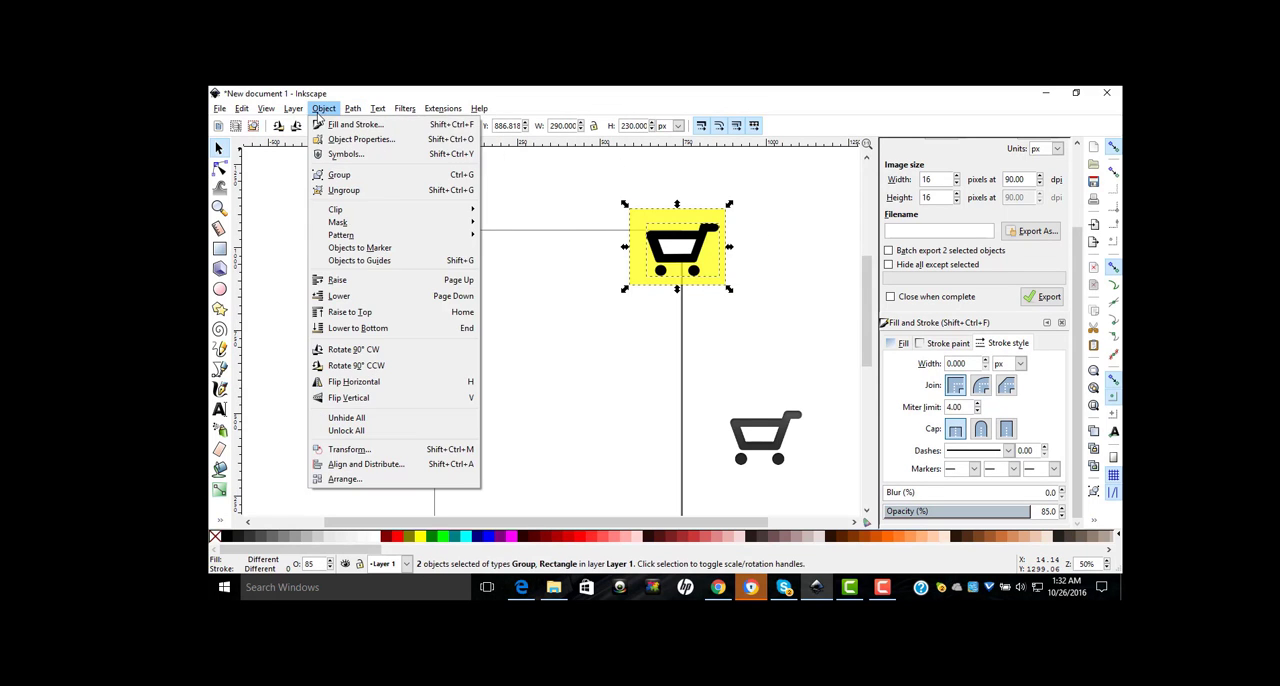
click(341, 175)
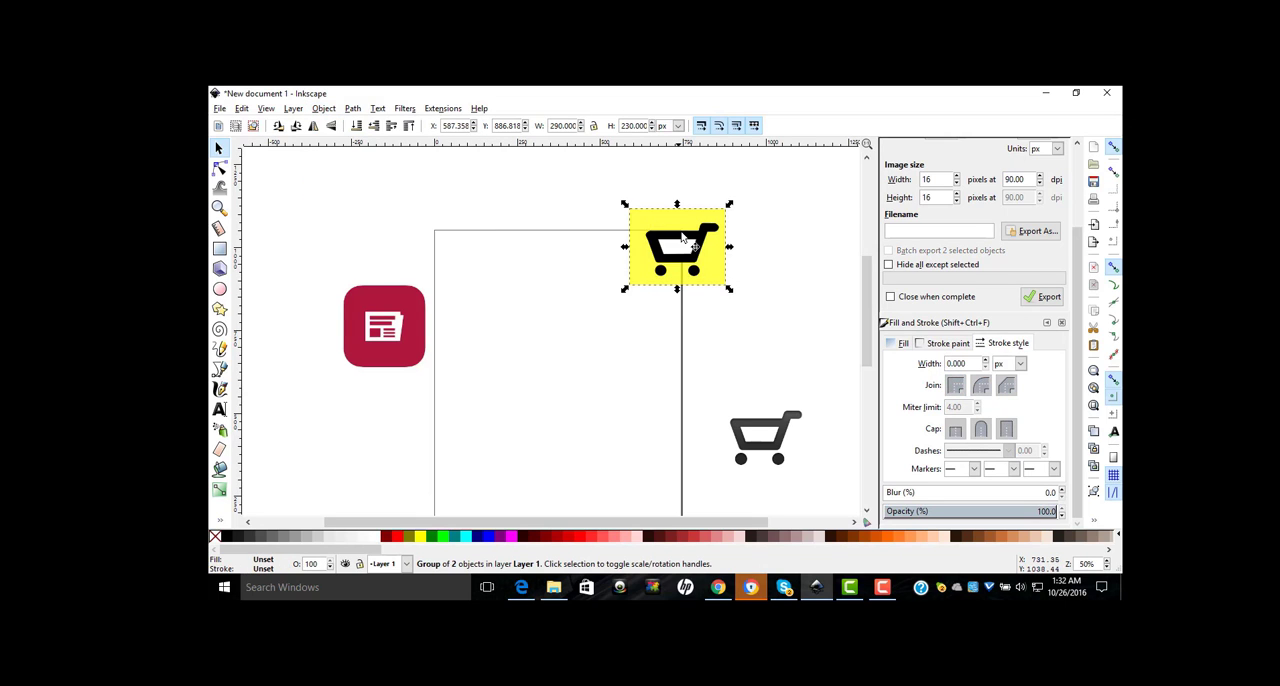
Step: Move the yellow cart group onto the right half of the page and the red newspaper image across the page's left edge
drag(683, 231, 756, 294)
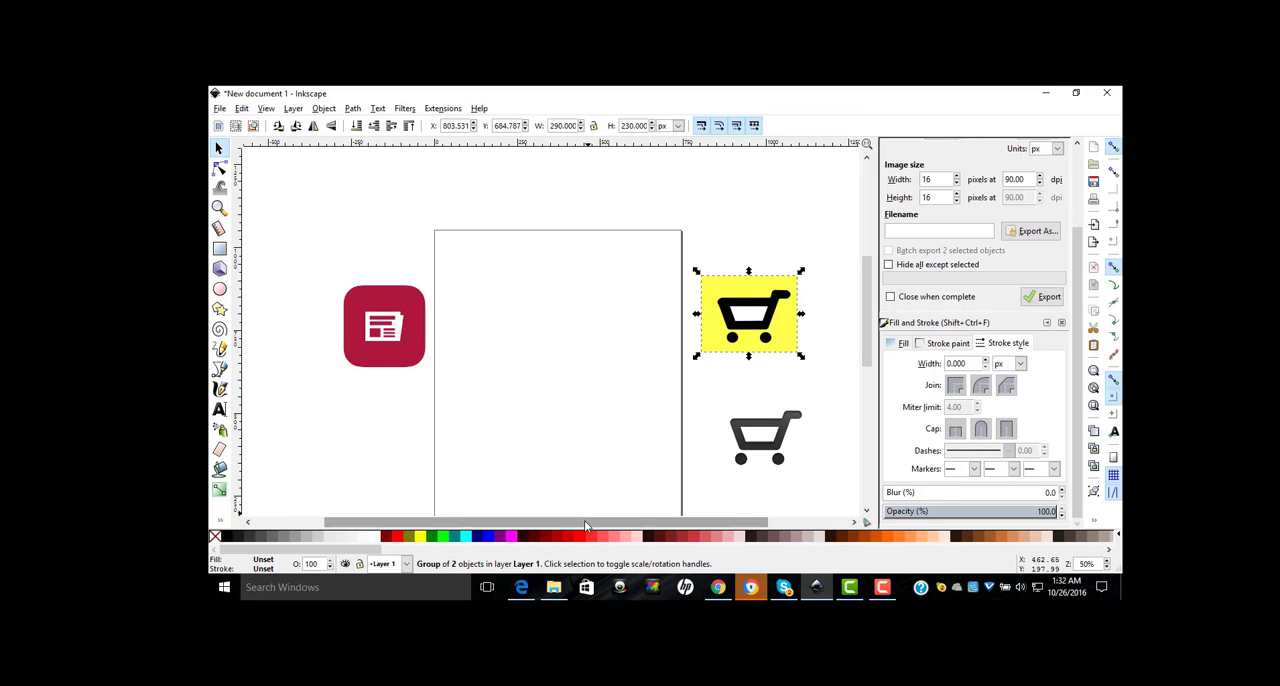
drag(584, 521, 542, 521)
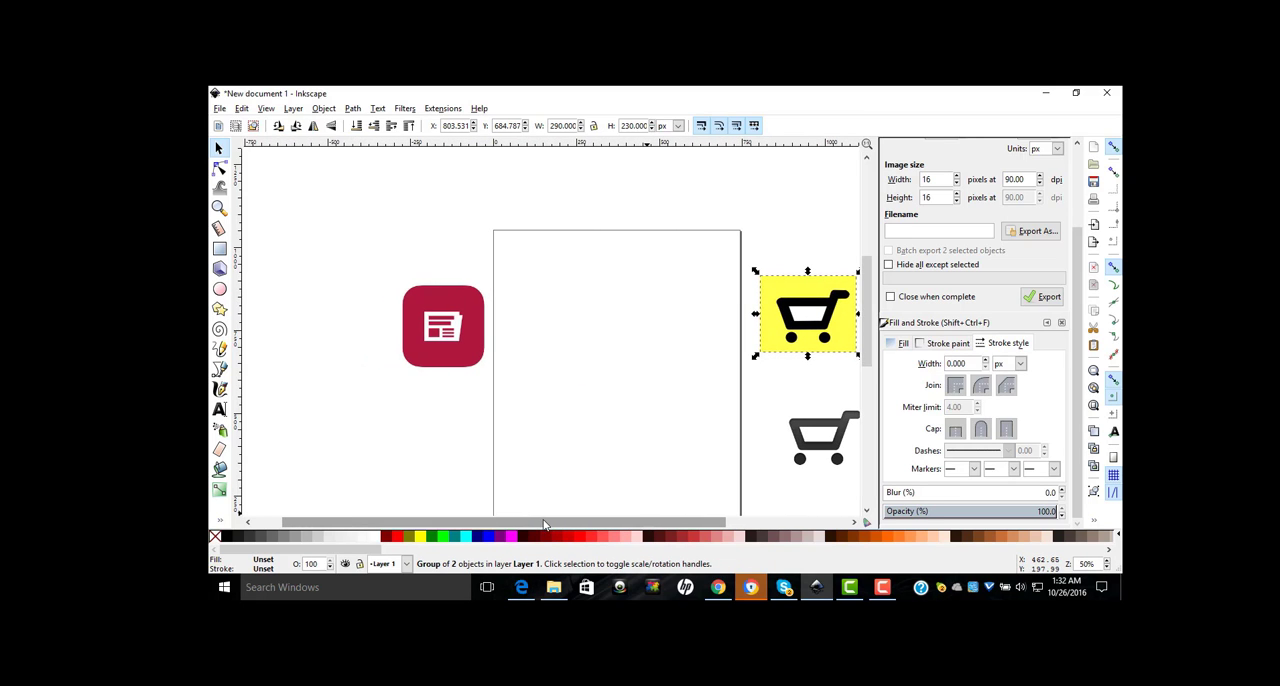
drag(826, 318, 676, 320)
drag(580, 523, 551, 523)
drag(469, 330, 523, 341)
Step: Trace the white newspaper shape's outer edge, including its notched upper-right corner, as a closed straight-line path with the Bezier tool
scroll(521, 337, up, 3)
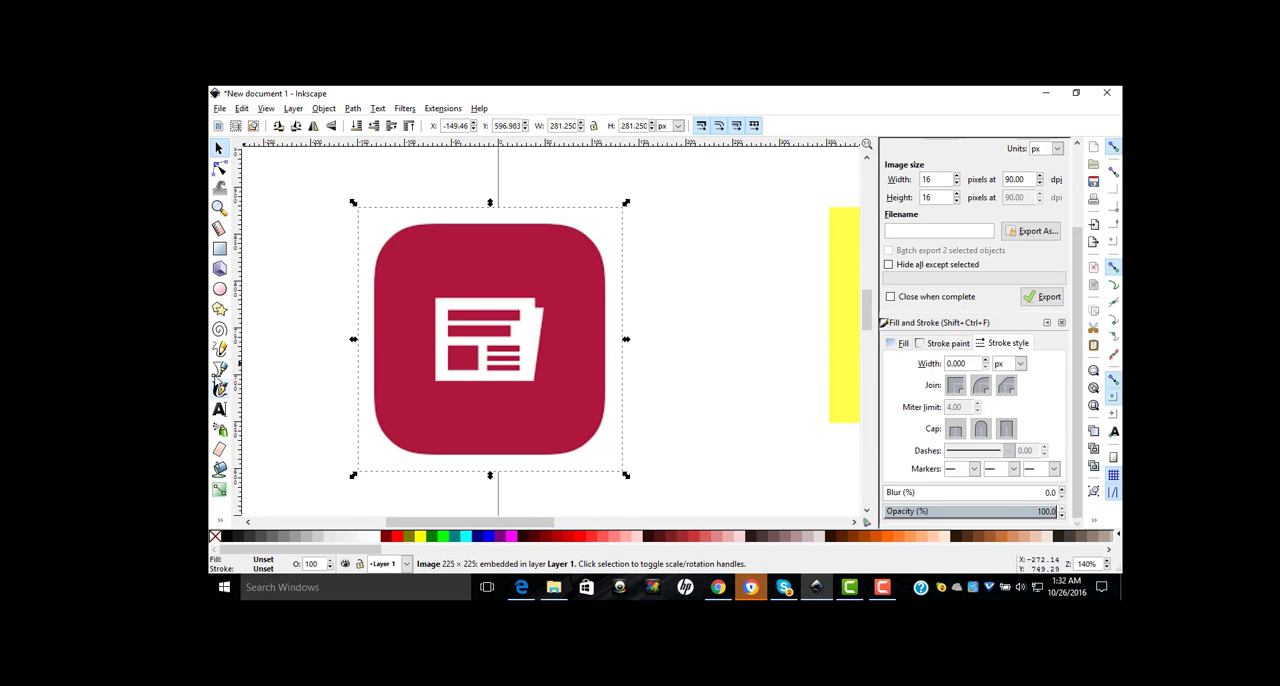
click(219, 368)
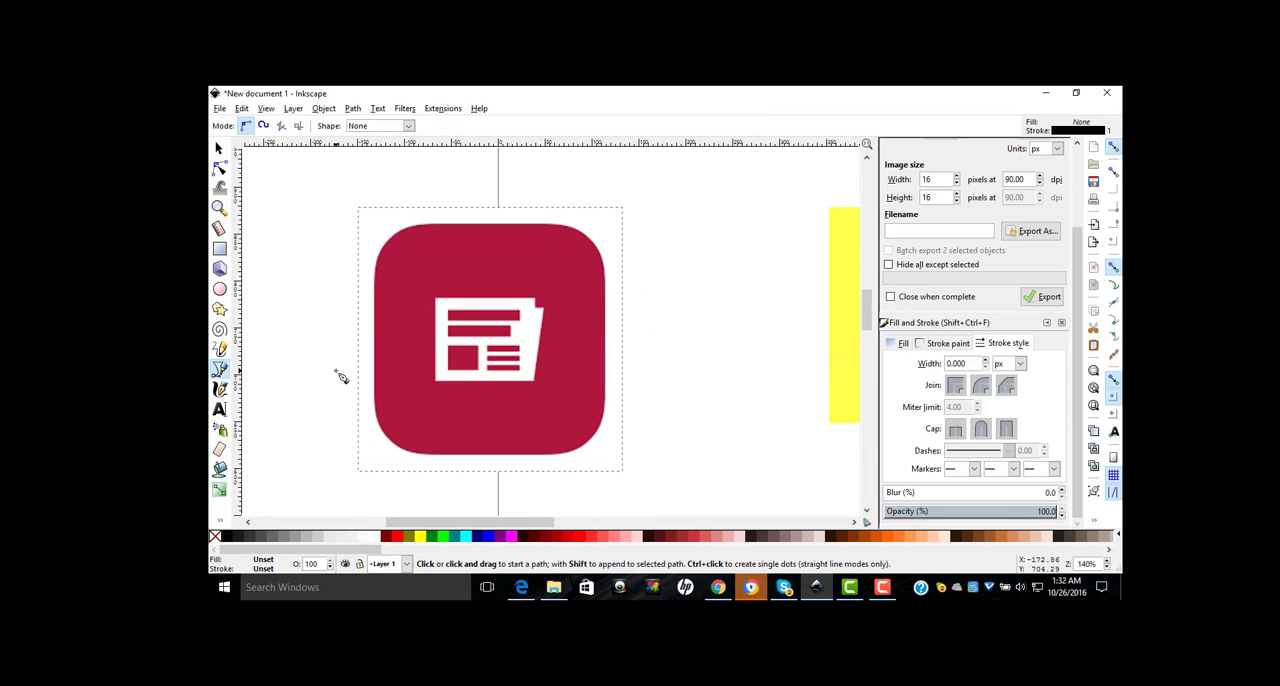
click(436, 380)
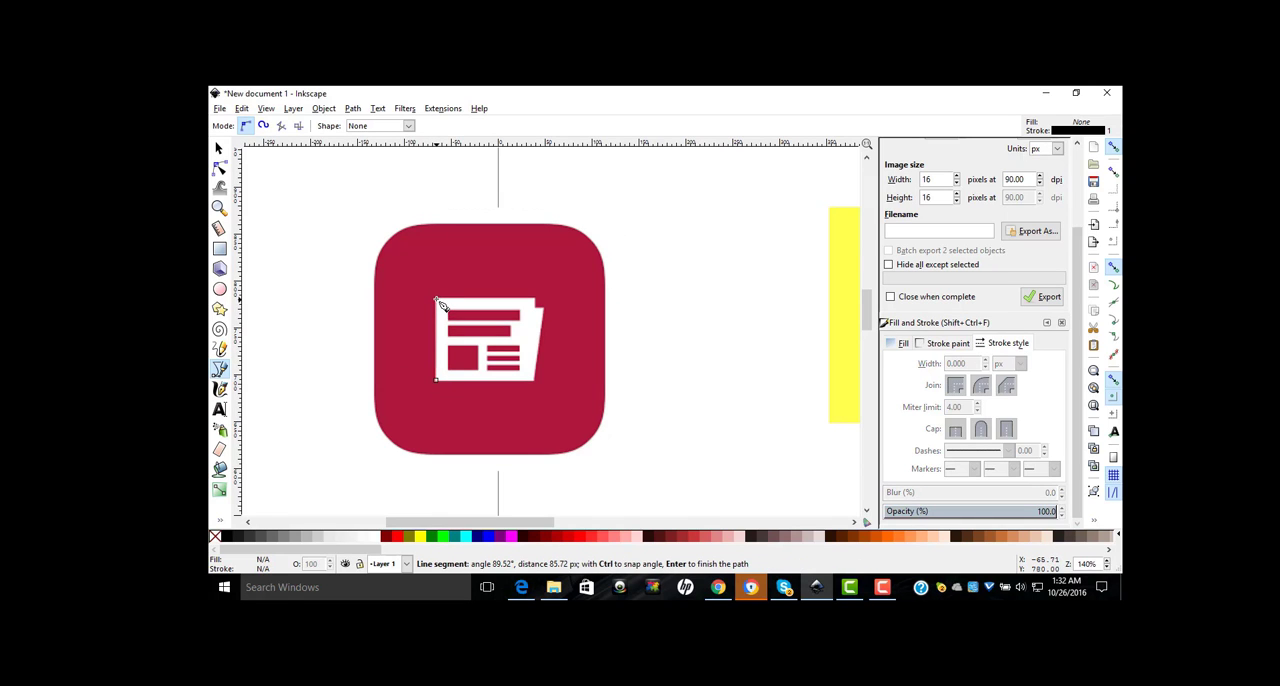
click(436, 298)
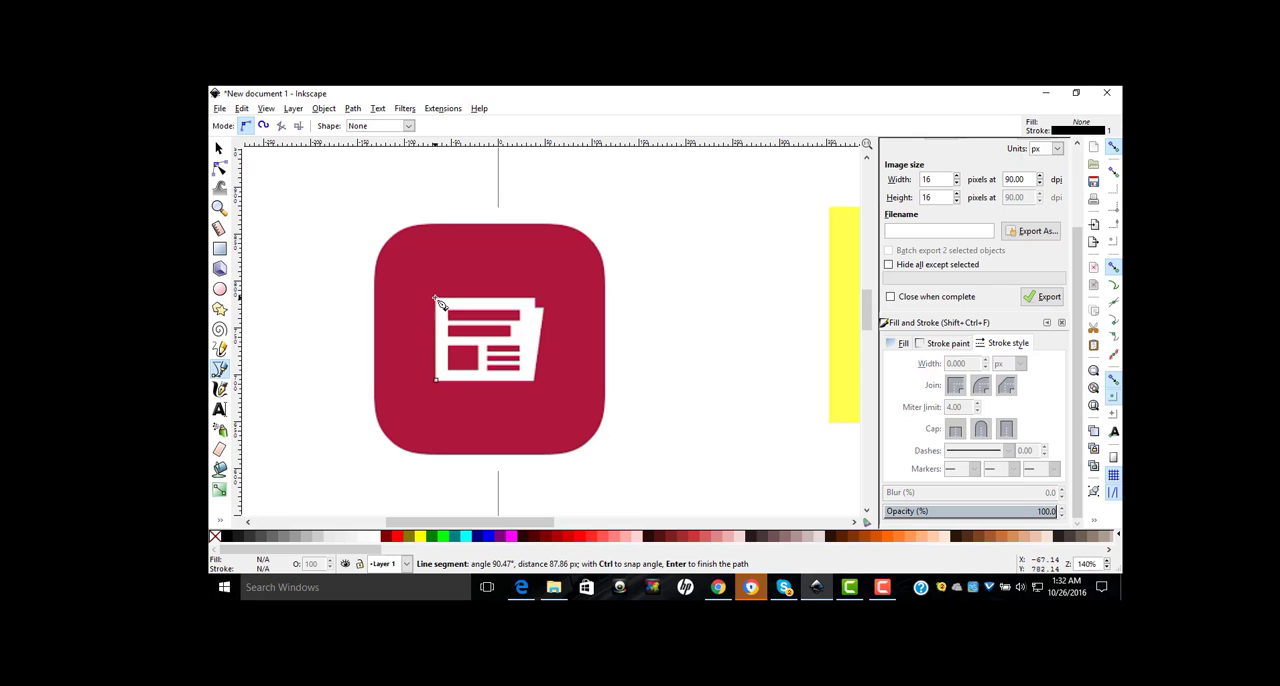
click(536, 299)
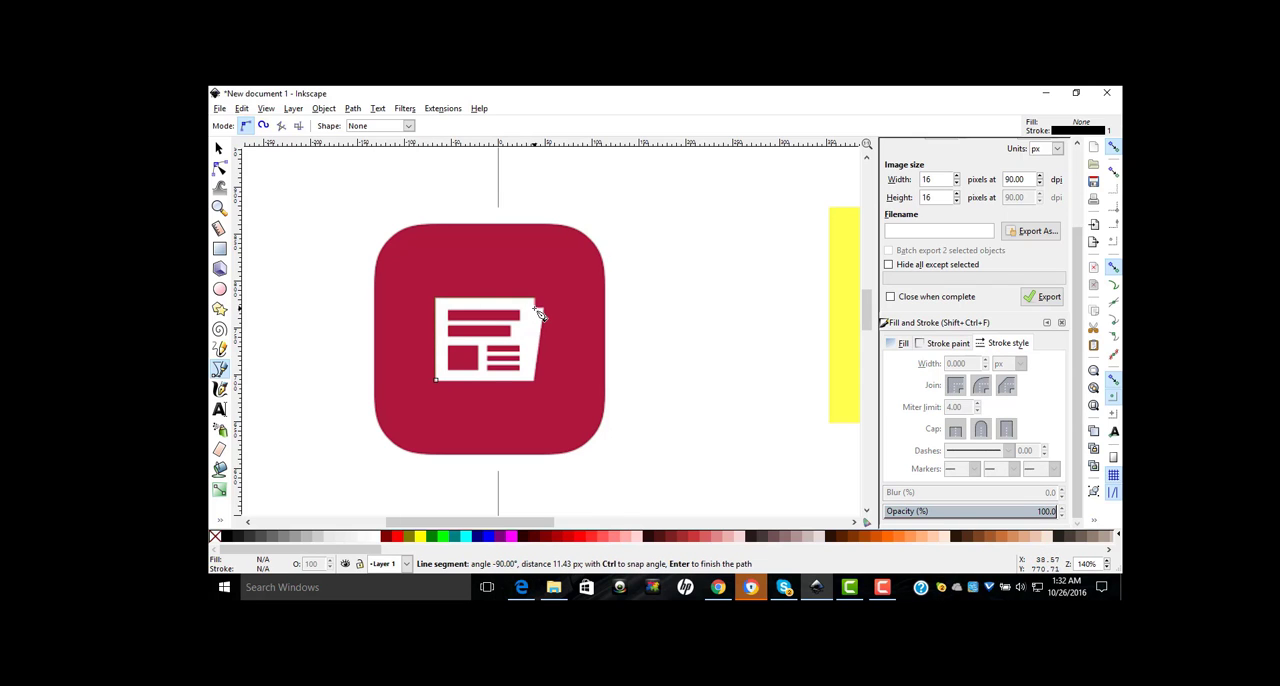
click(540, 314)
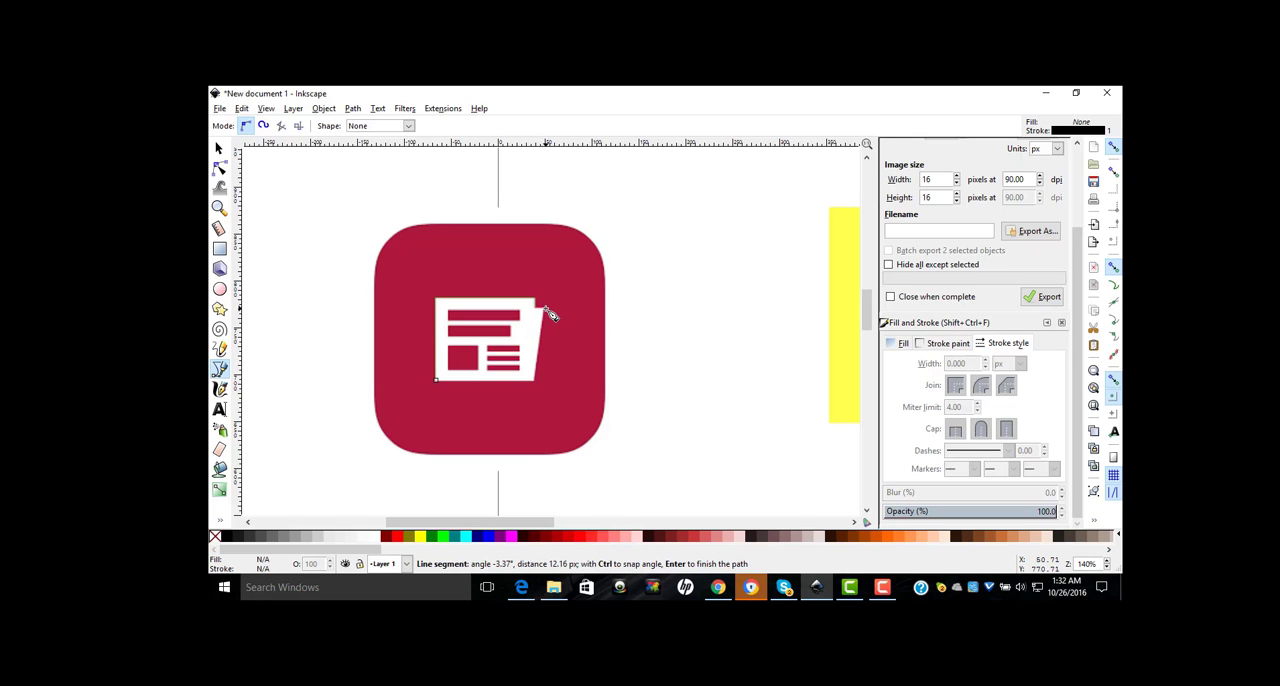
click(537, 382)
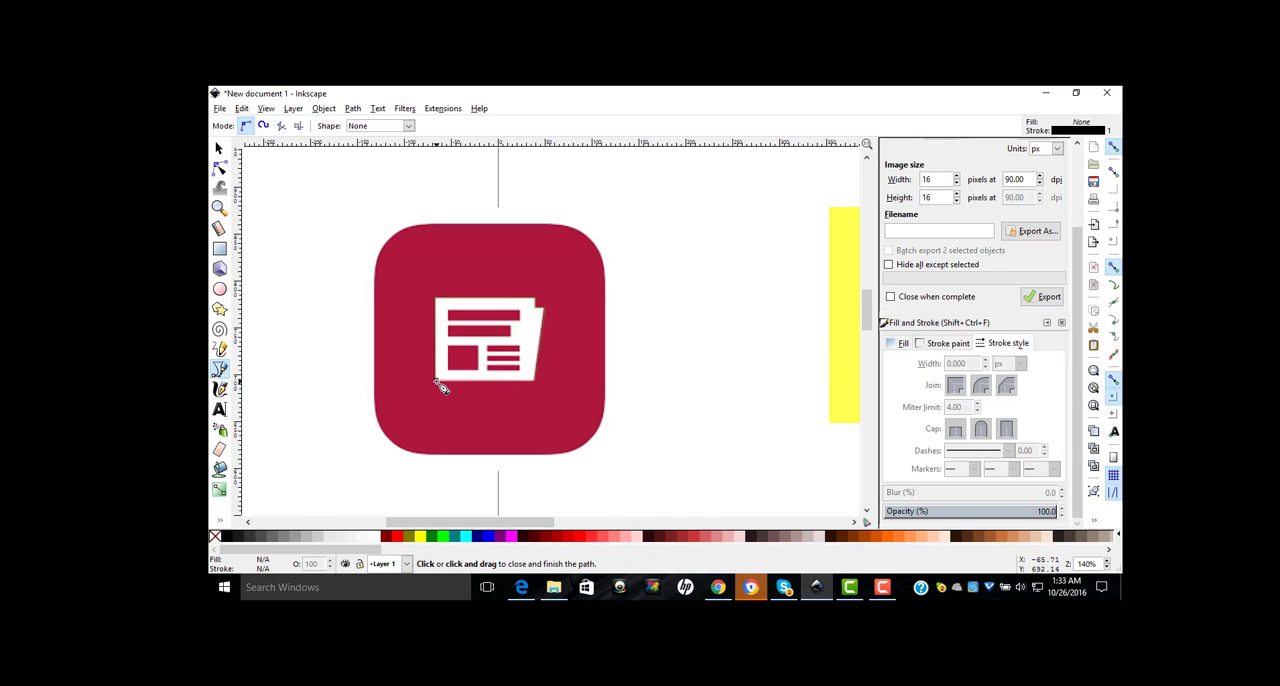
click(437, 381)
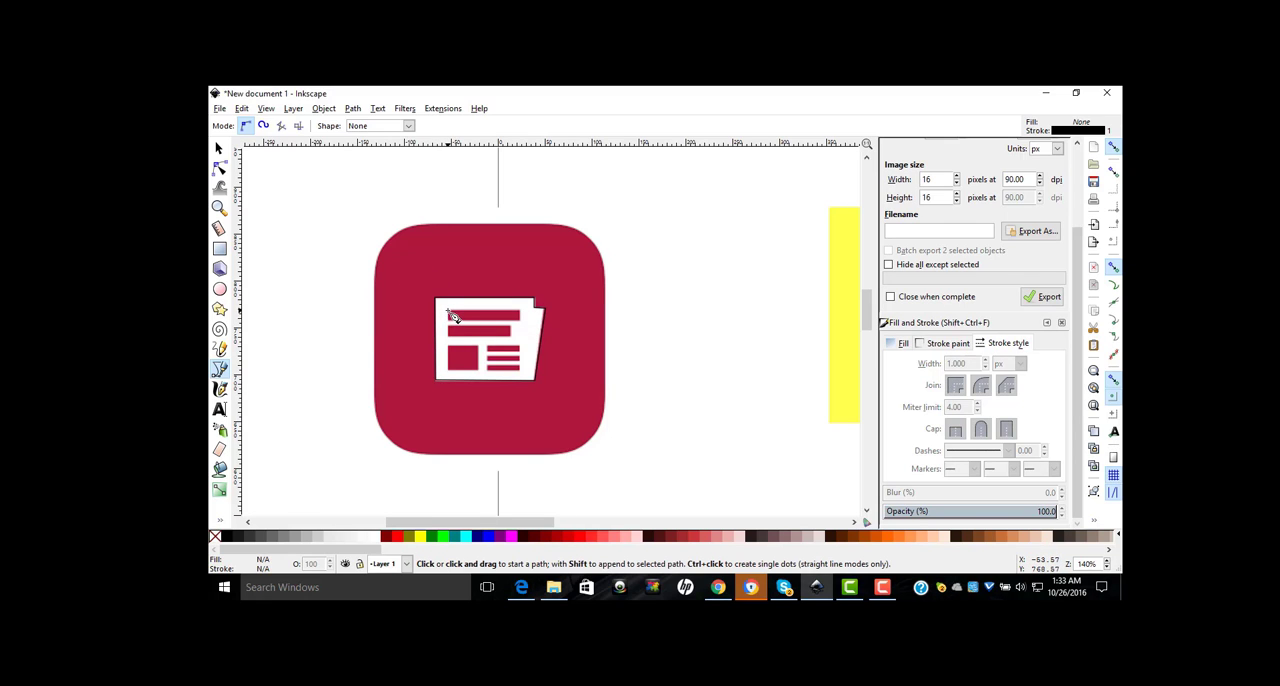
Step: Trace the newspaper's top headline bar as a closed rectangular Bezier path
key(plus)
key(plus)
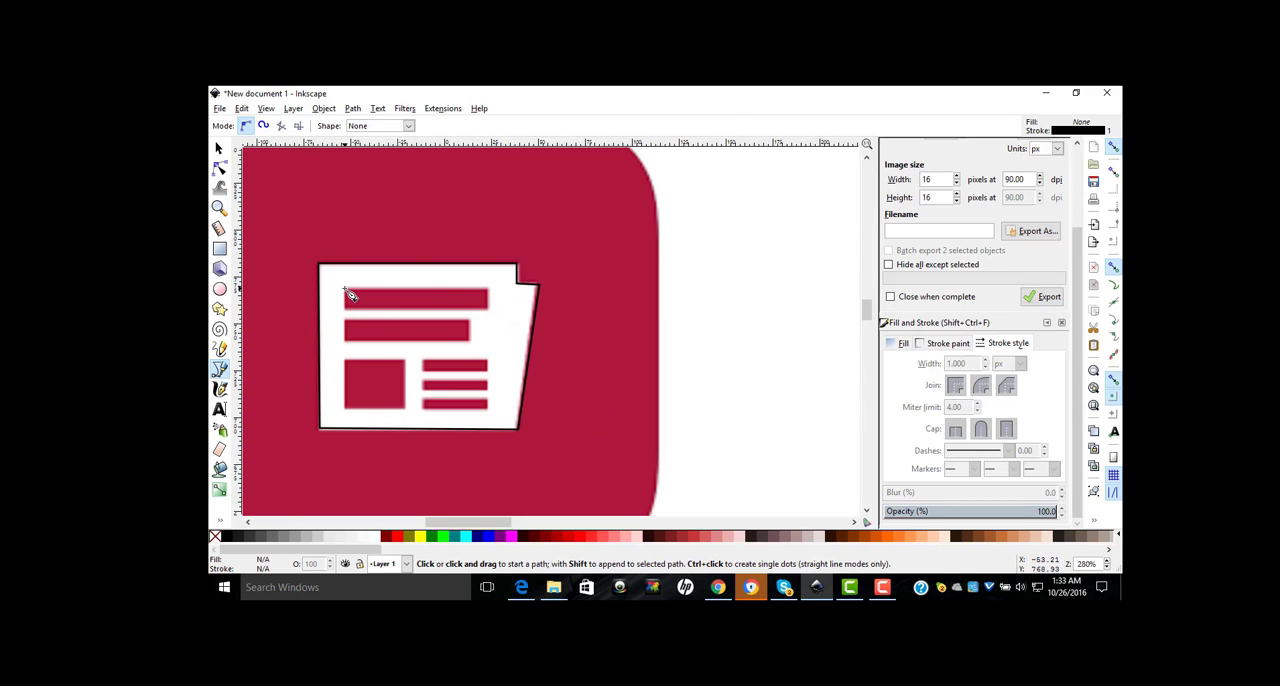
click(345, 290)
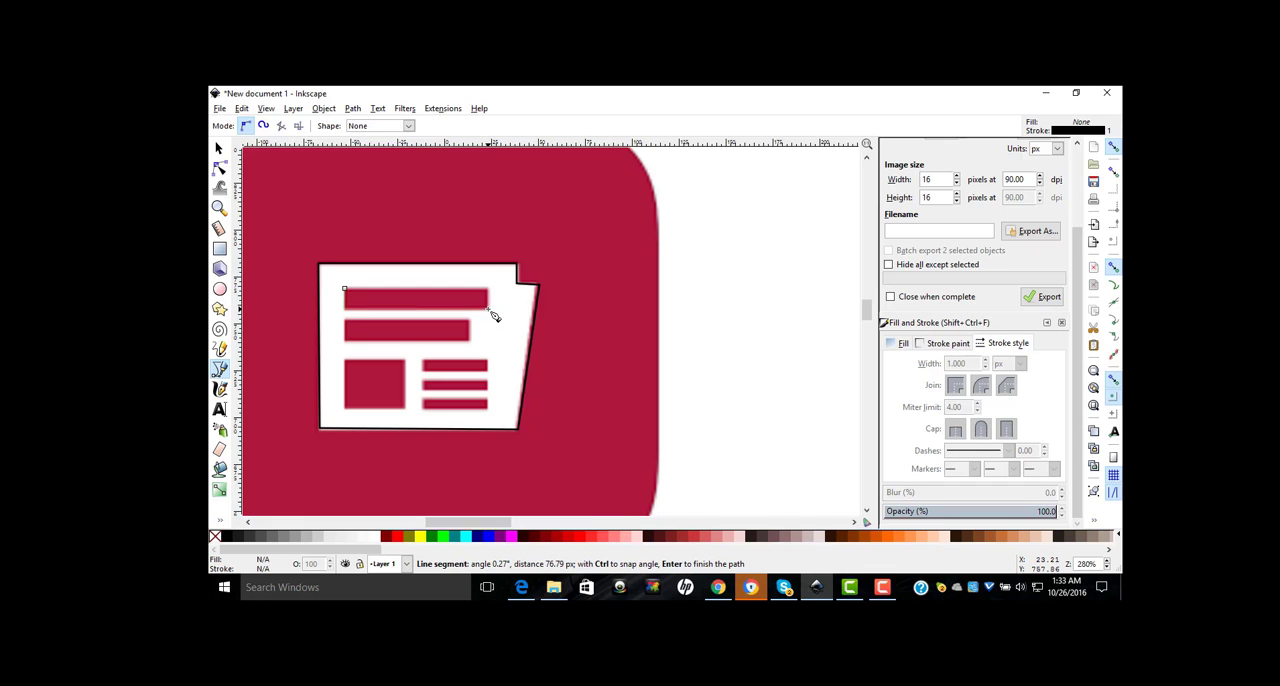
click(489, 310)
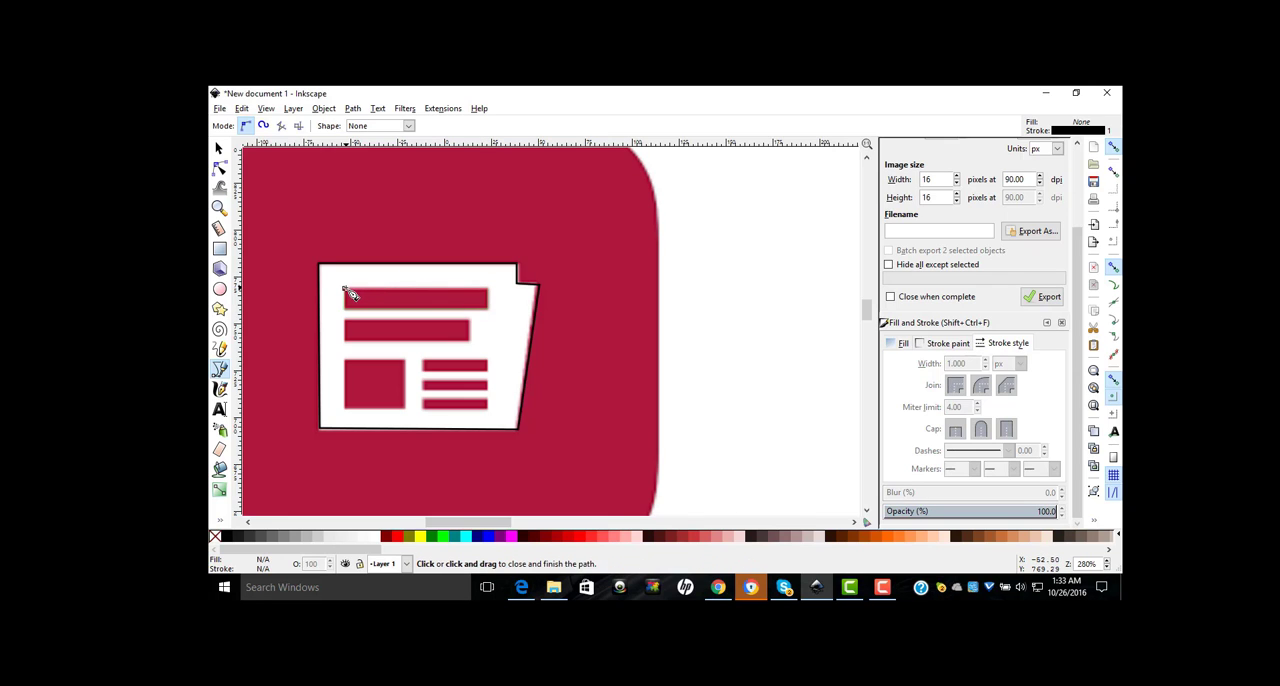
click(344, 290)
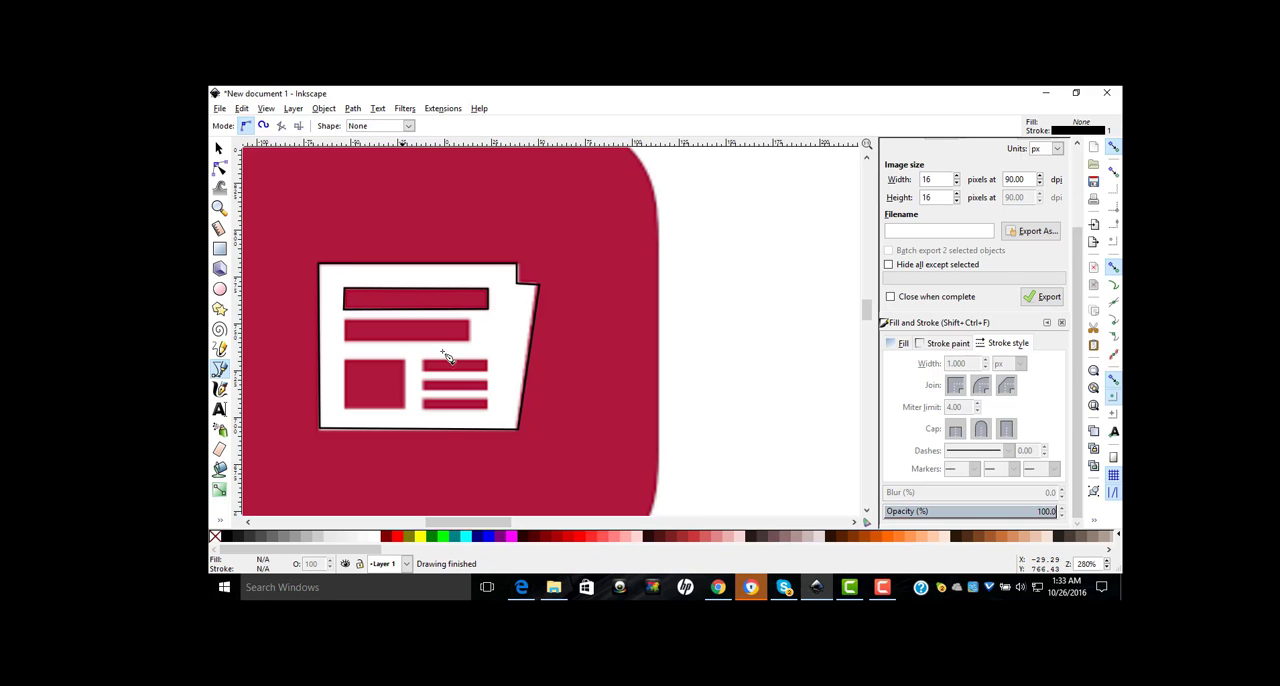
Step: Trace the second, shorter headline bar of the newspaper as a closed rectangular Bezier path
click(344, 321)
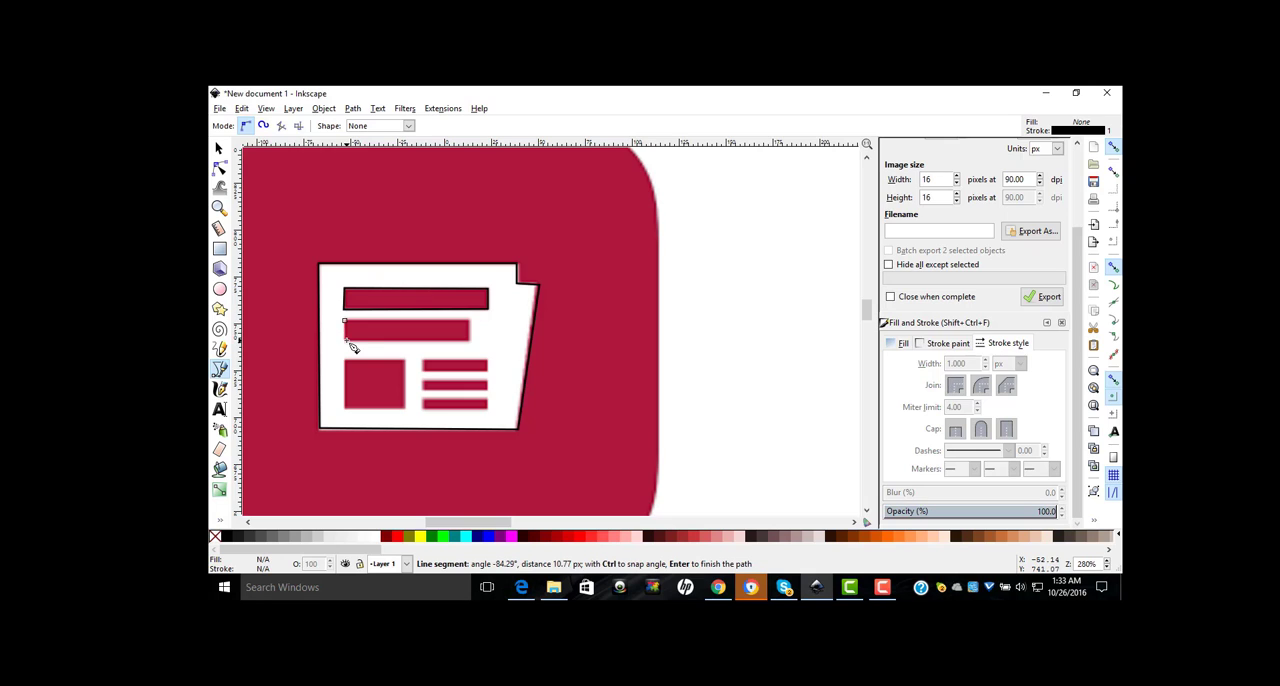
click(475, 347)
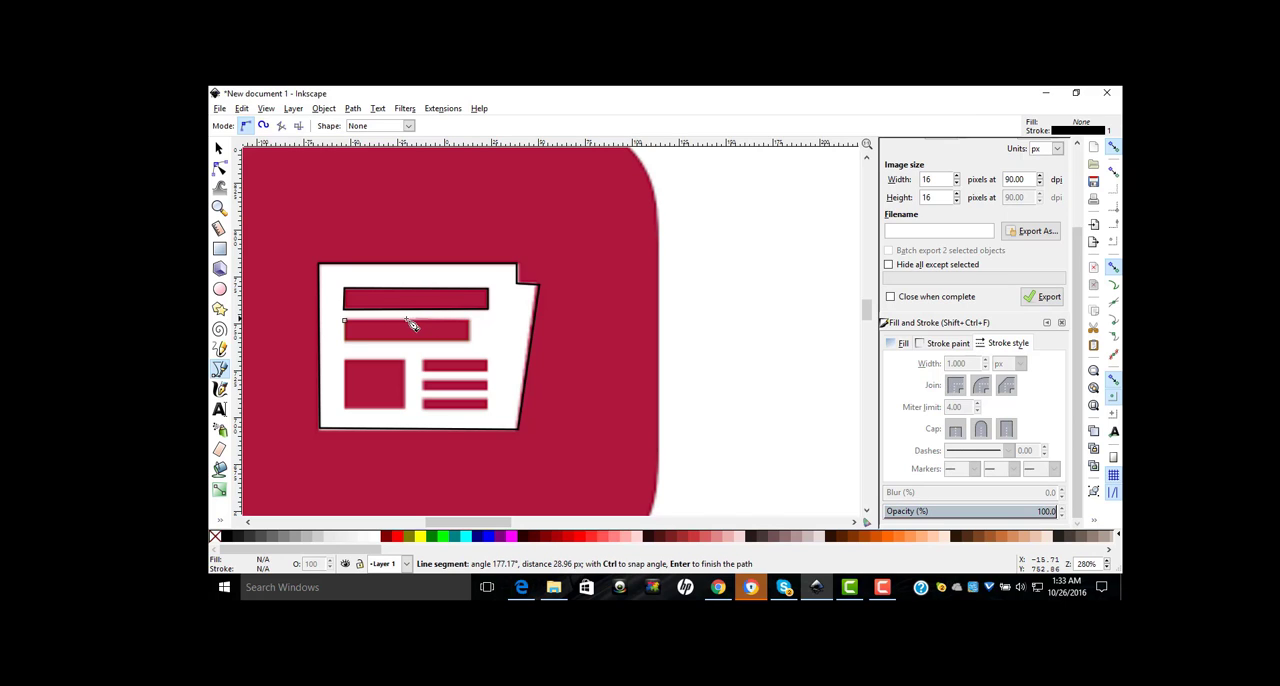
click(348, 327)
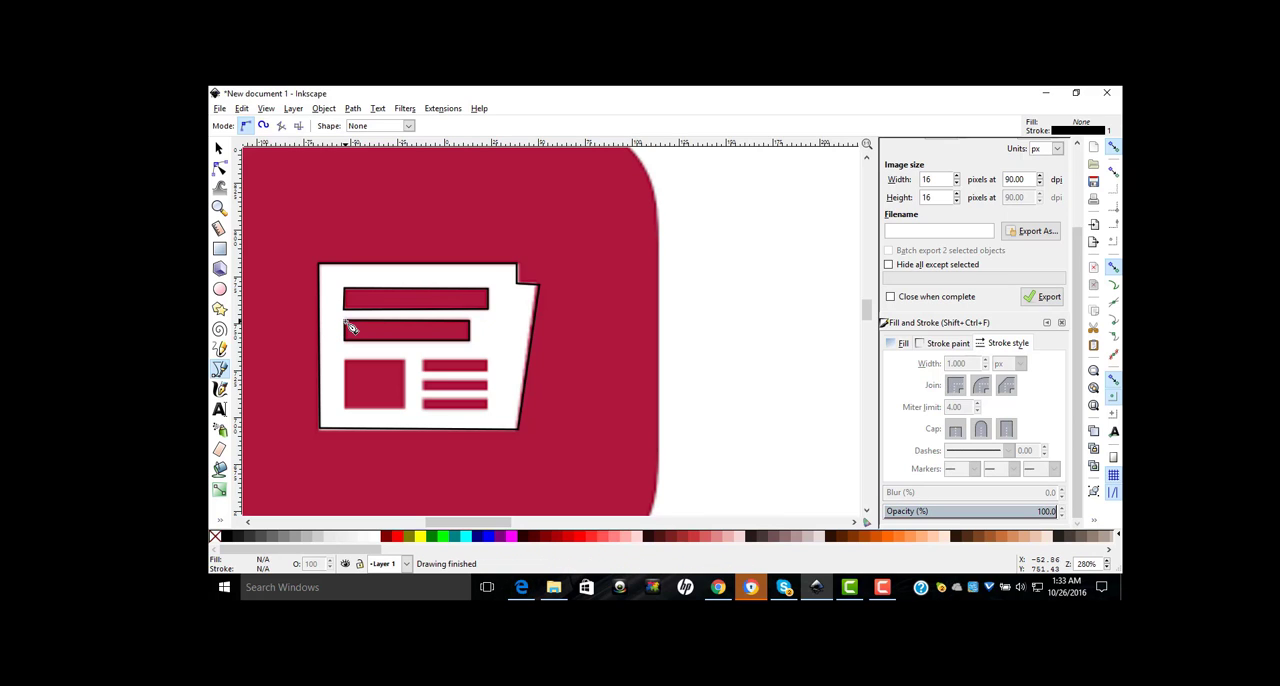
Step: Trace the newspaper's square picture block as a closed straight-line path with the Bezier tool
click(355, 386)
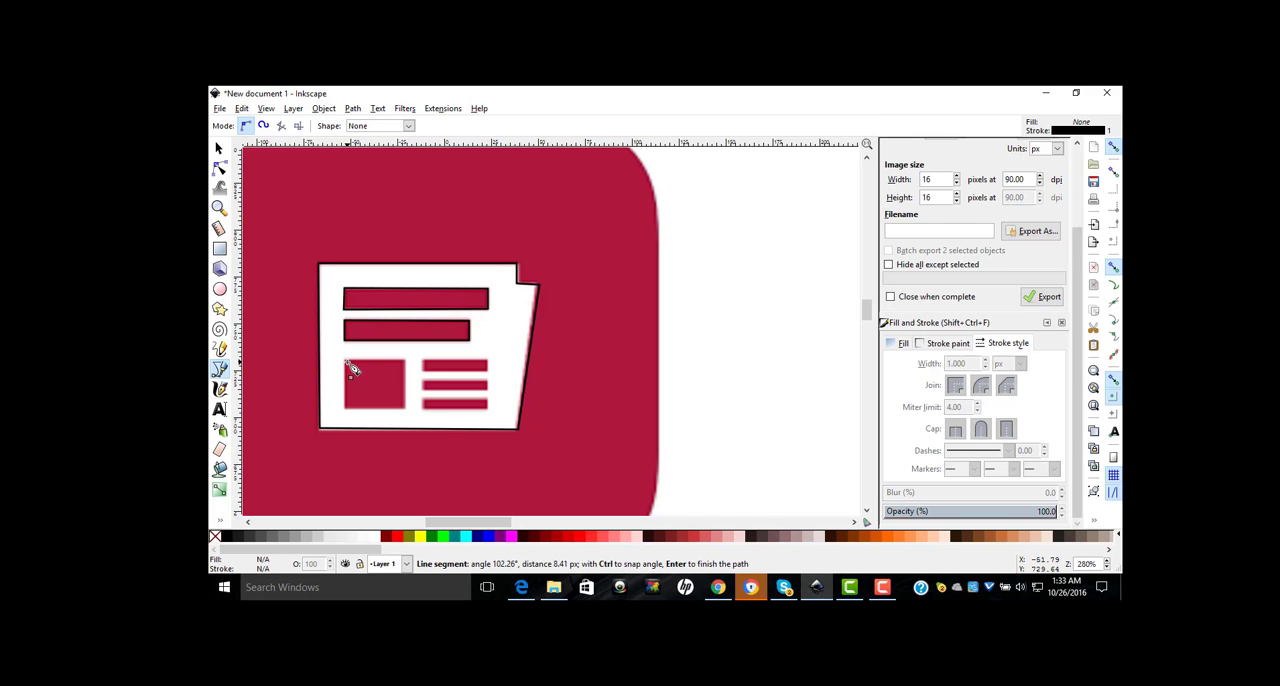
key(Escape)
click(345, 362)
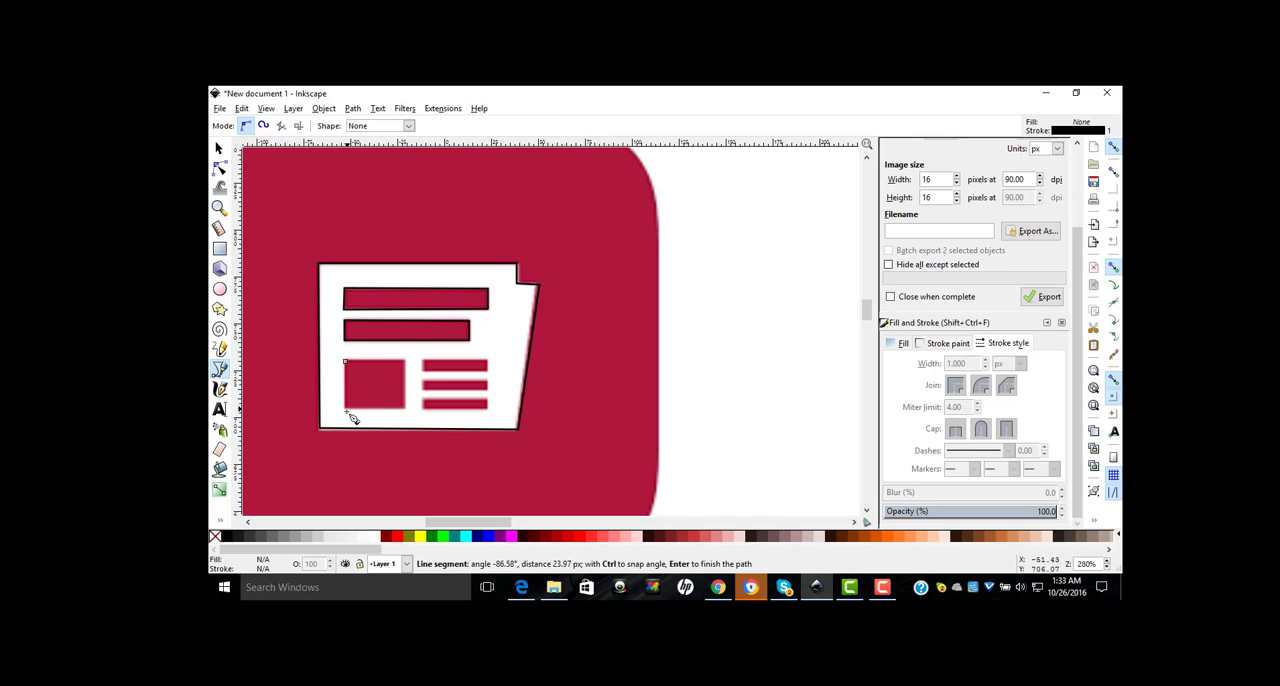
click(346, 412)
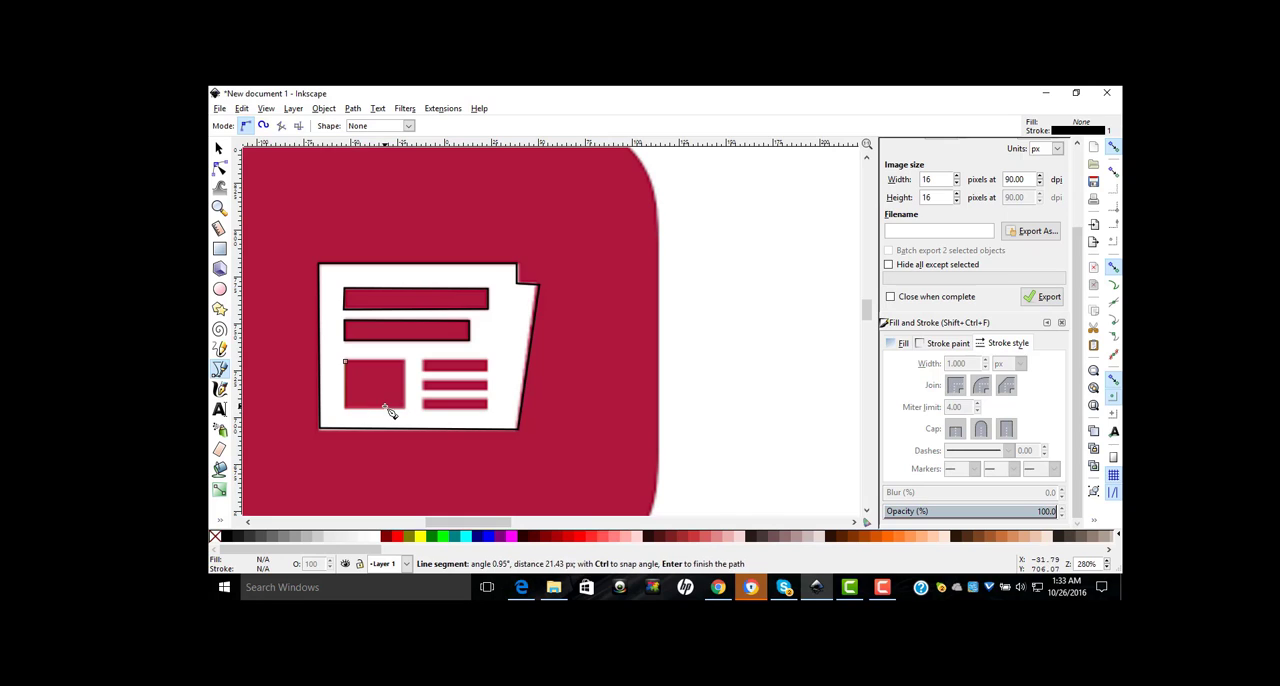
key(BackSpace)
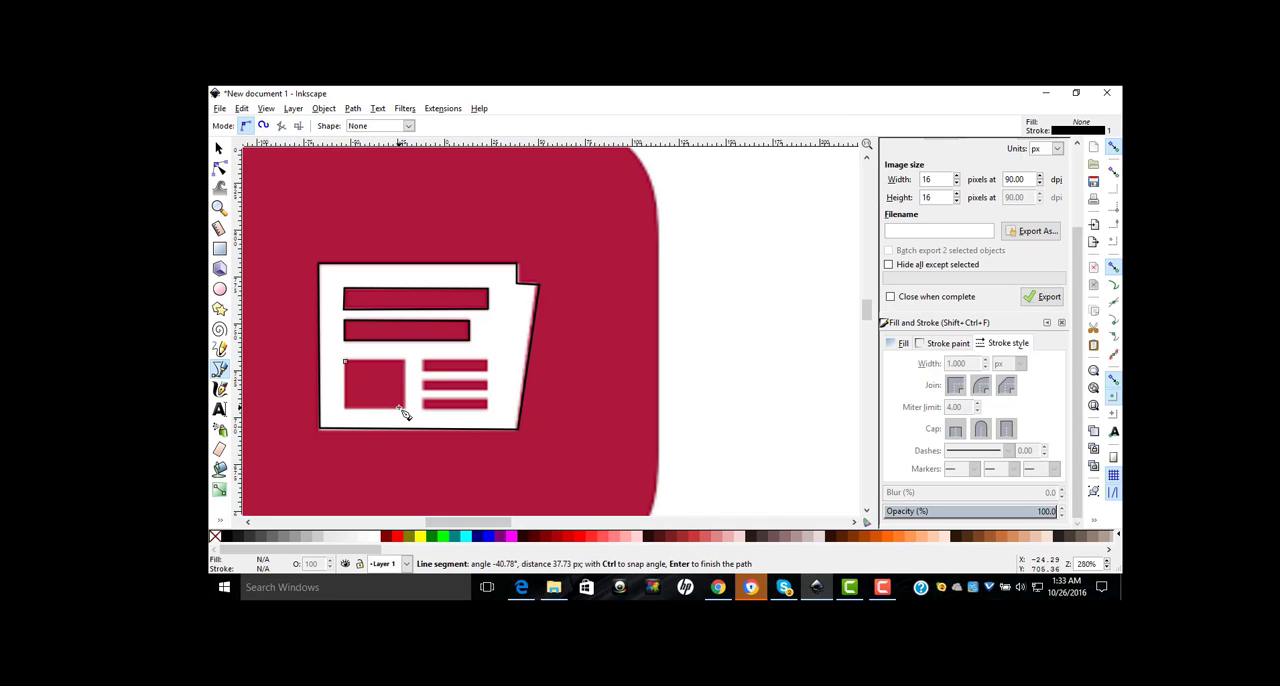
click(347, 411)
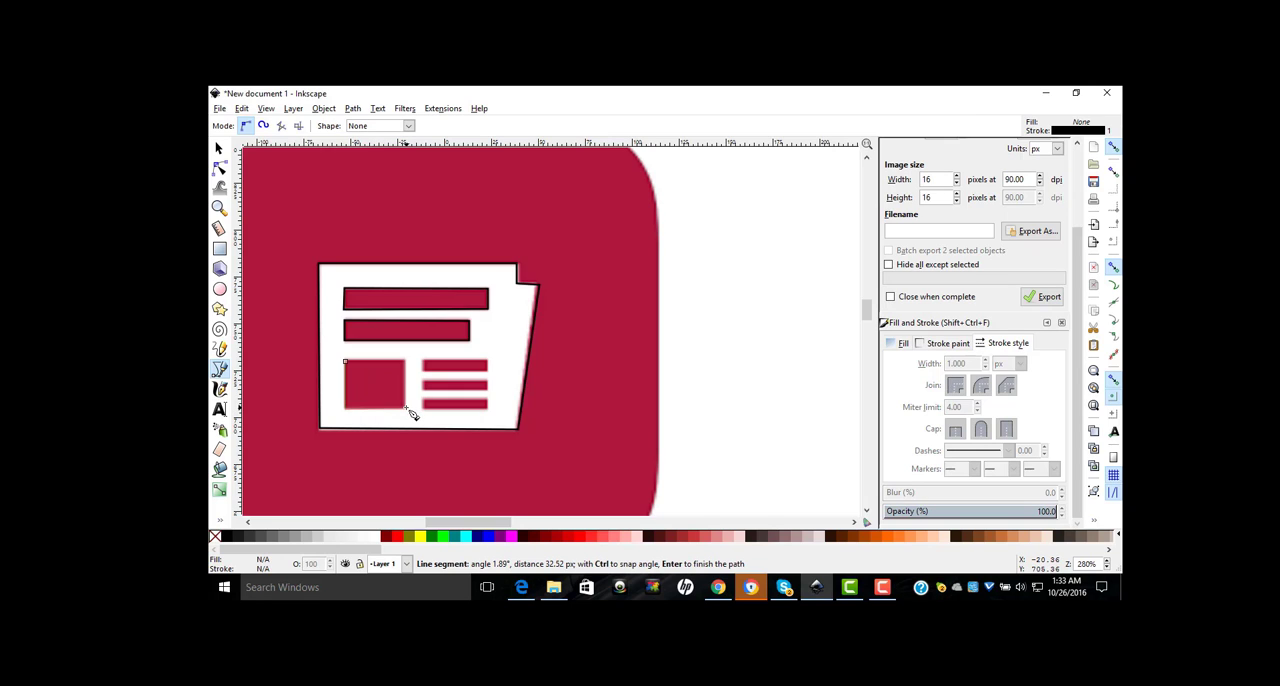
click(407, 411)
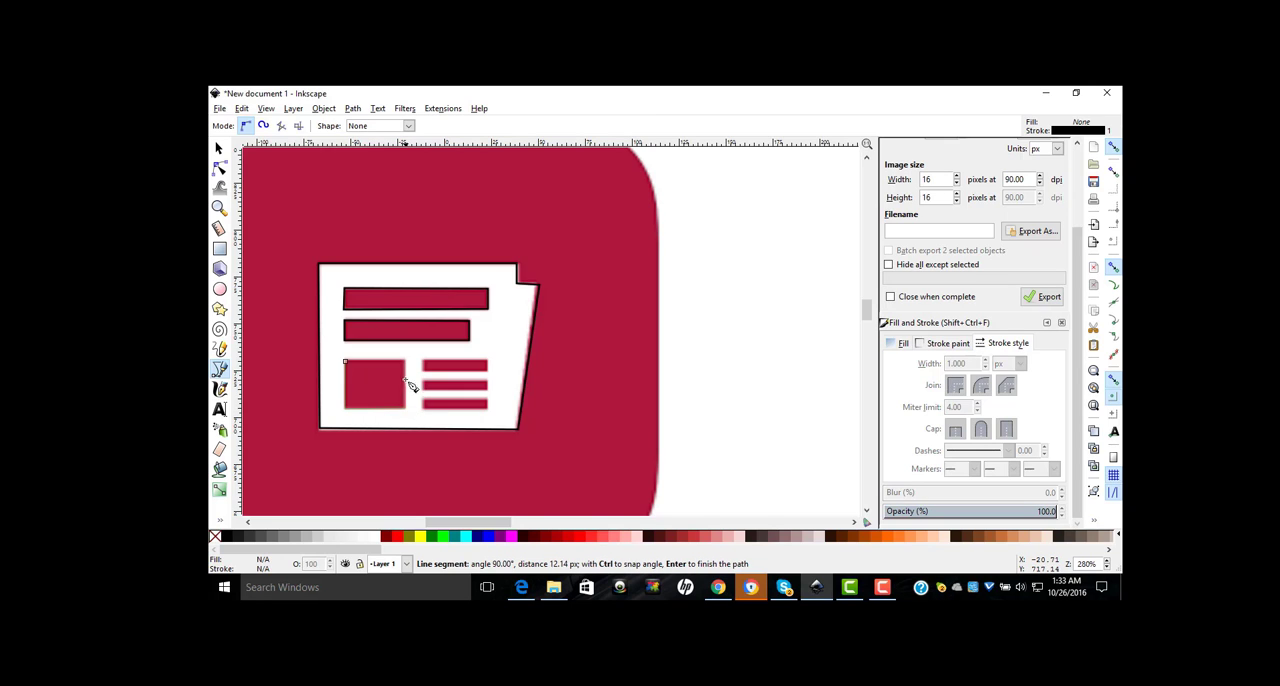
click(407, 362)
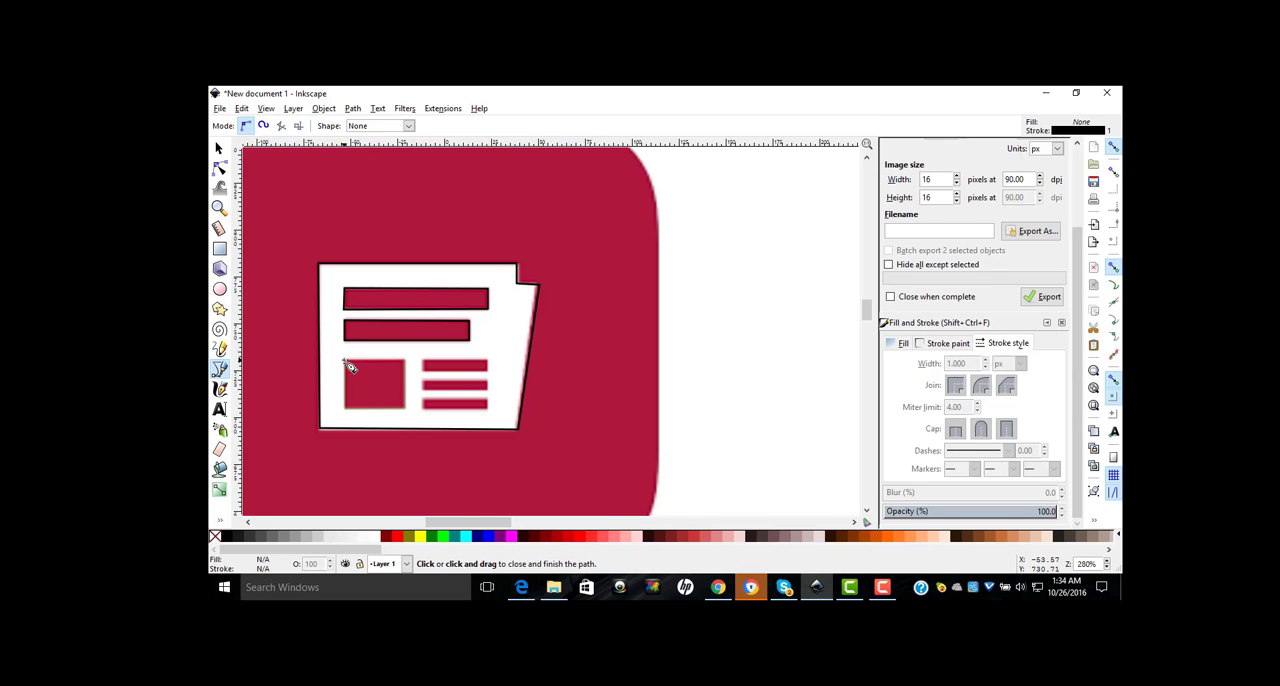
click(346, 364)
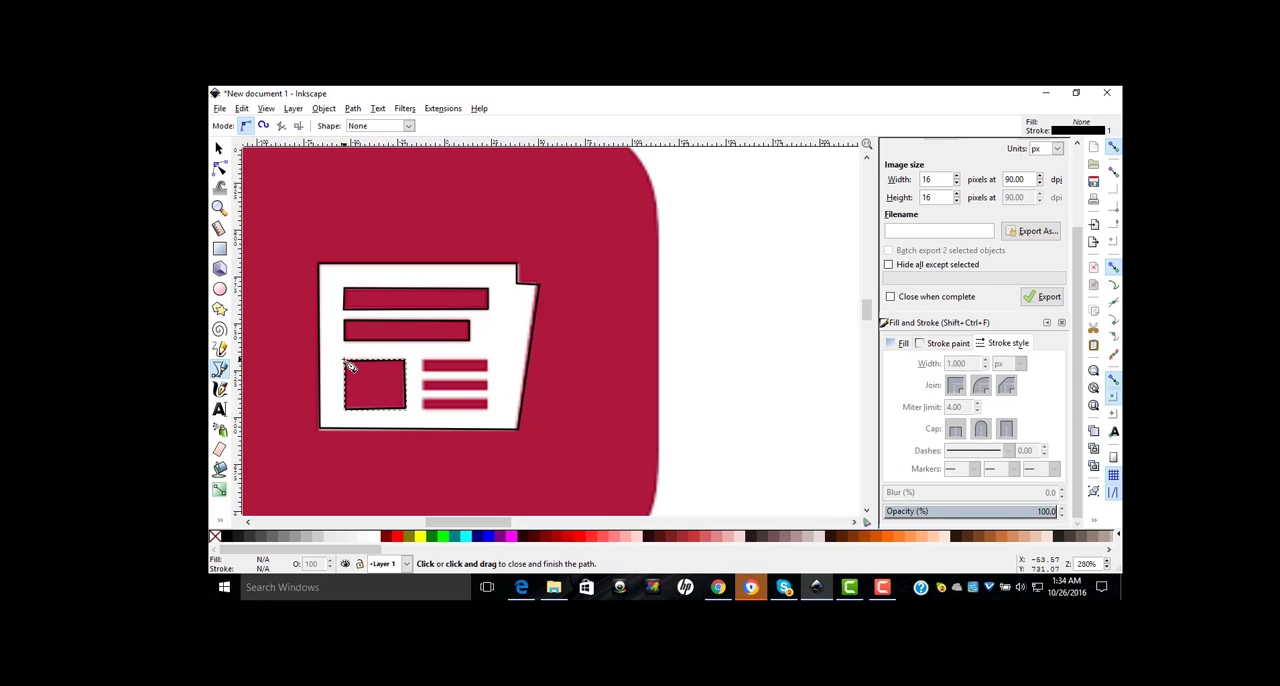
Step: Trace the uppermost of the three thin text lines beside the square block as a closed rectangular Bezier path
click(421, 360)
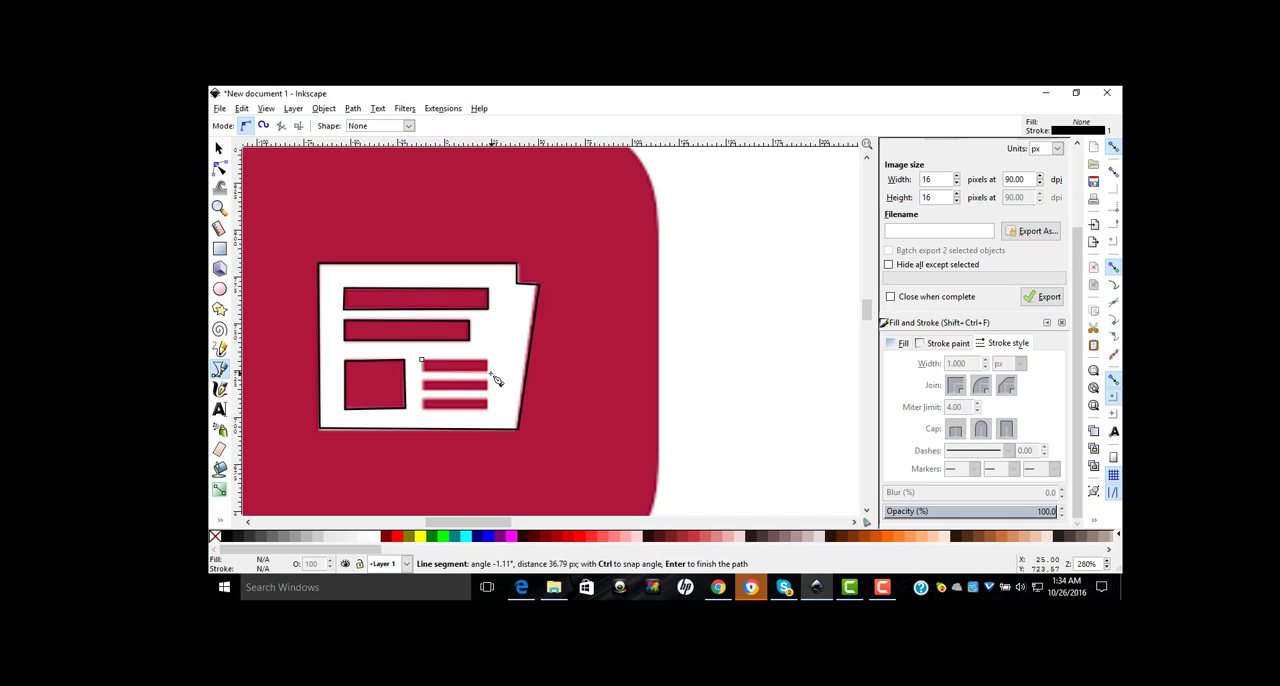
key(Escape)
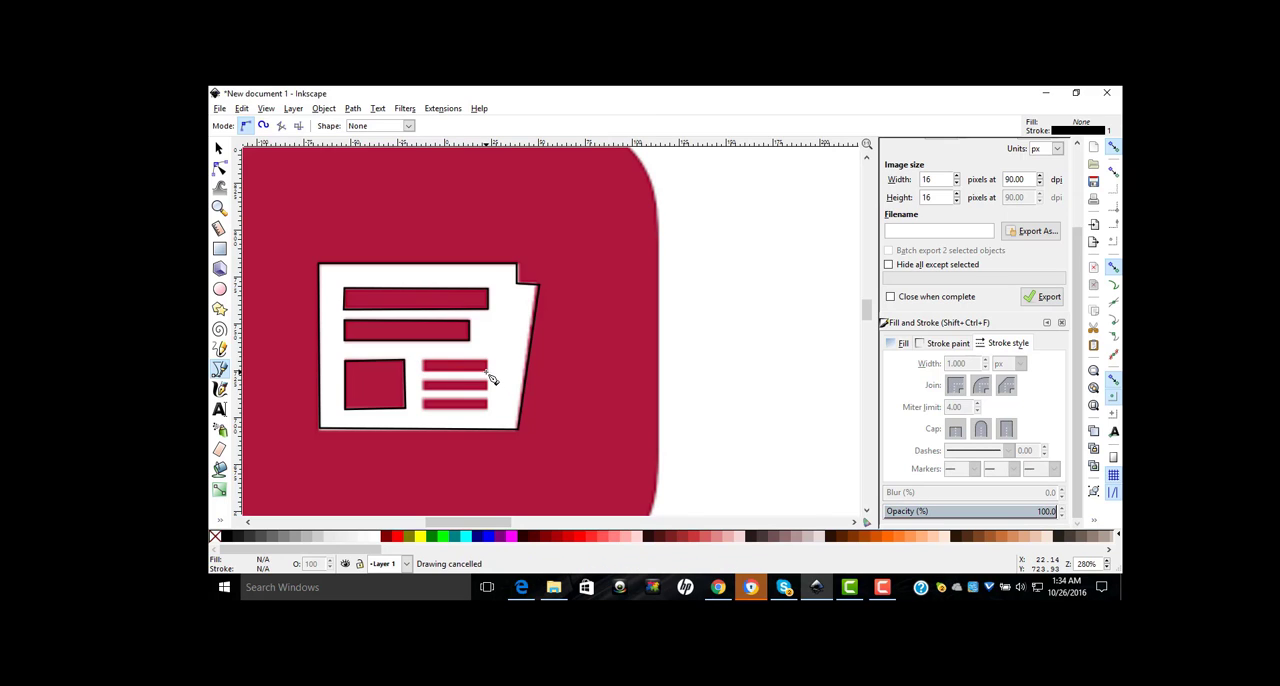
click(421, 361)
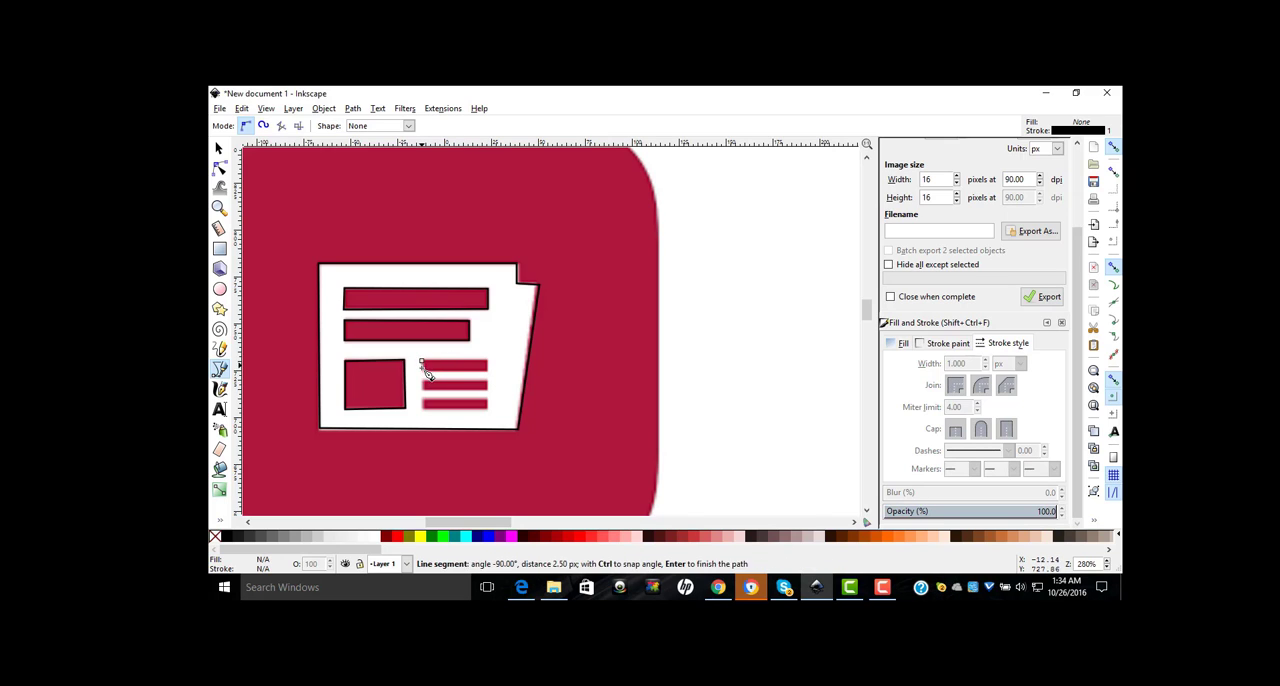
click(489, 372)
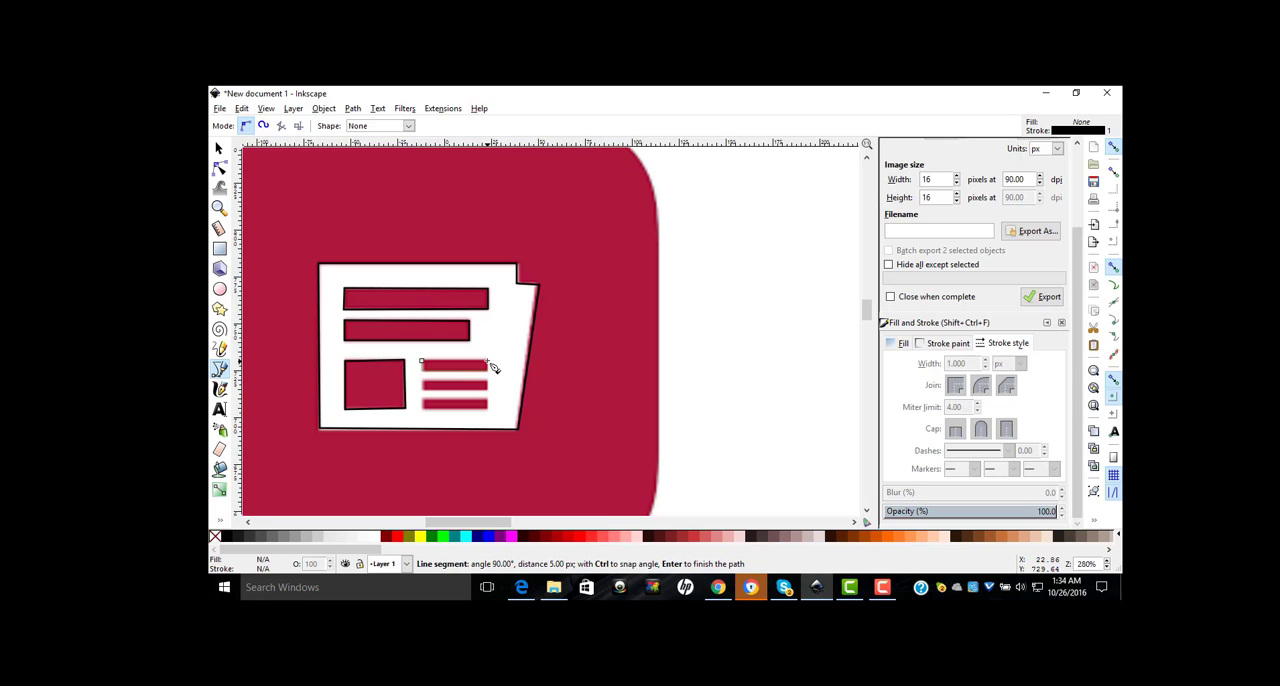
click(422, 362)
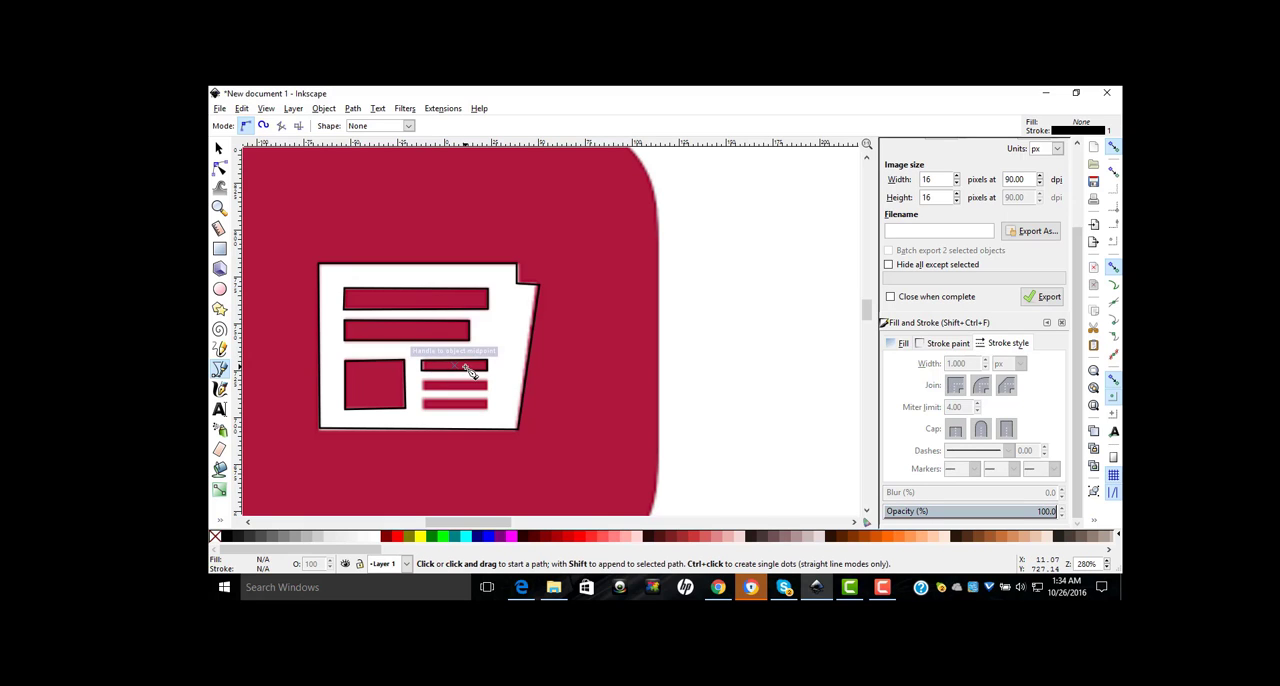
Step: Duplicate the thin text-line bar twice and place the copies over the two text lines below it
click(219, 148)
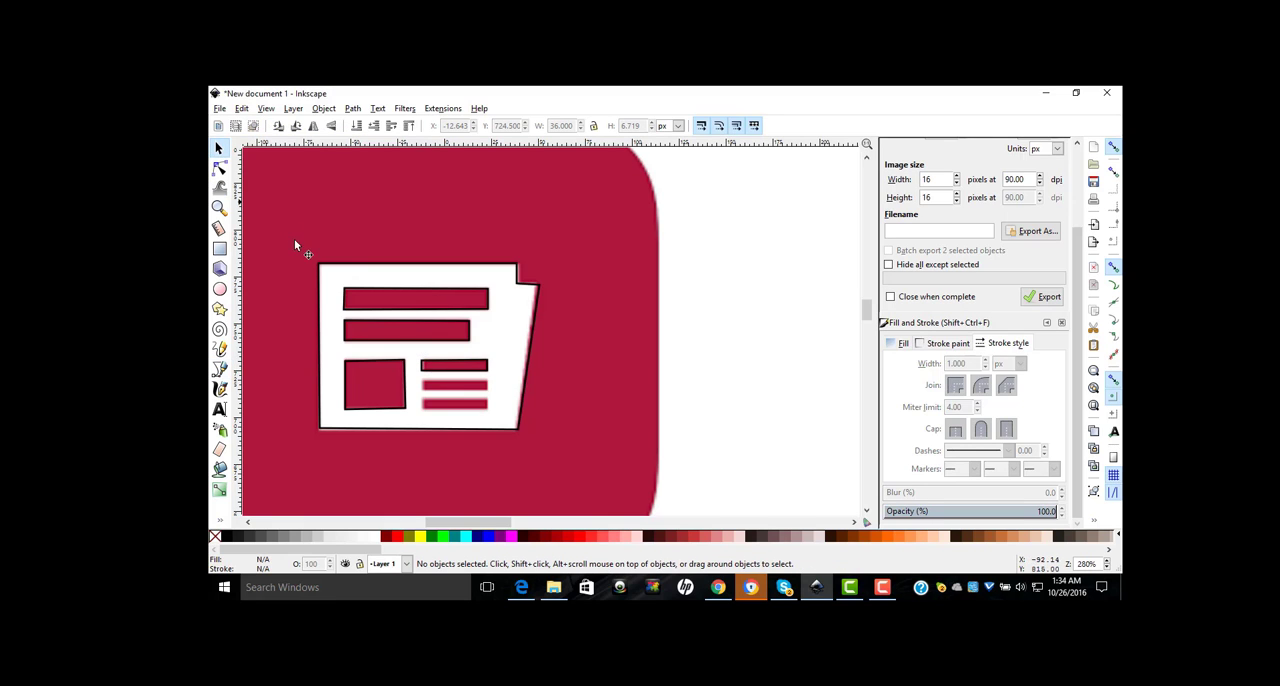
click(462, 368)
right_click(462, 368)
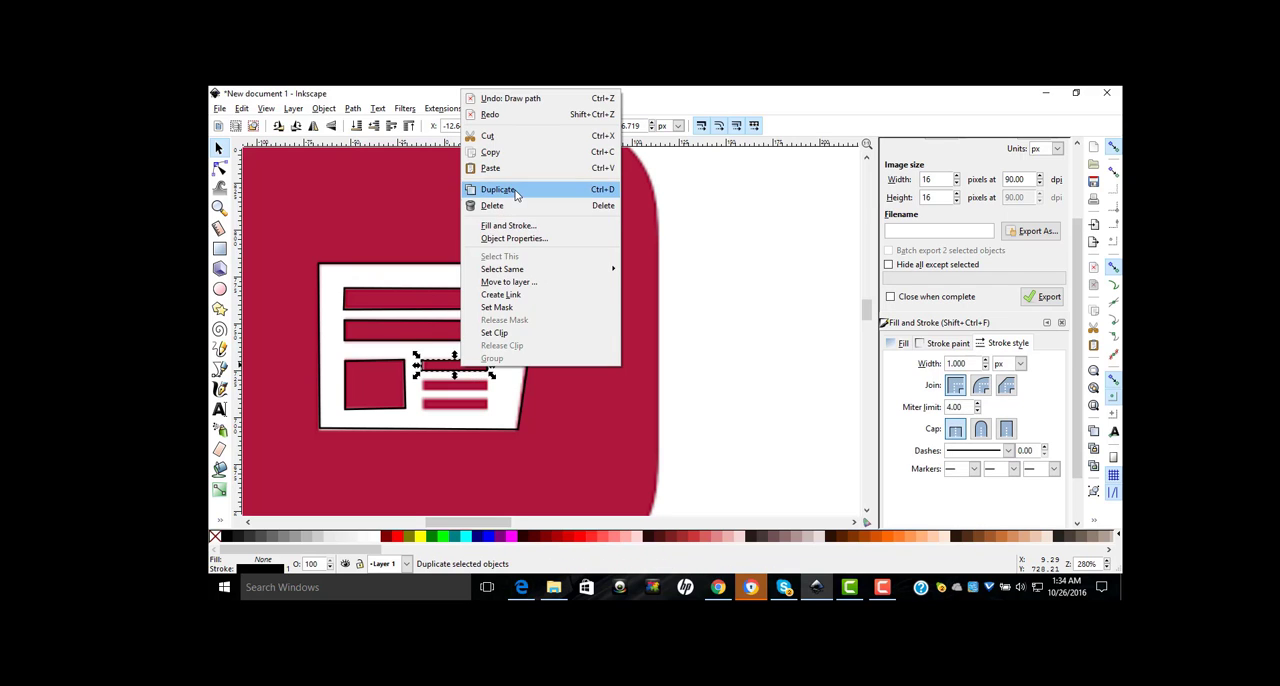
click(512, 190)
drag(474, 372, 476, 392)
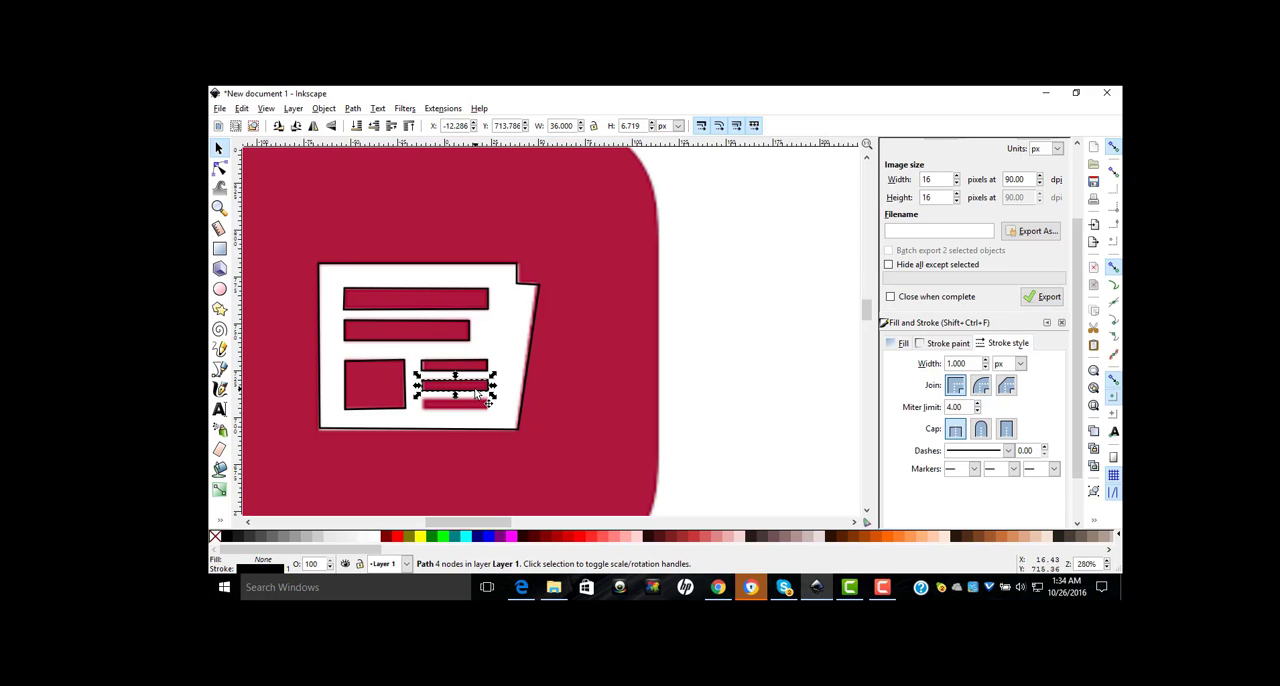
right_click(475, 390)
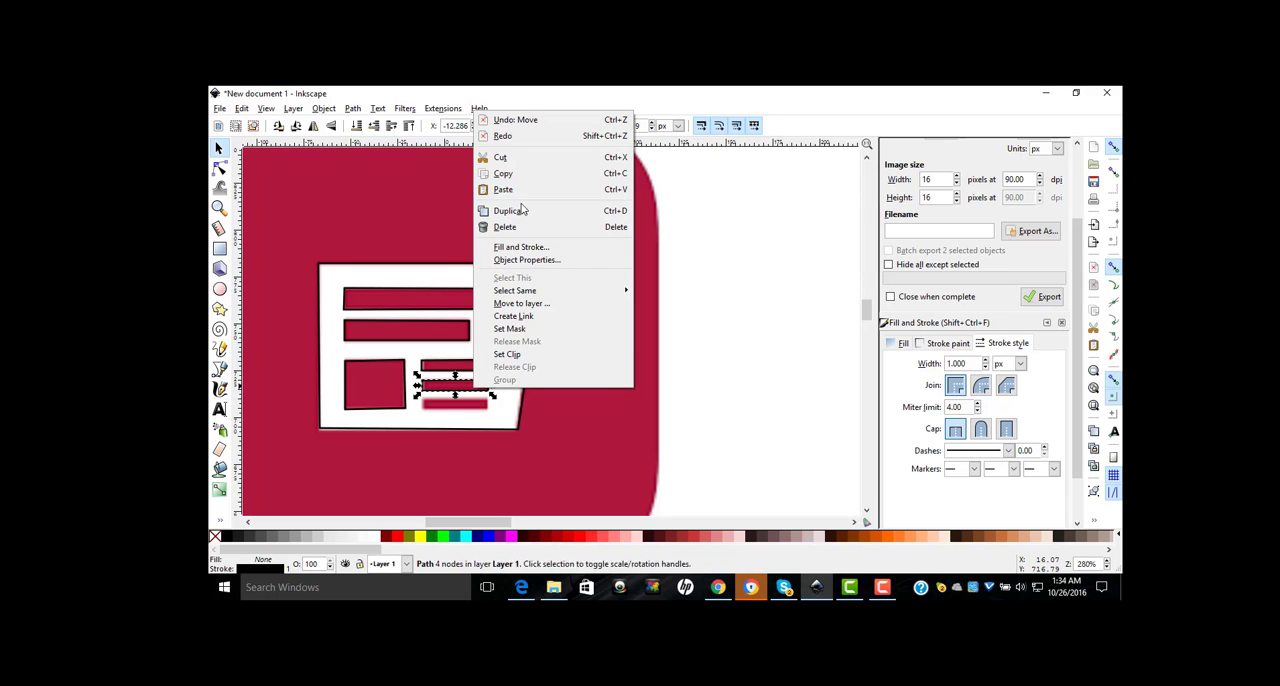
click(521, 210)
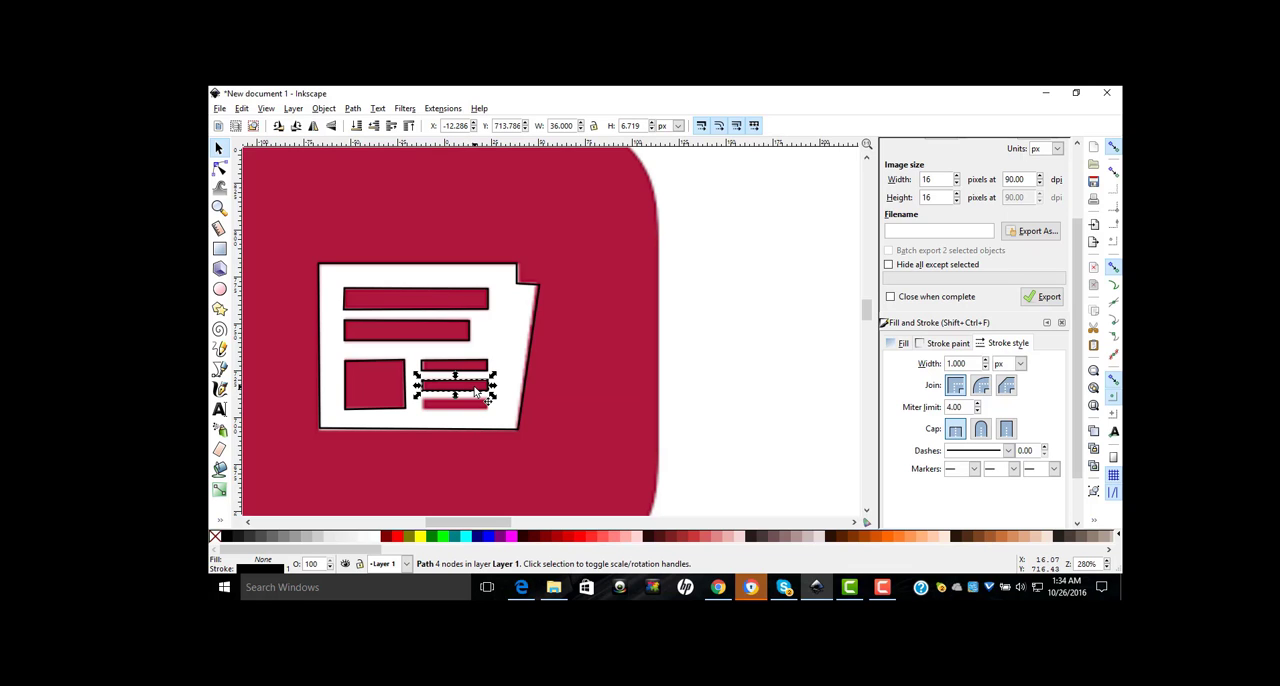
drag(476, 392, 474, 410)
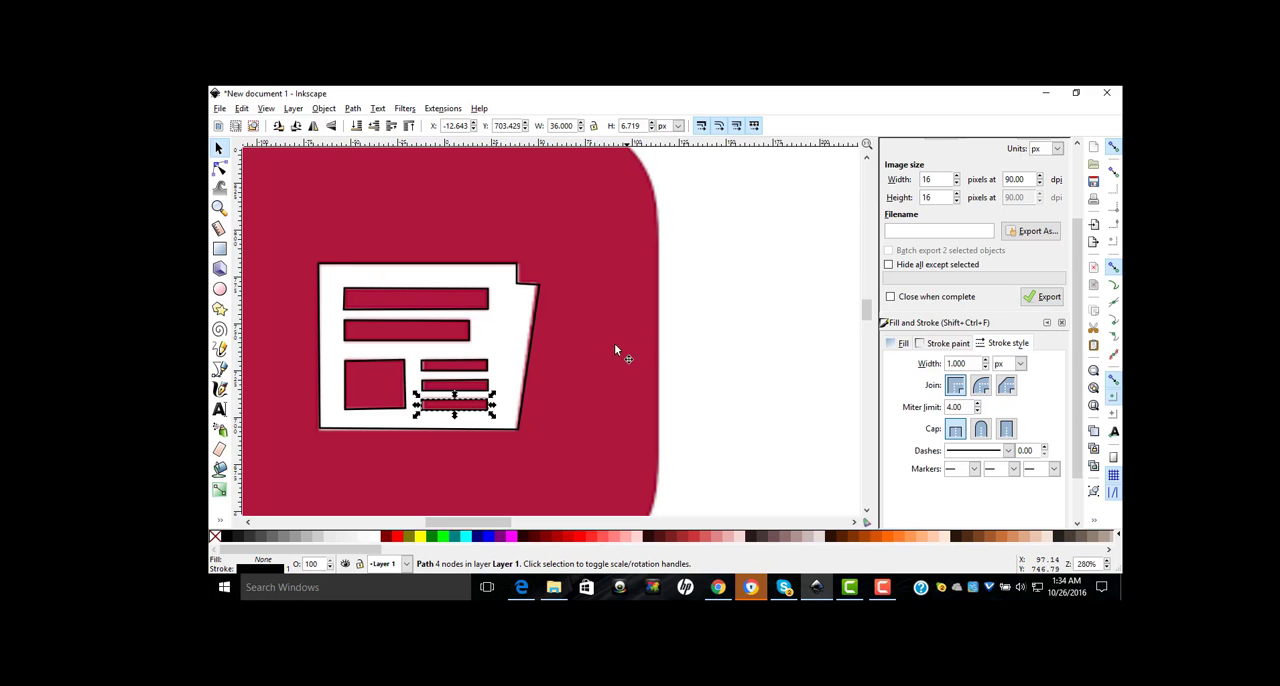
Step: Move the red newspaper image off the traced outlines to the empty canvas left of the page, and deselect it
click(575, 382)
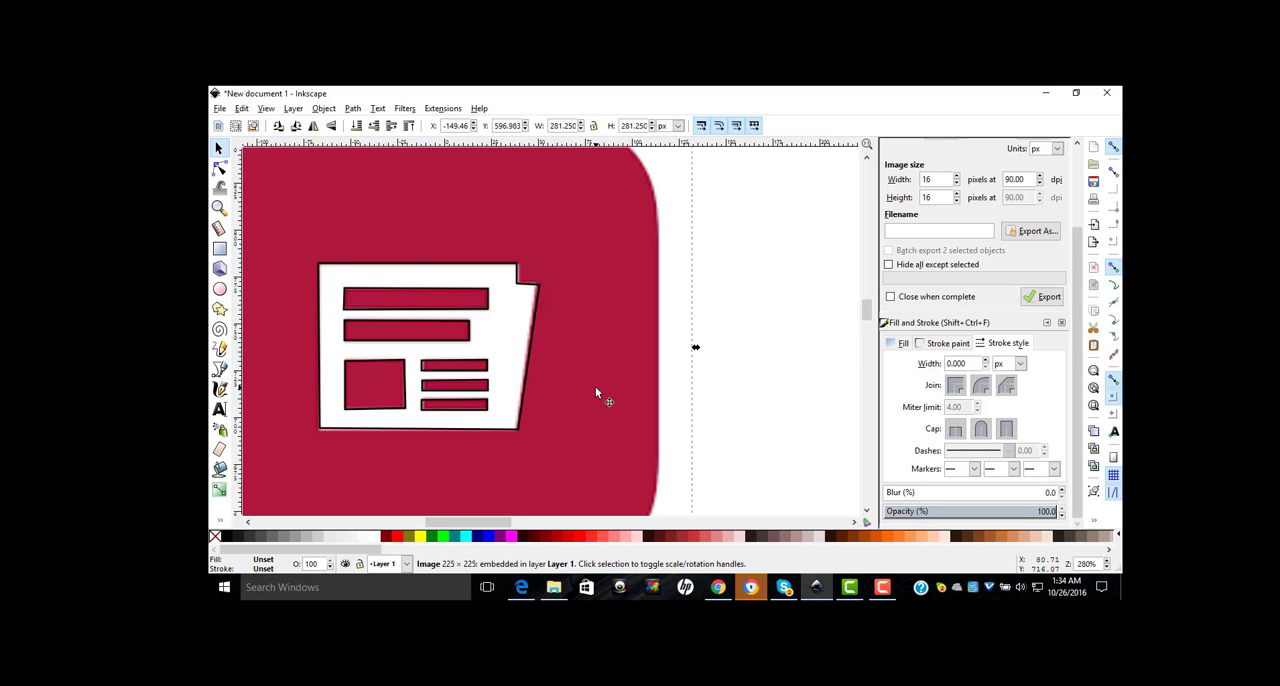
key(minus)
key(minus)
key(minus)
key(minus)
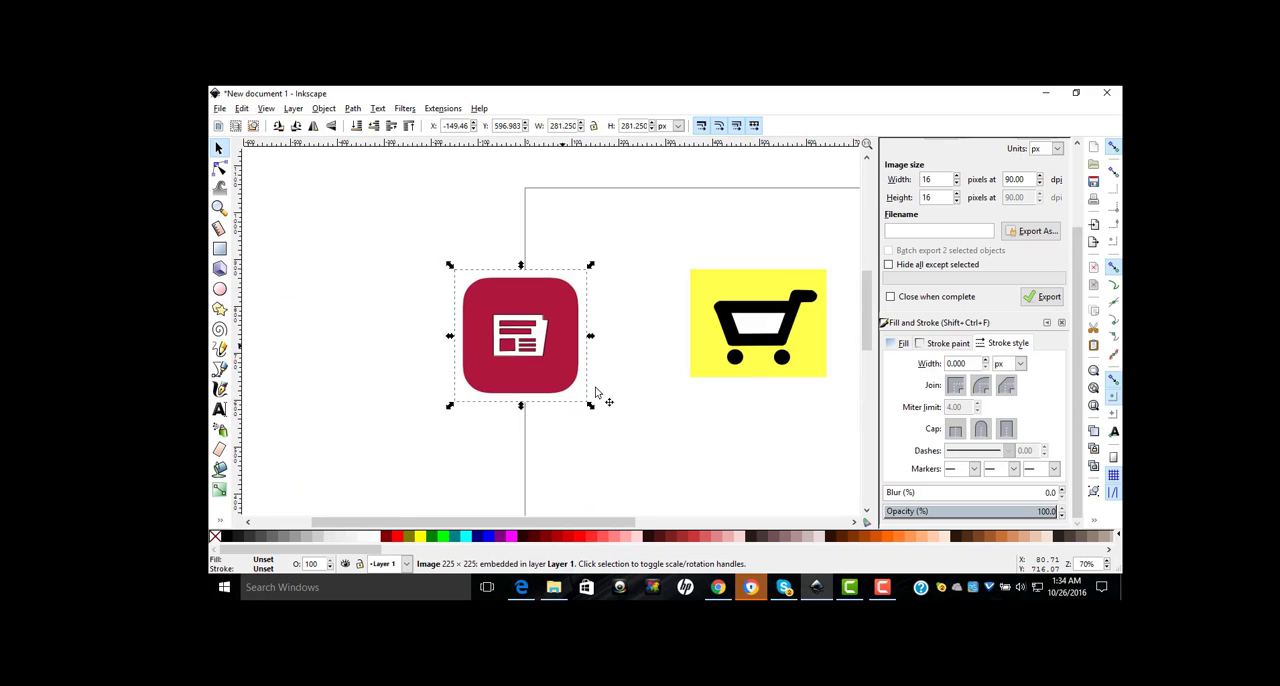
click(645, 288)
click(568, 295)
drag(568, 295, 353, 244)
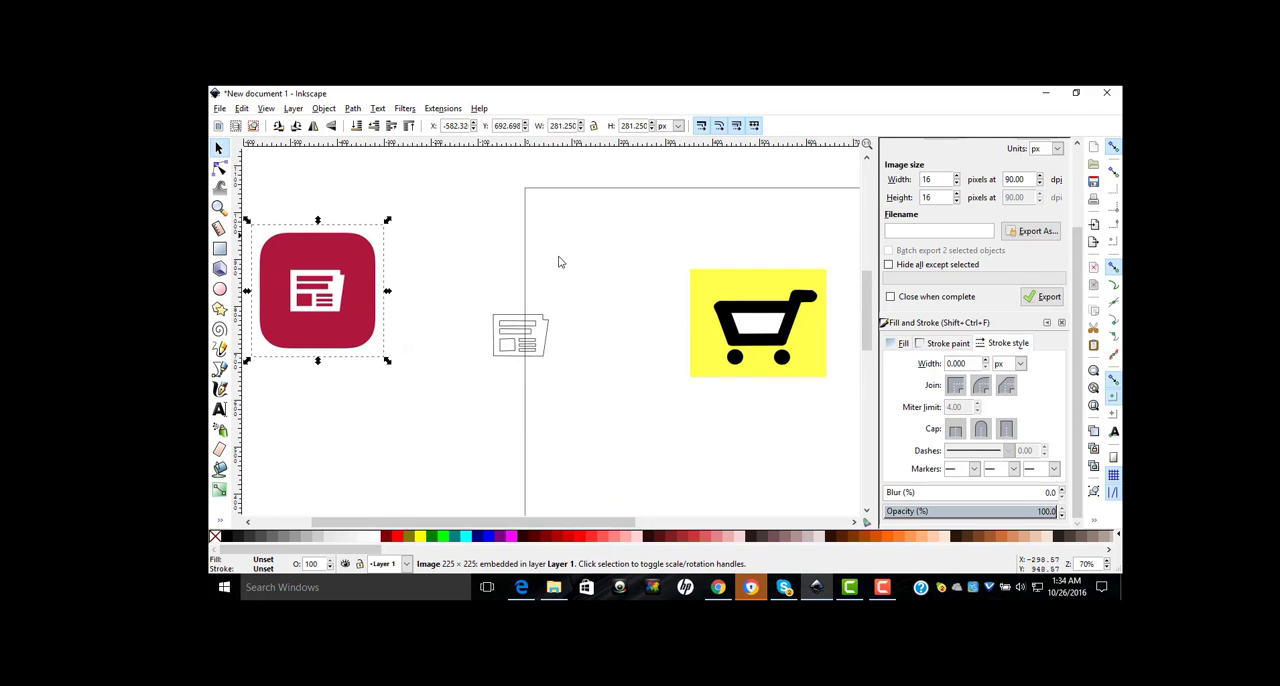
click(553, 296)
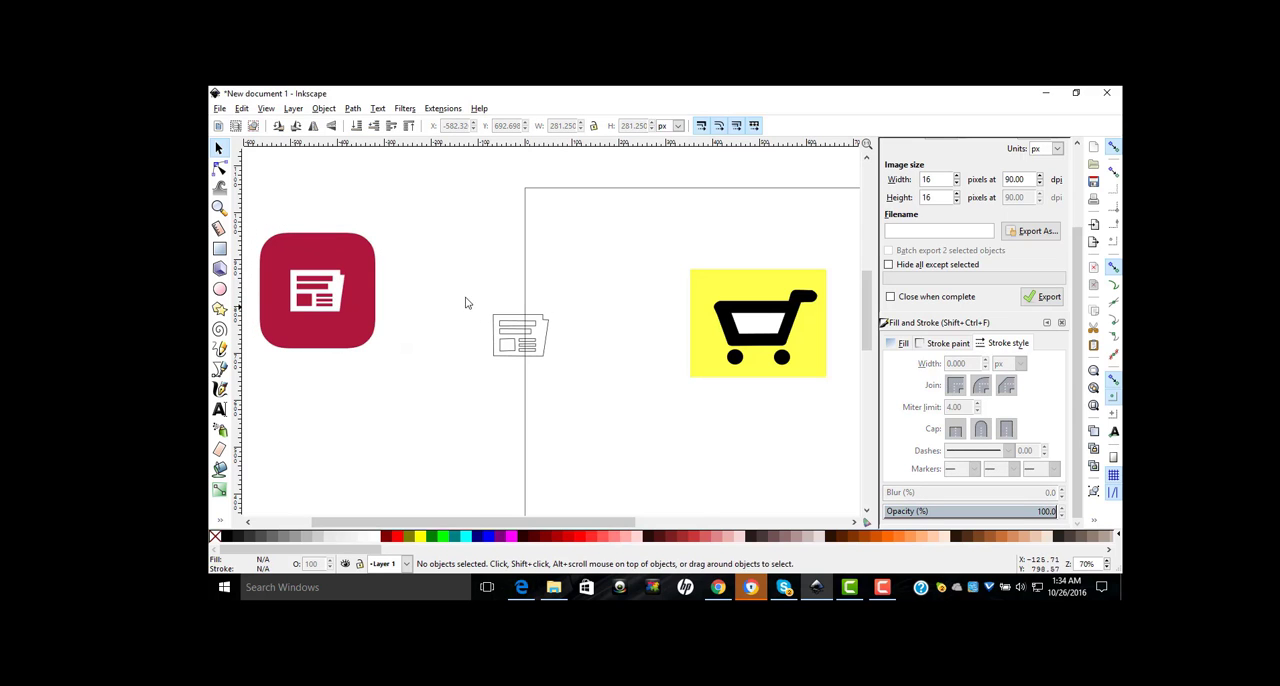
Step: Fill the newspaper's two headline bars with black
mouse_move(480, 285)
mouse_down()
mouse_move(493, 319)
mouse_move(480, 289)
mouse_up()
key(plus)
key(plus)
key(plus)
key(plus)
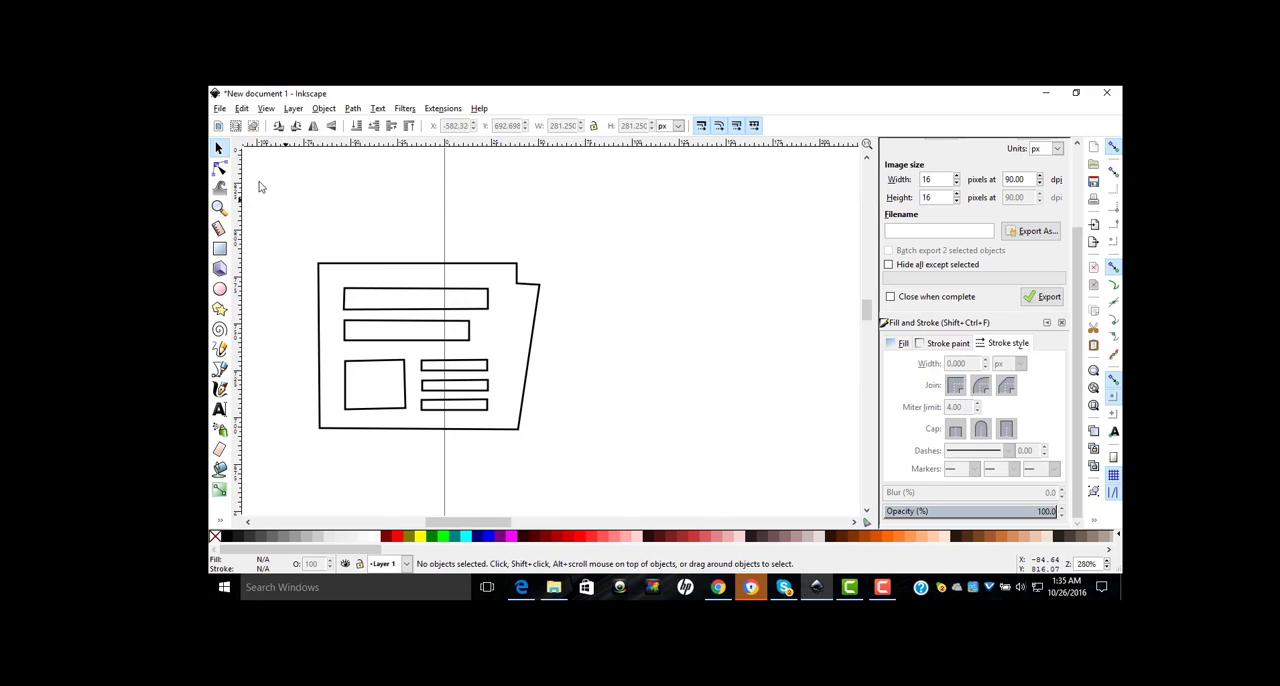
click(428, 314)
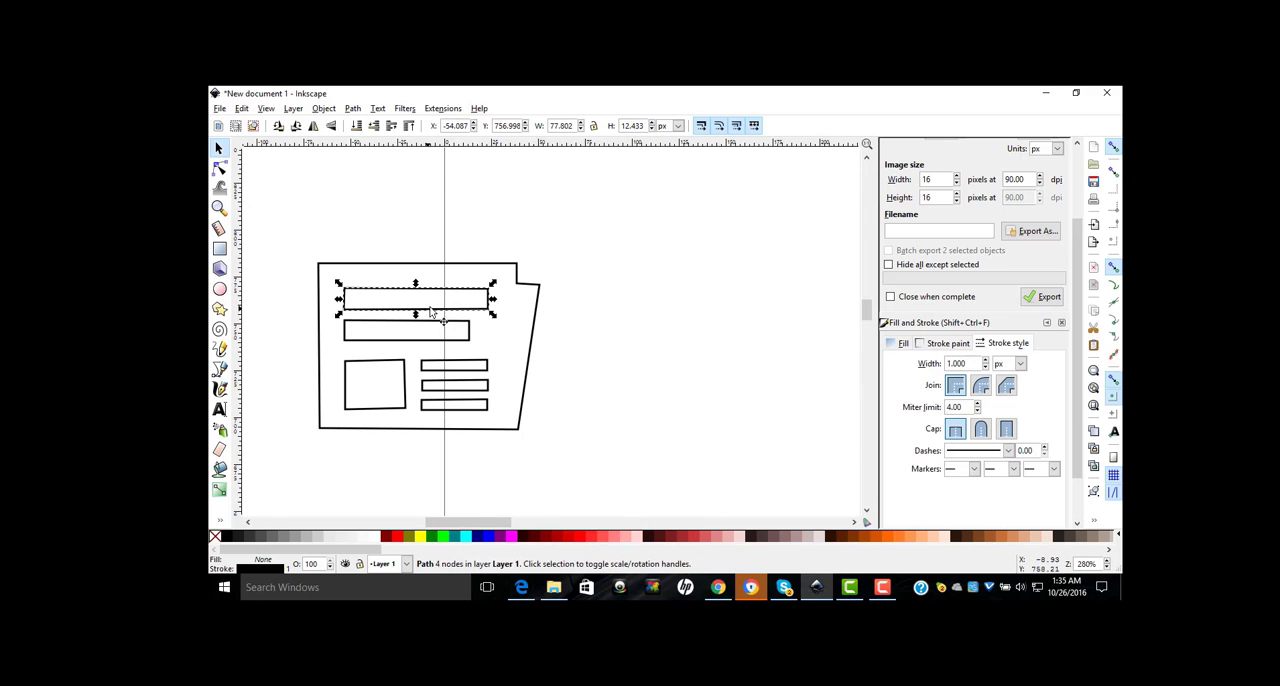
click(224, 538)
key(Escape)
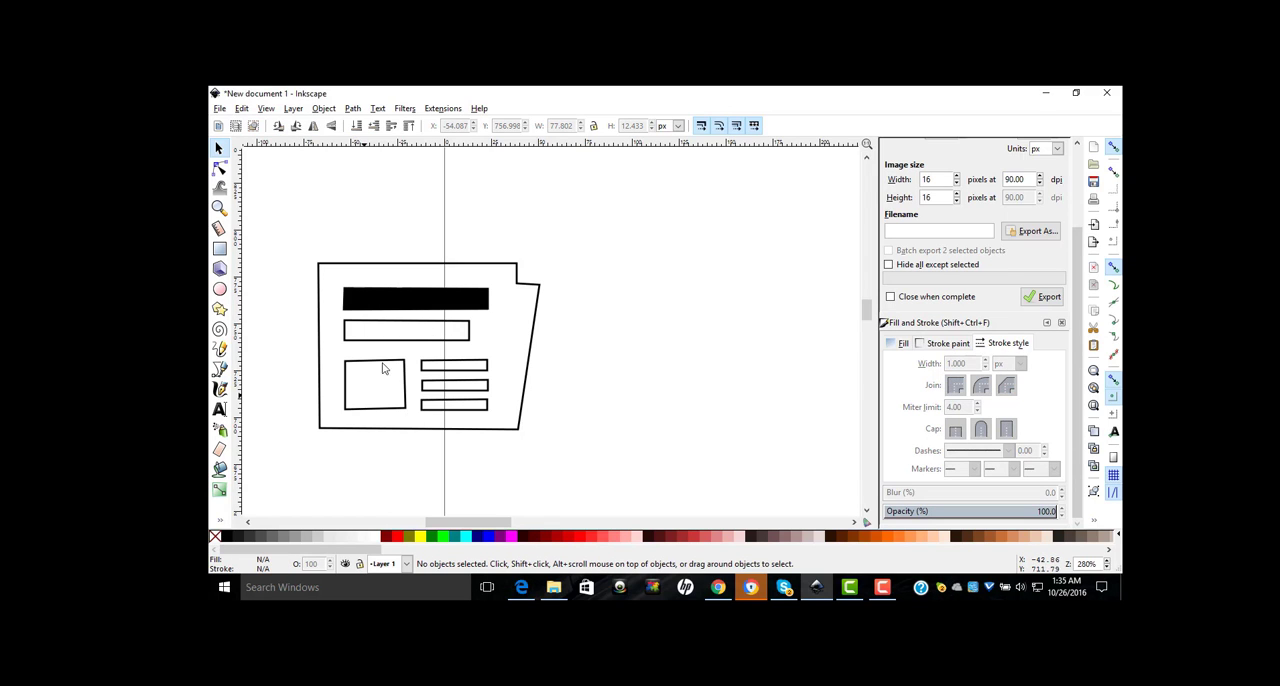
click(397, 340)
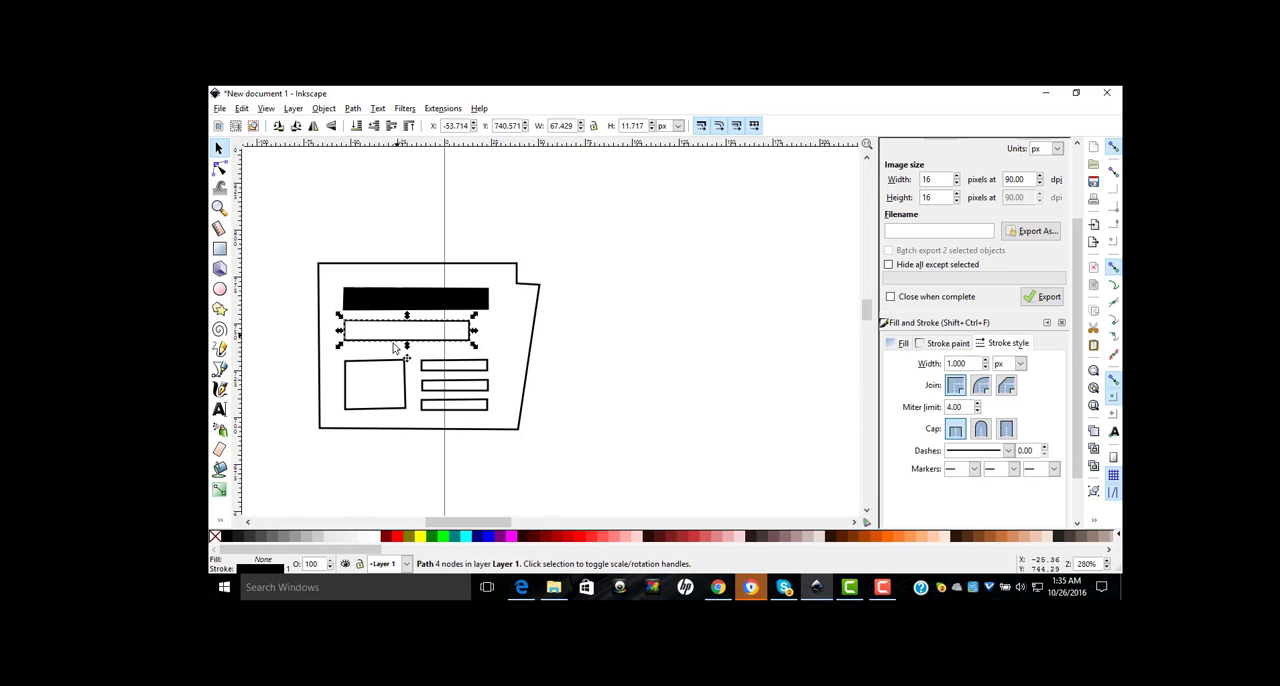
click(225, 539)
key(Escape)
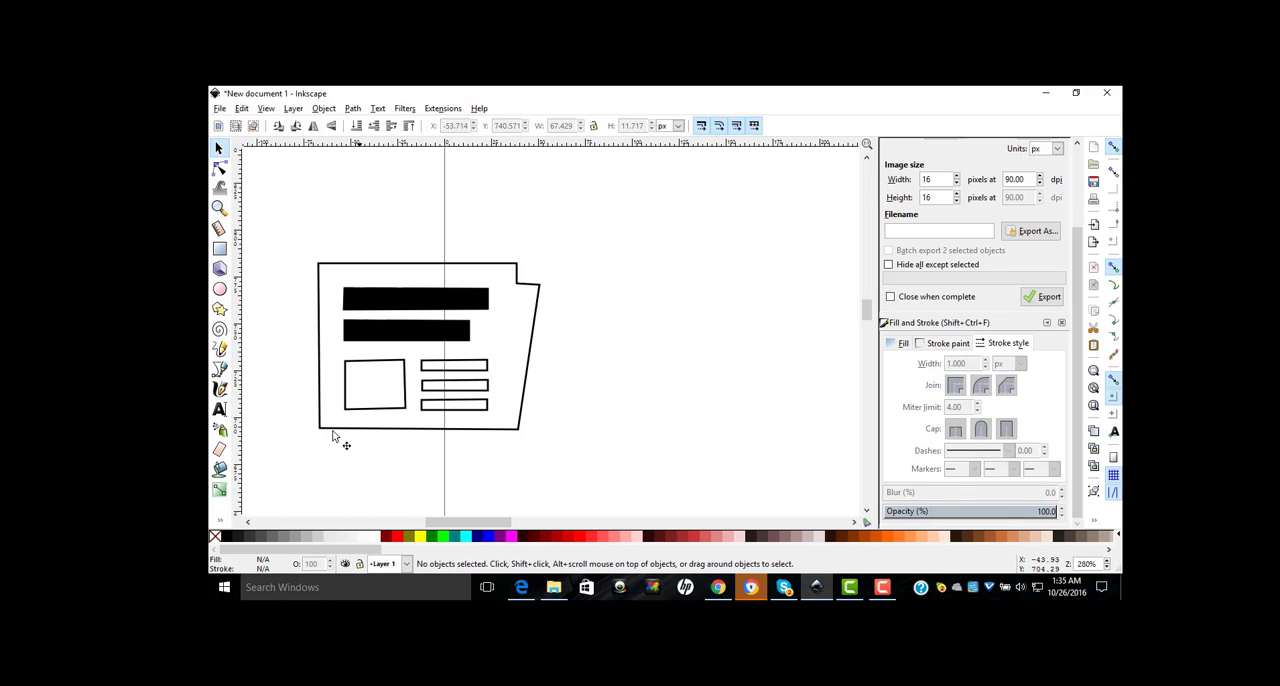
Step: Fill the newspaper's square picture block with black
click(402, 384)
key(n)
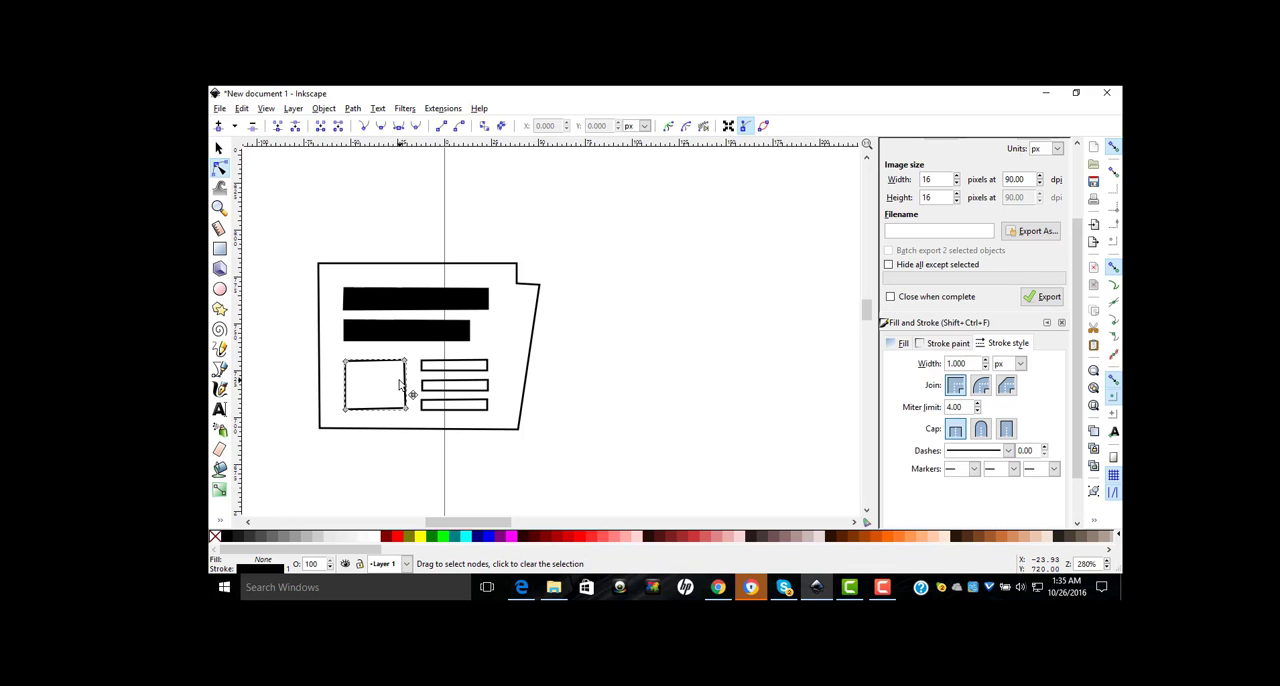
click(219, 148)
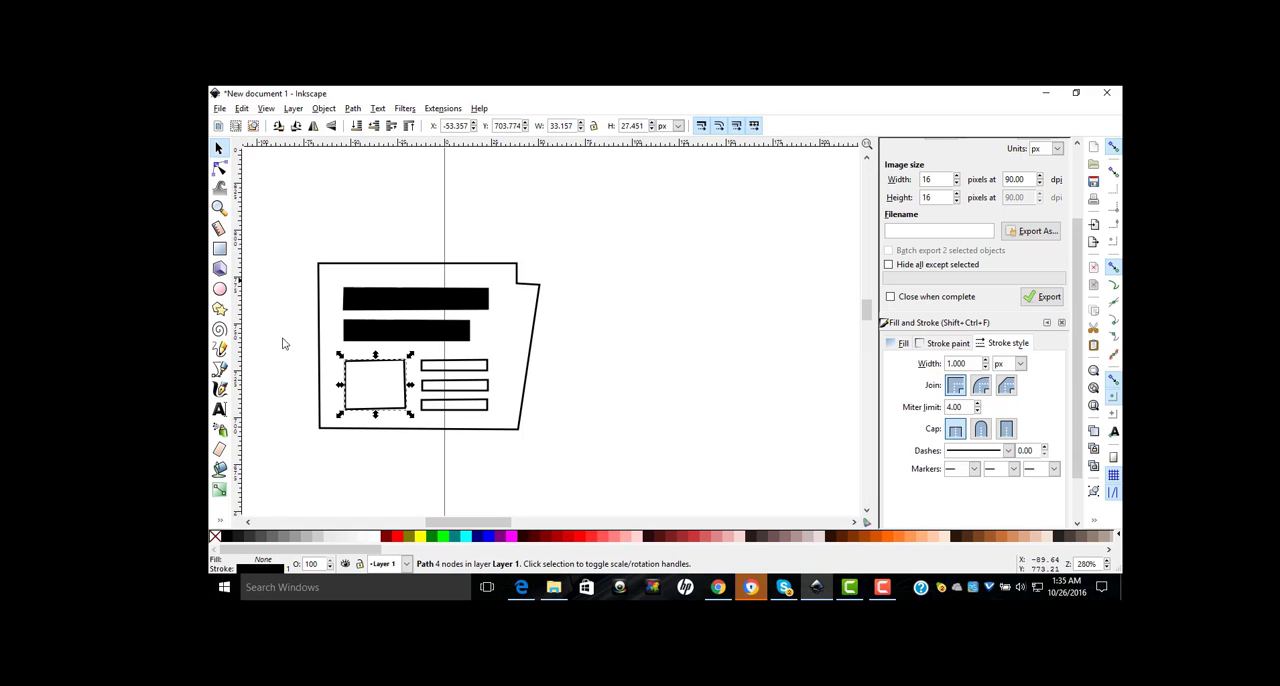
click(227, 536)
Step: Fill the three thin text-line bars beside the square block with black
click(465, 371)
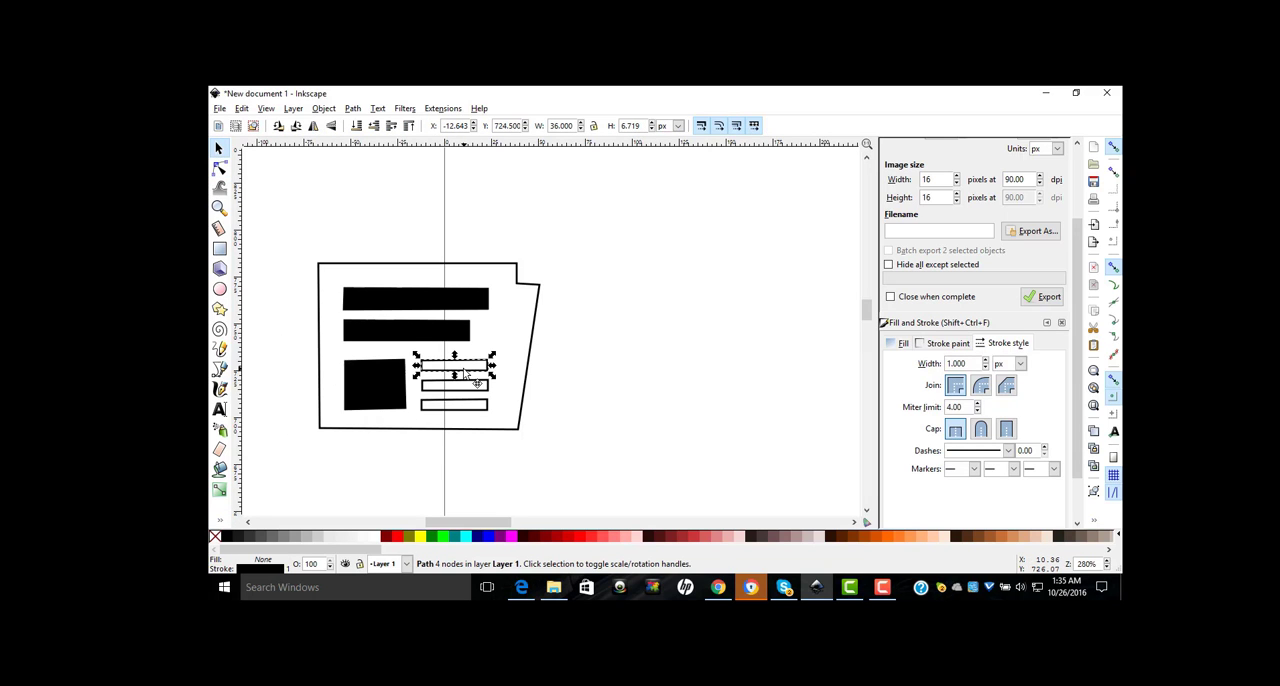
click(227, 537)
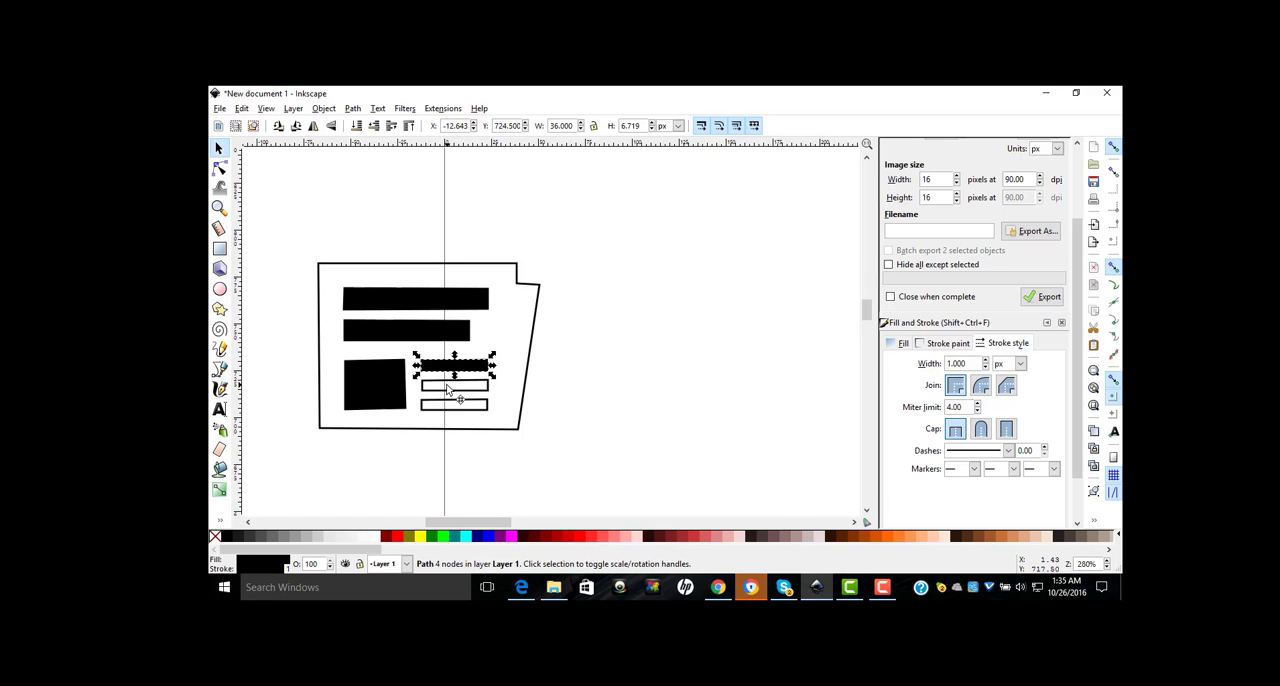
click(447, 390)
click(225, 536)
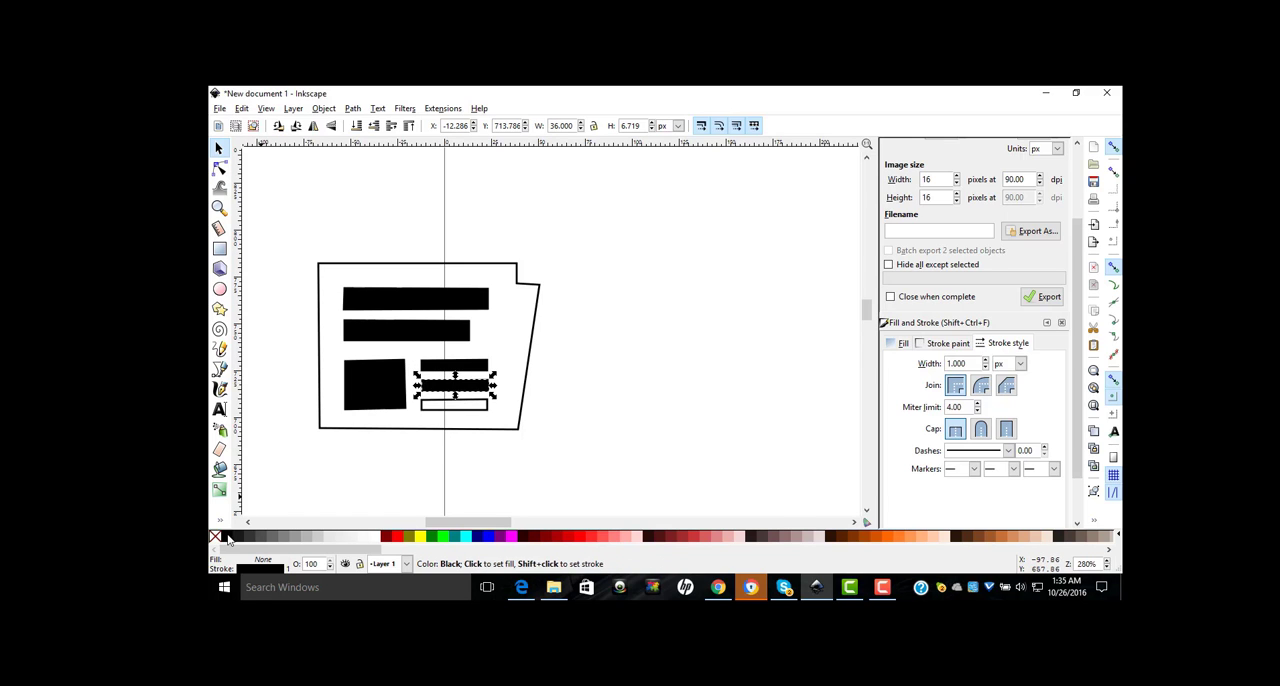
click(466, 408)
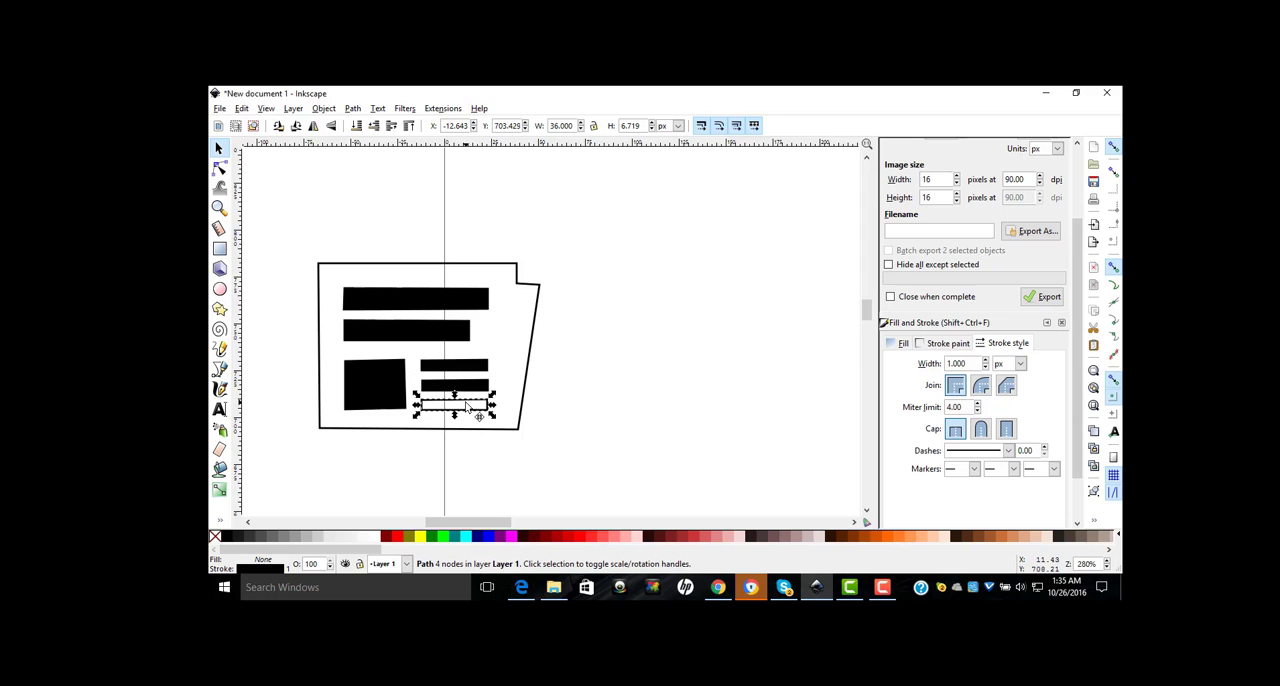
click(224, 541)
Step: Group the seven traced newspaper parts into one object, move it fully off the page's left edge and deselect it
click(518, 429)
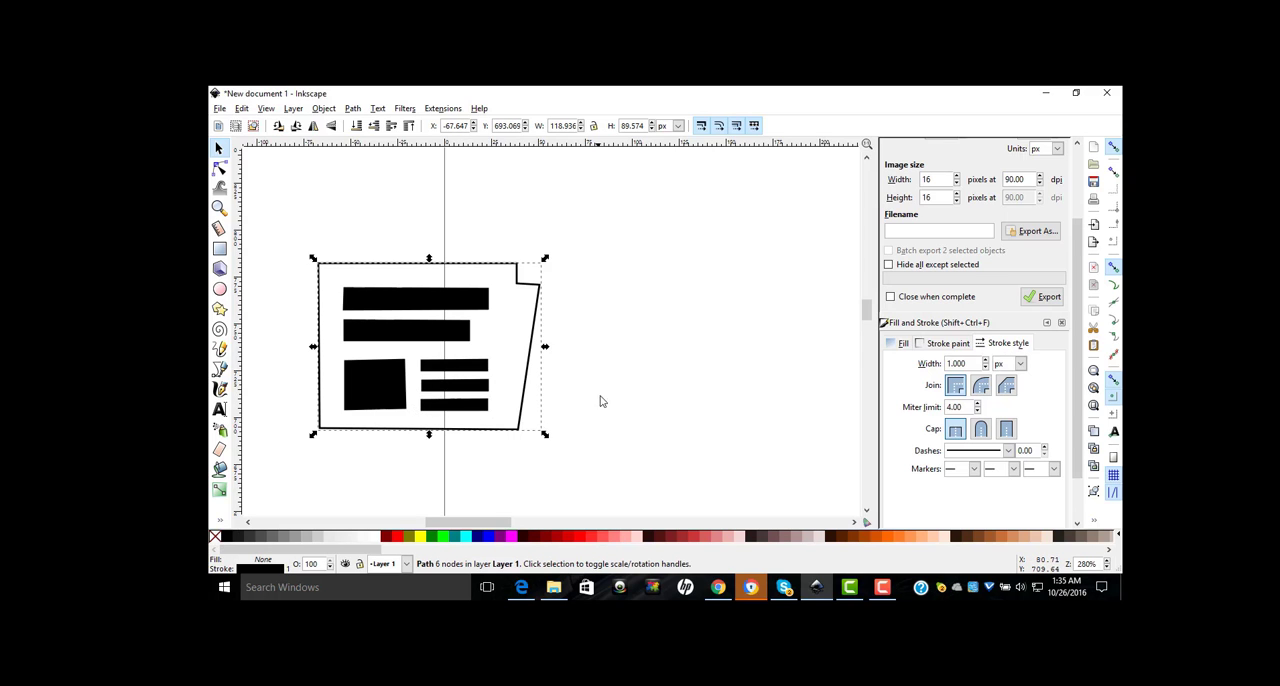
click(603, 378)
key(plus)
key(plus)
key(plus)
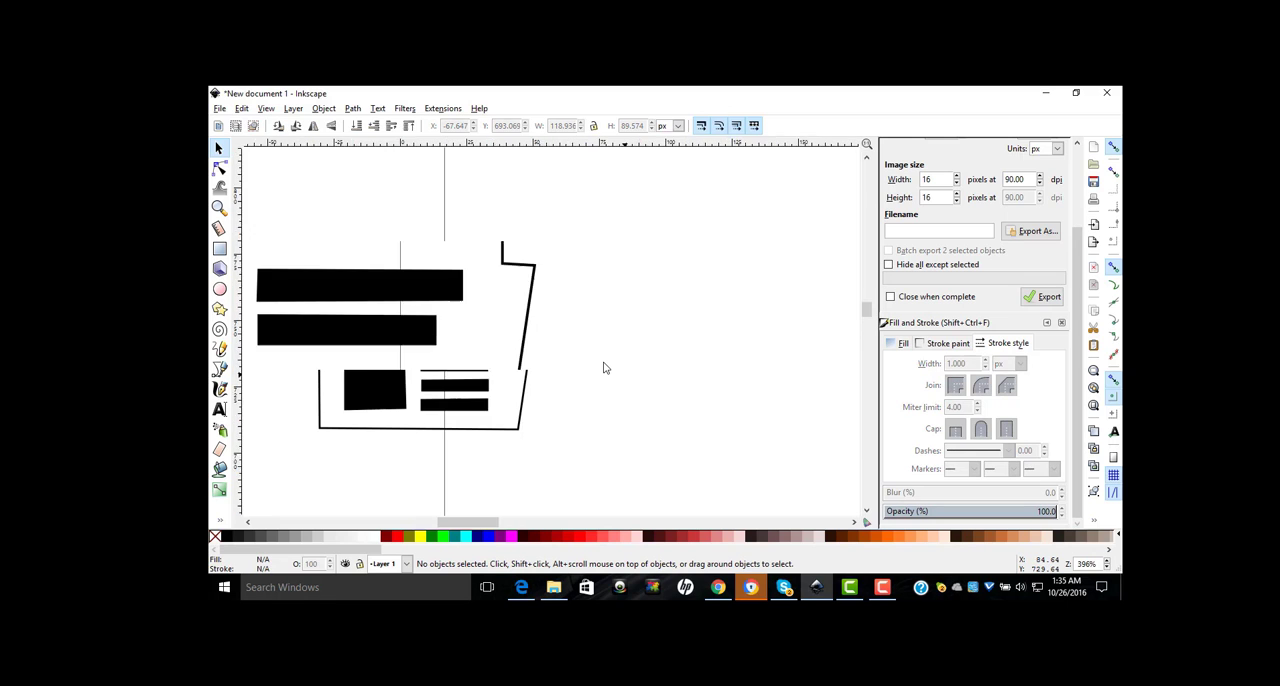
key(minus)
key(minus)
key(minus)
key(minus)
key(minus)
scroll(603, 368, down, 1)
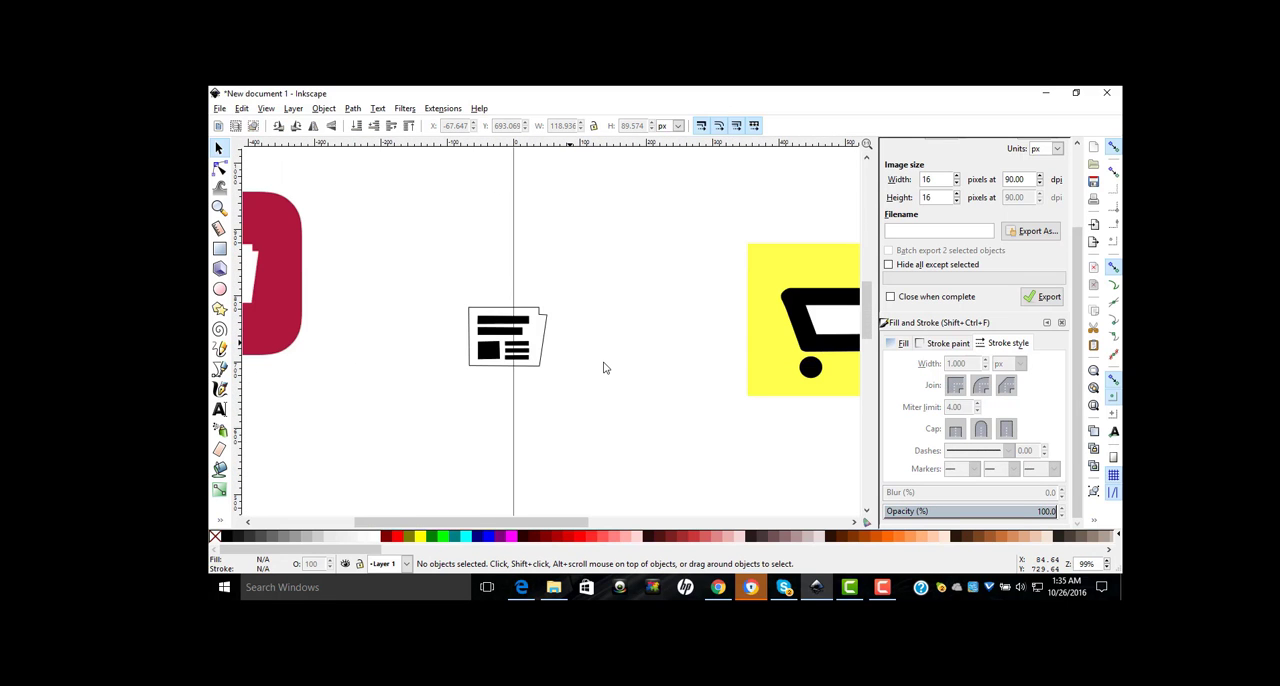
drag(450, 287, 592, 430)
click(320, 108)
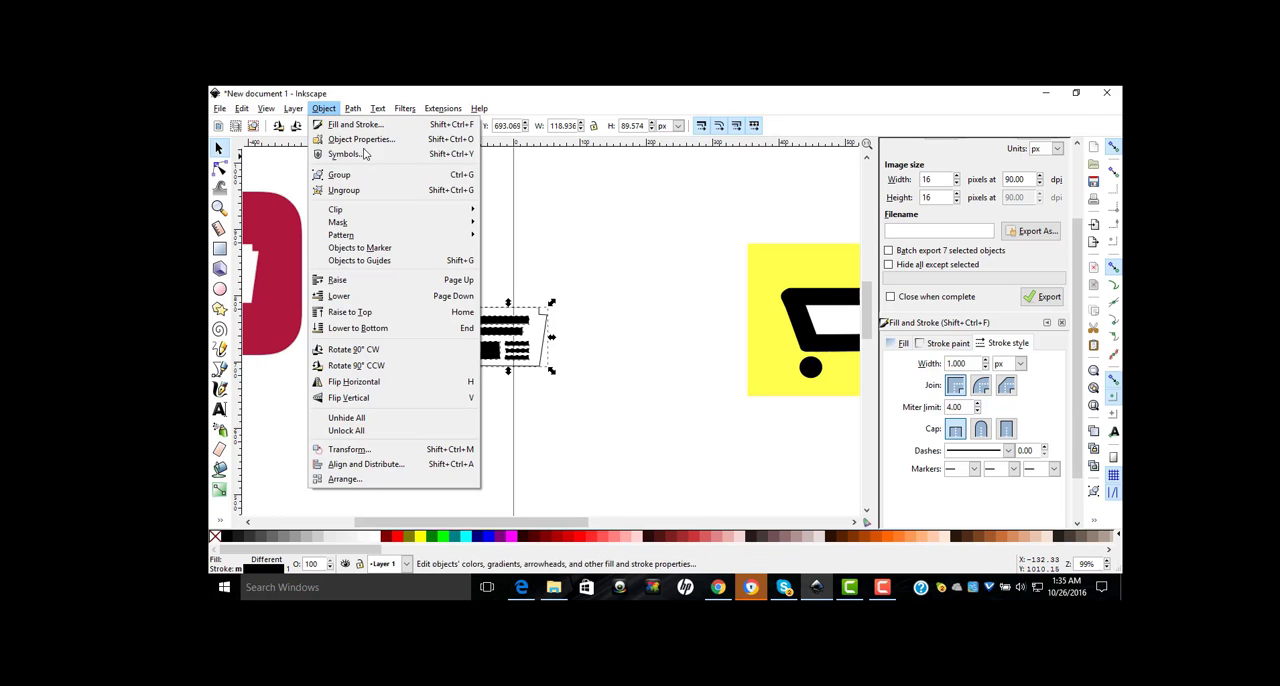
click(355, 178)
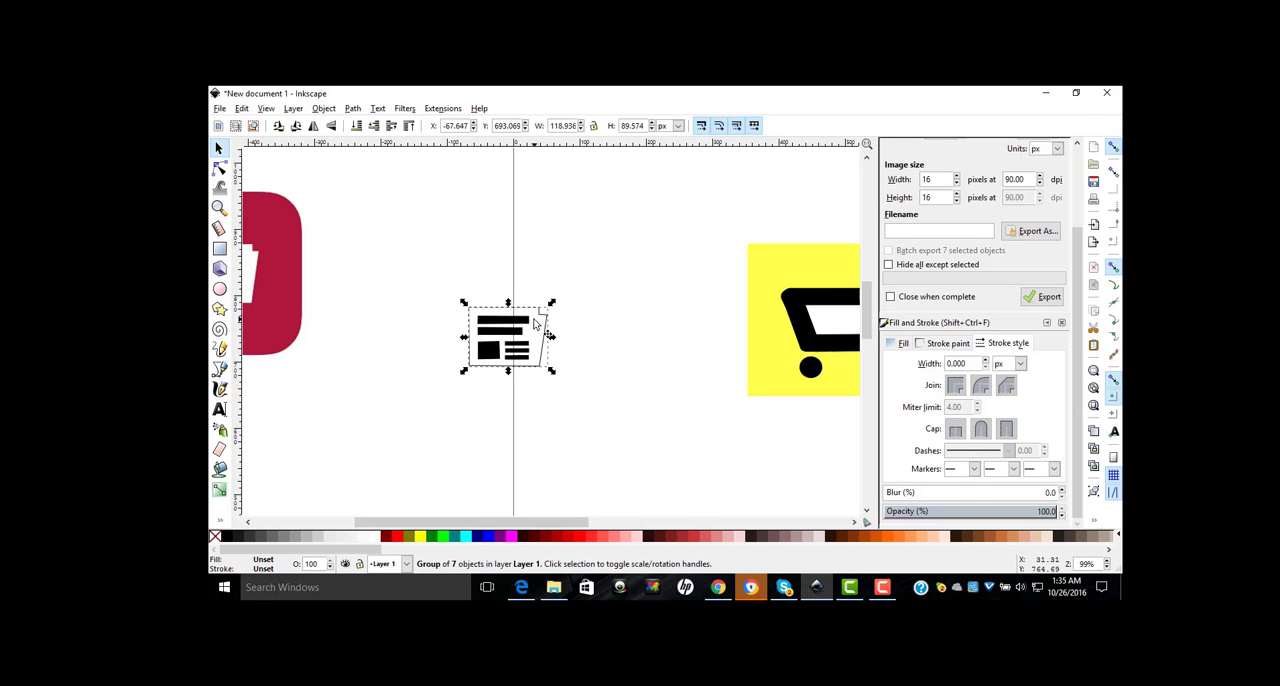
drag(535, 323, 480, 280)
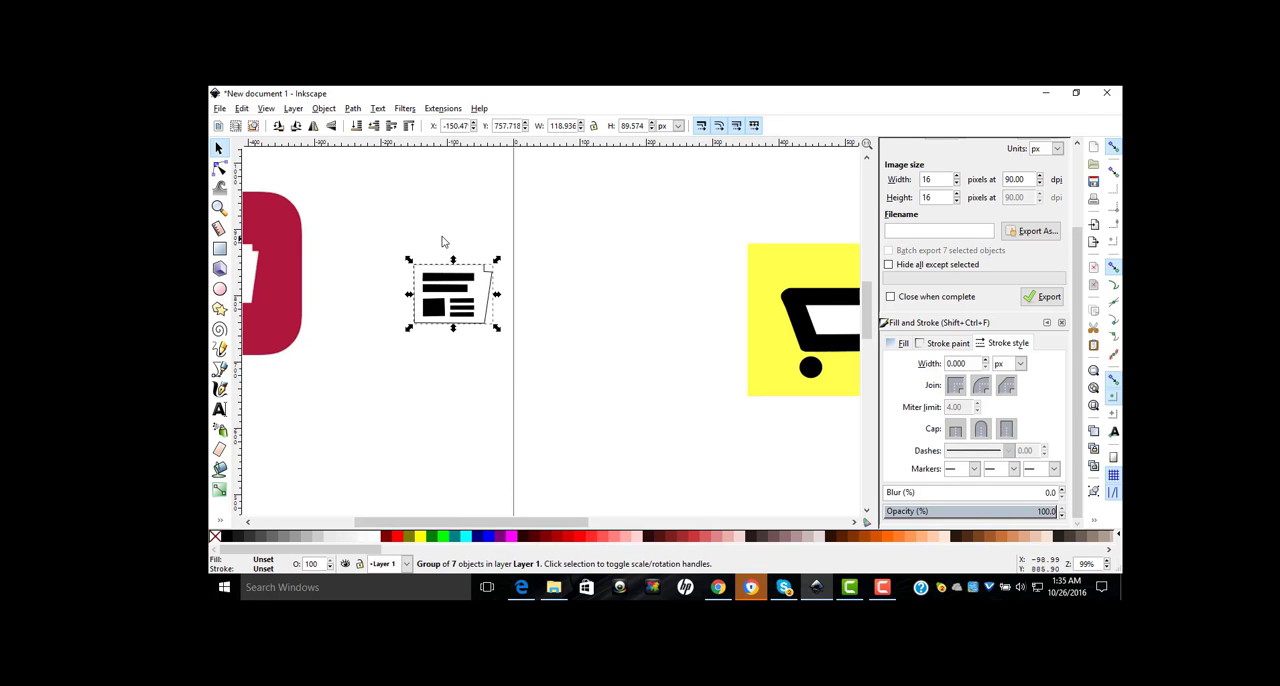
click(600, 240)
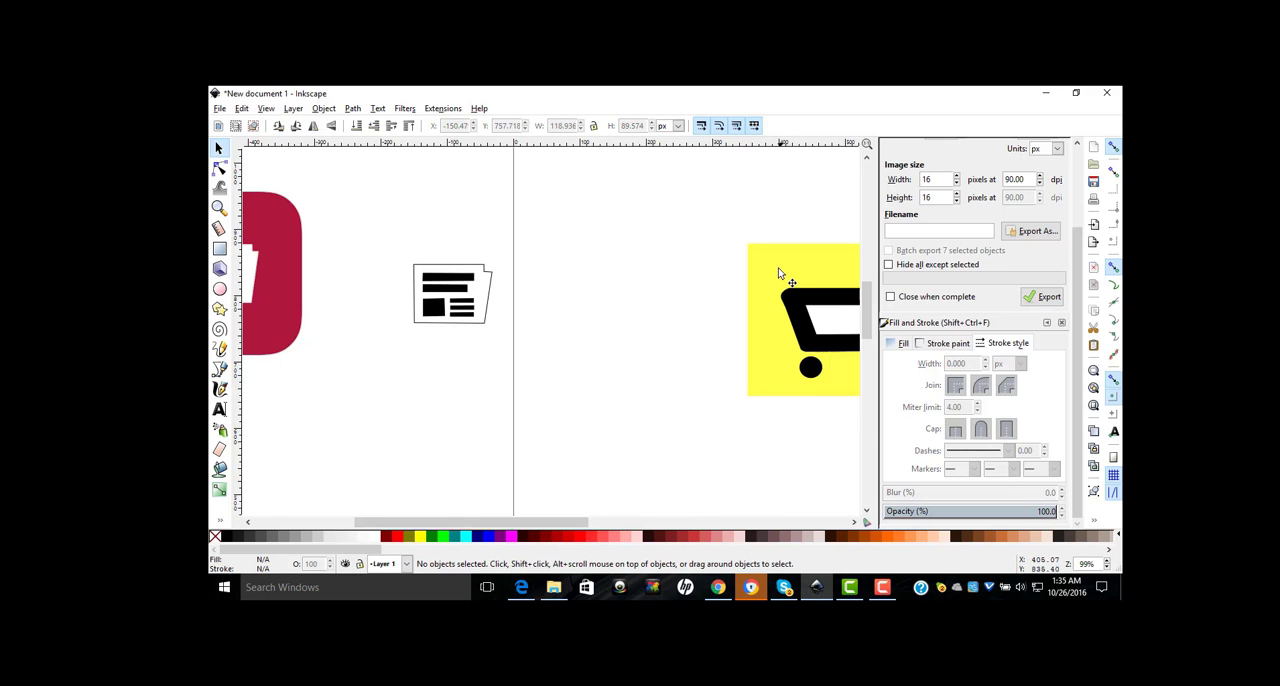
Step: Check the size of the yellow shopping cart group, and draw a rectangle about 313 px tall above the traced newspaper
click(777, 267)
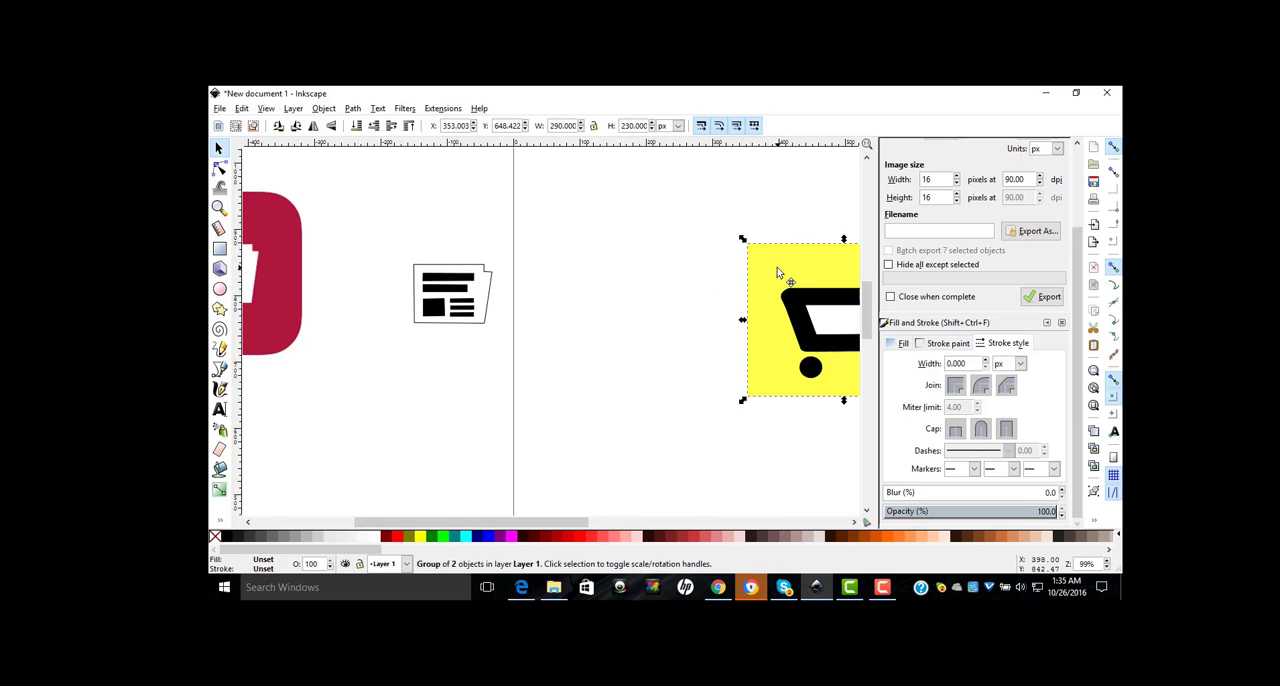
click(706, 267)
scroll(706, 267, up, 4)
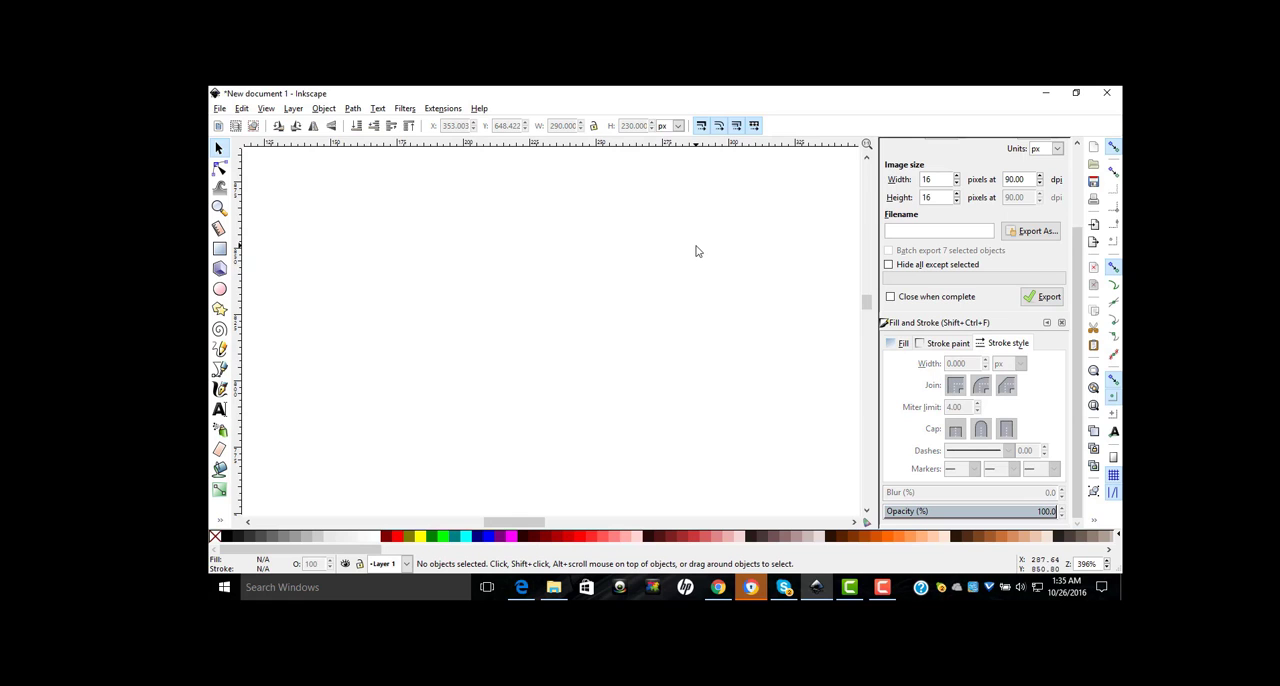
scroll(697, 251, down, 6)
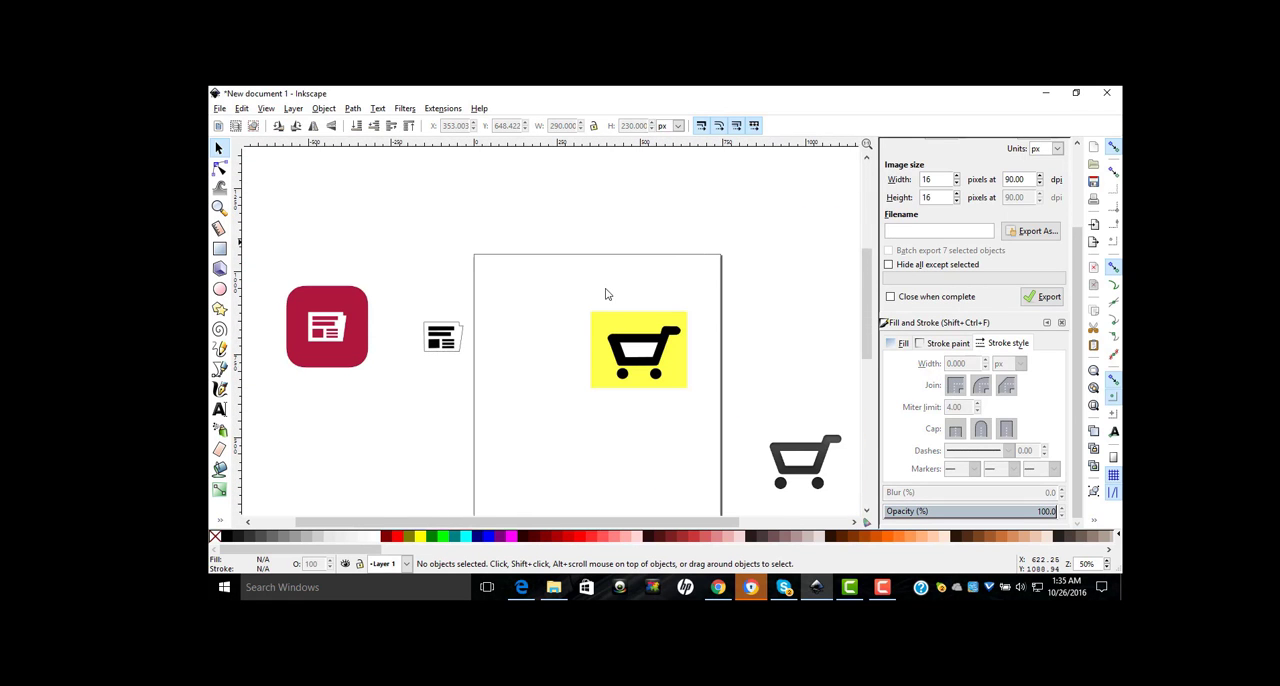
click(628, 338)
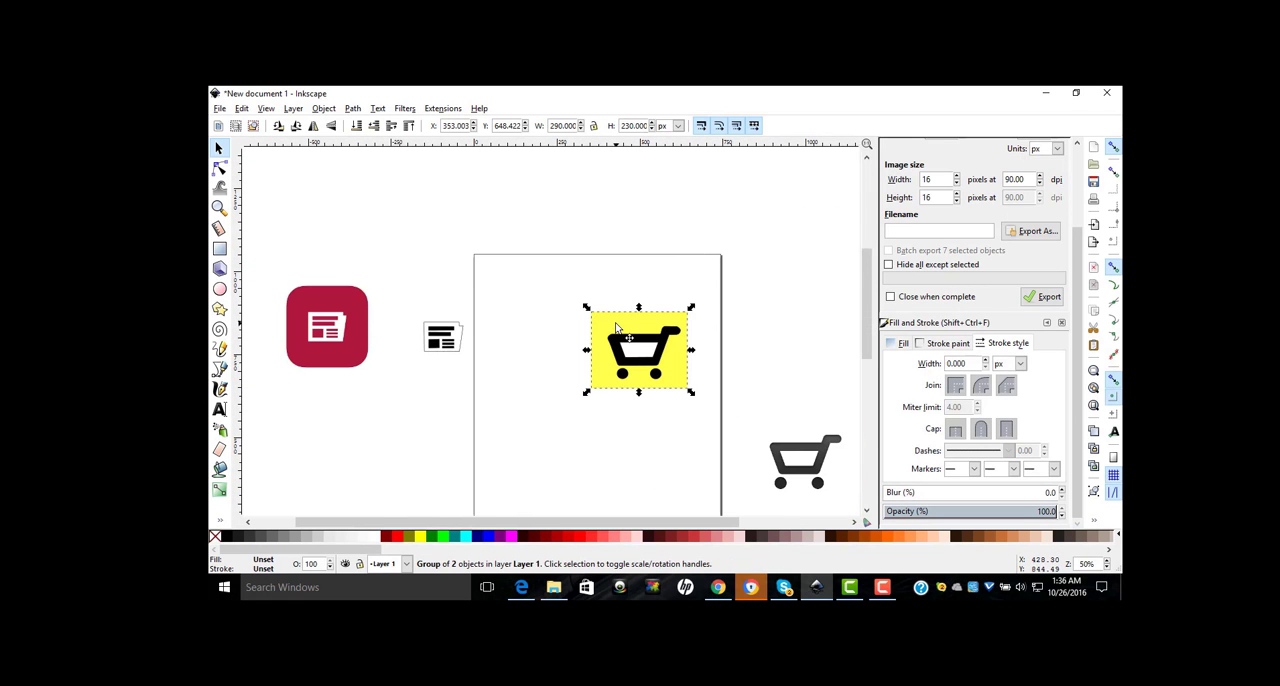
click(557, 282)
click(219, 248)
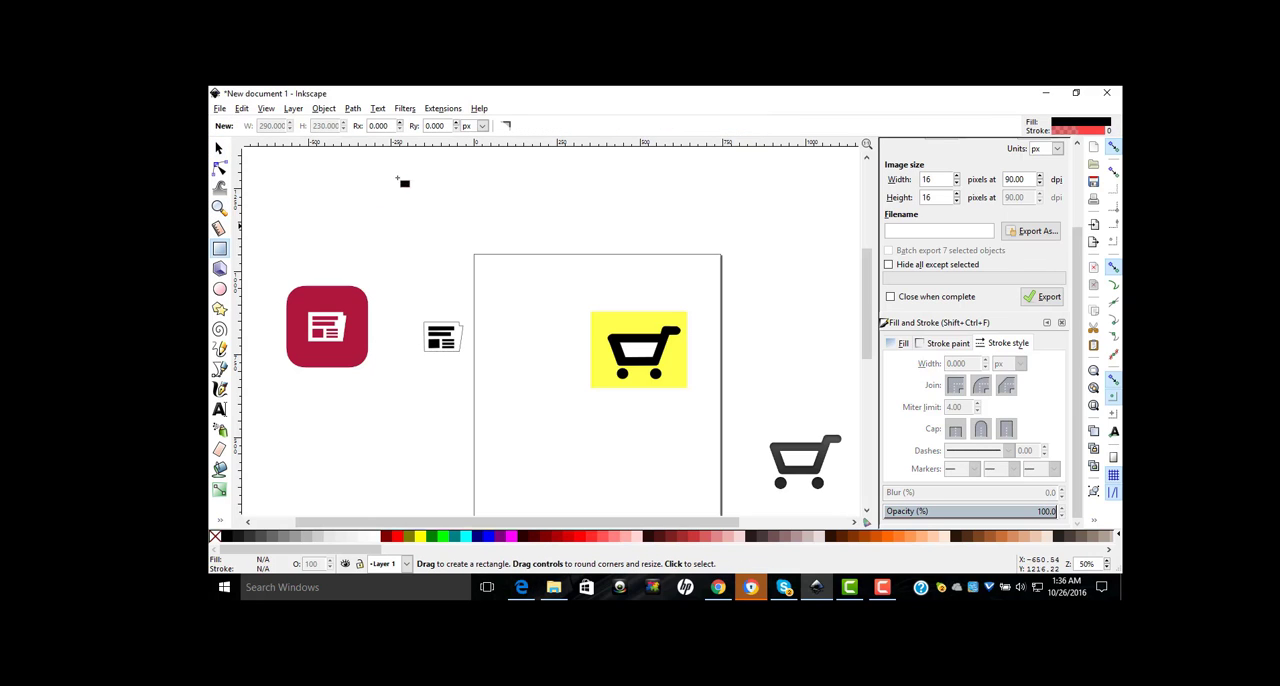
drag(437, 224, 520, 329)
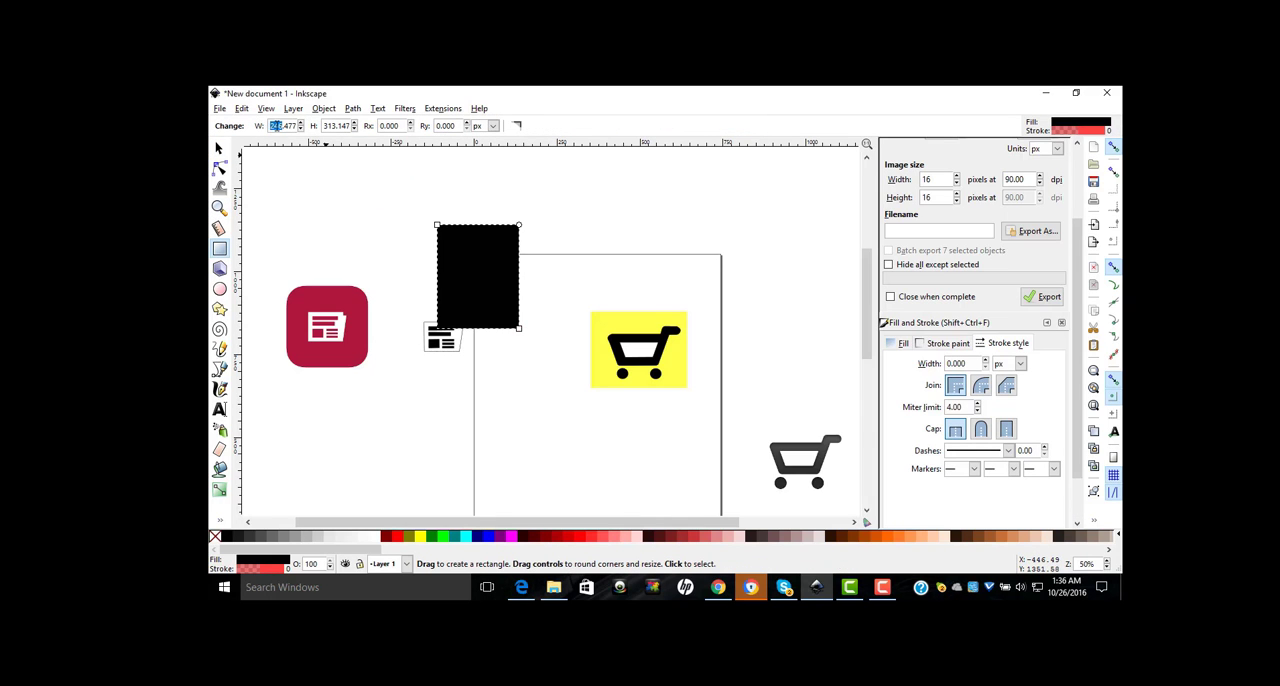
Step: Set the new rectangle's width to 290 px and its height to 230 px
text(290)
key(Tab)
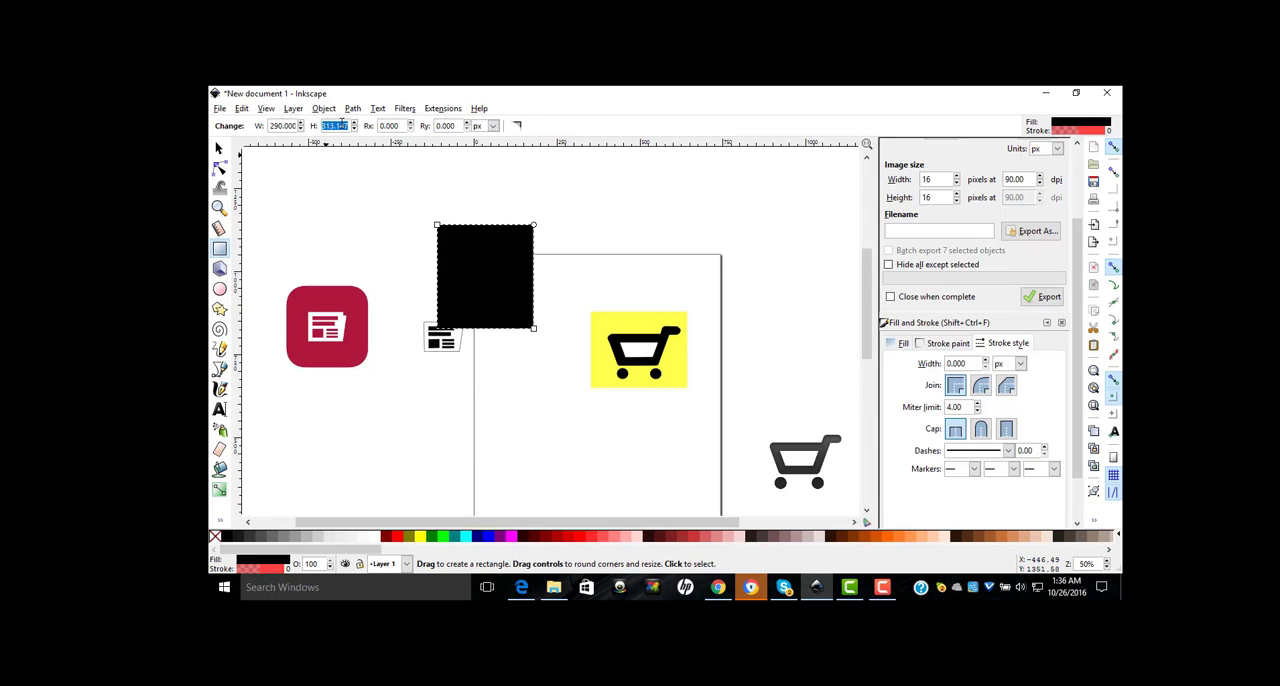
text(230)
key(Return)
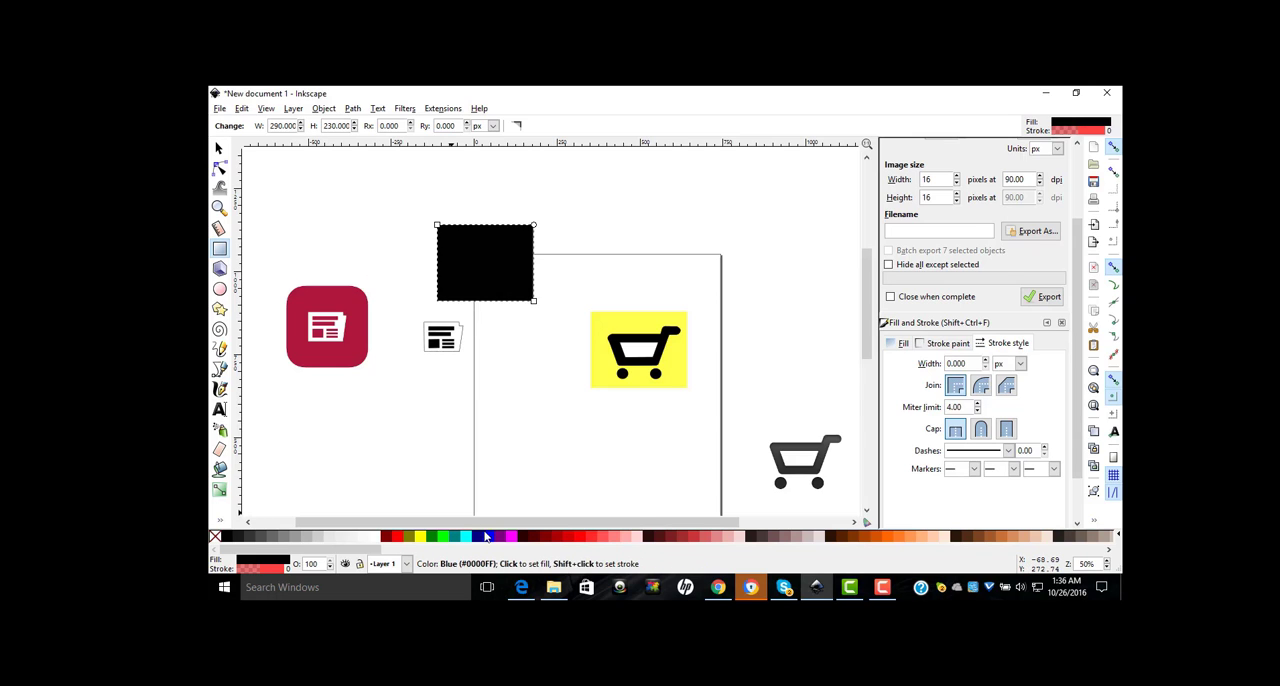
Step: Try navy as the rectangle's fill, and settle on blue (#0000FF)
click(481, 541)
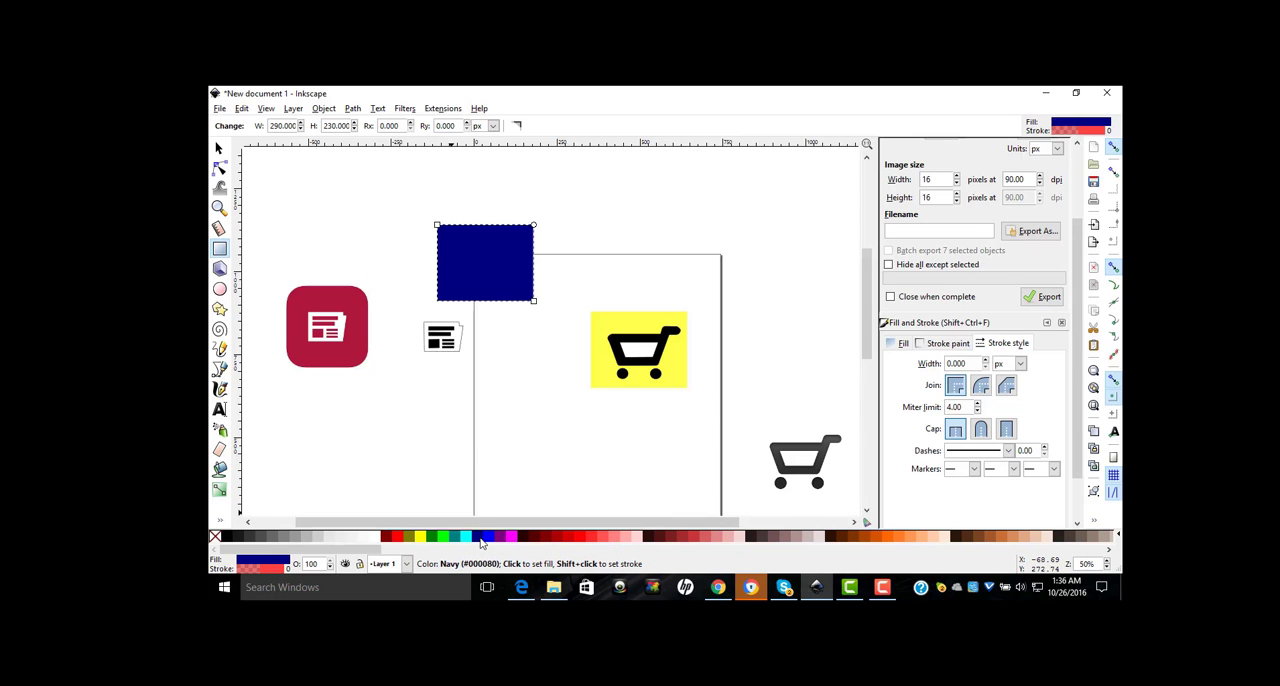
drag(481, 541, 551, 489)
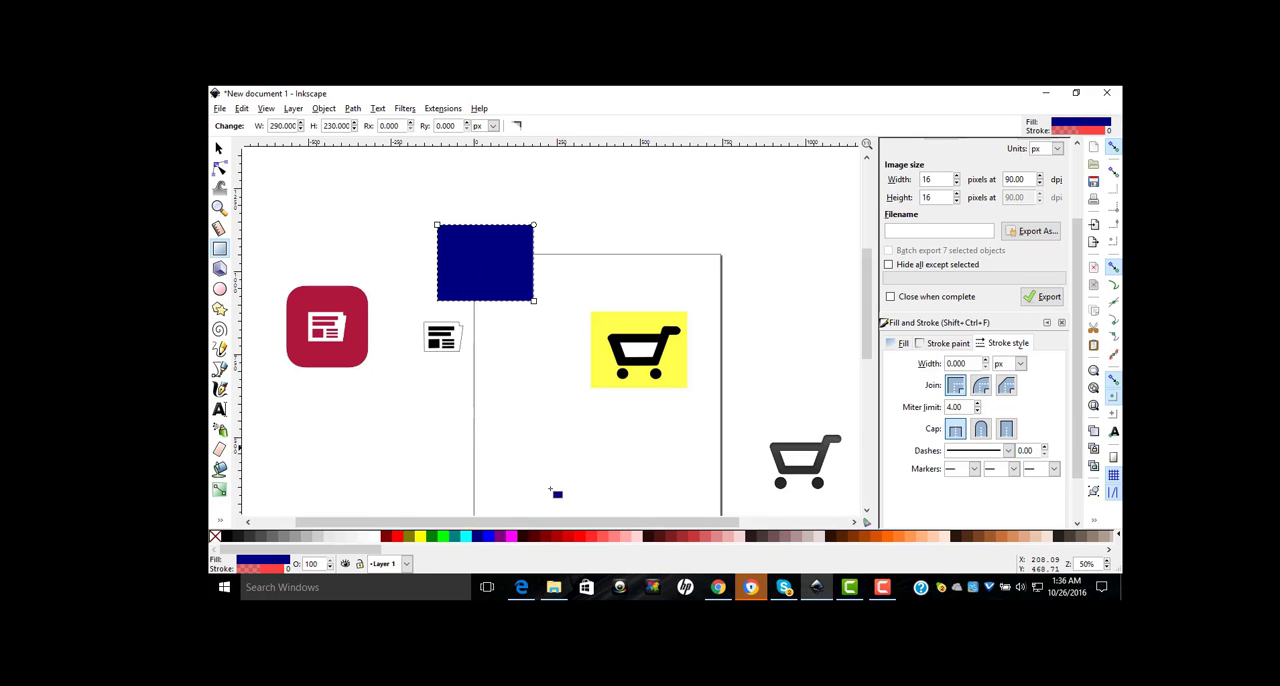
click(489, 538)
drag(489, 538, 528, 388)
Step: Set the blue rectangle's opacity to 70%
drag(304, 168, 222, 152)
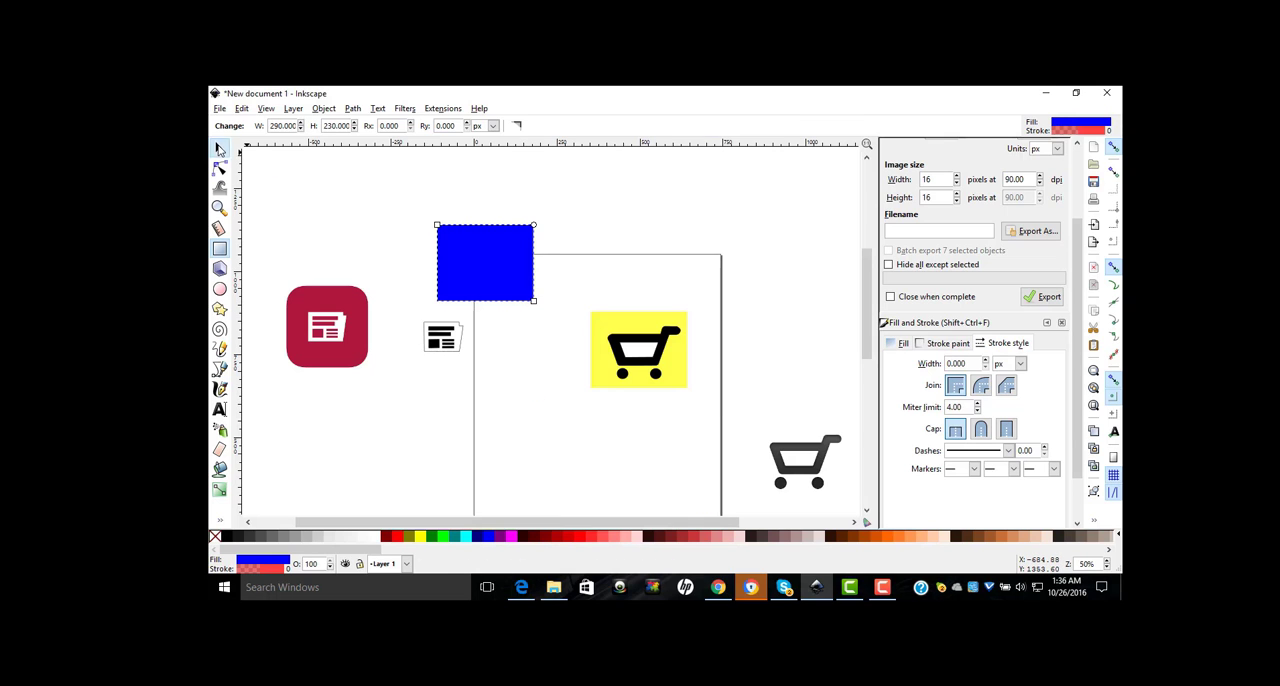
click(219, 148)
scroll(1078, 470, down, 2)
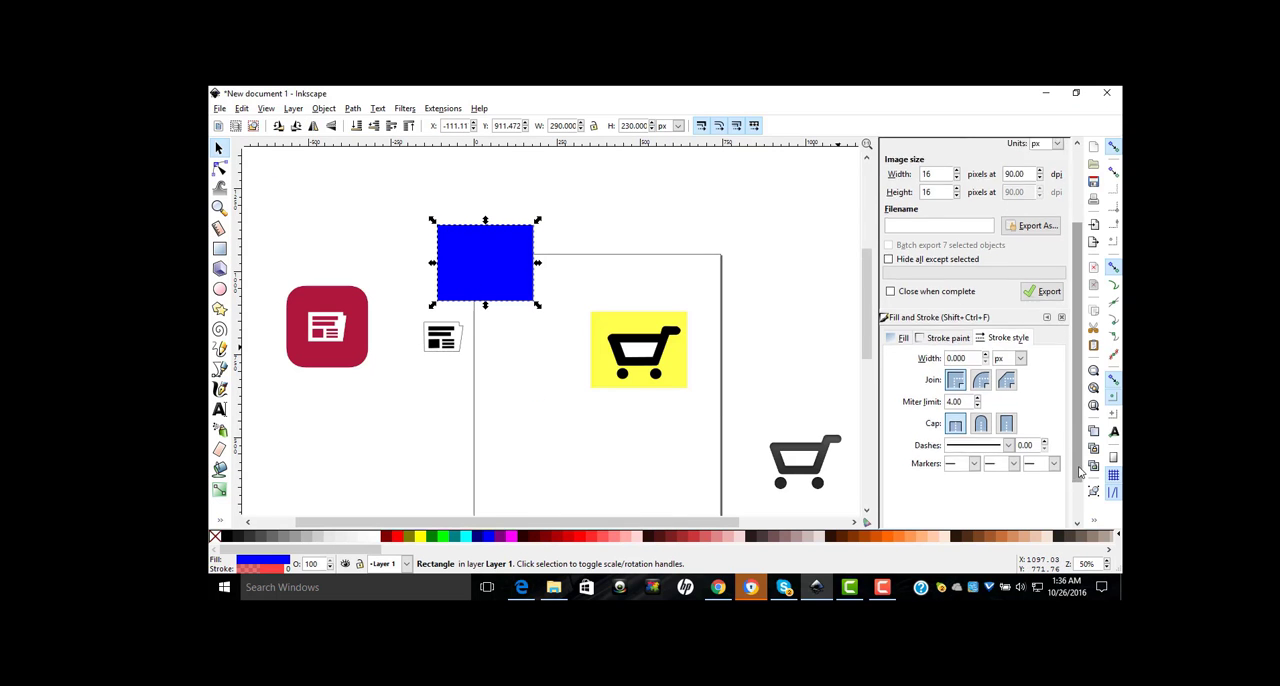
click(1046, 511)
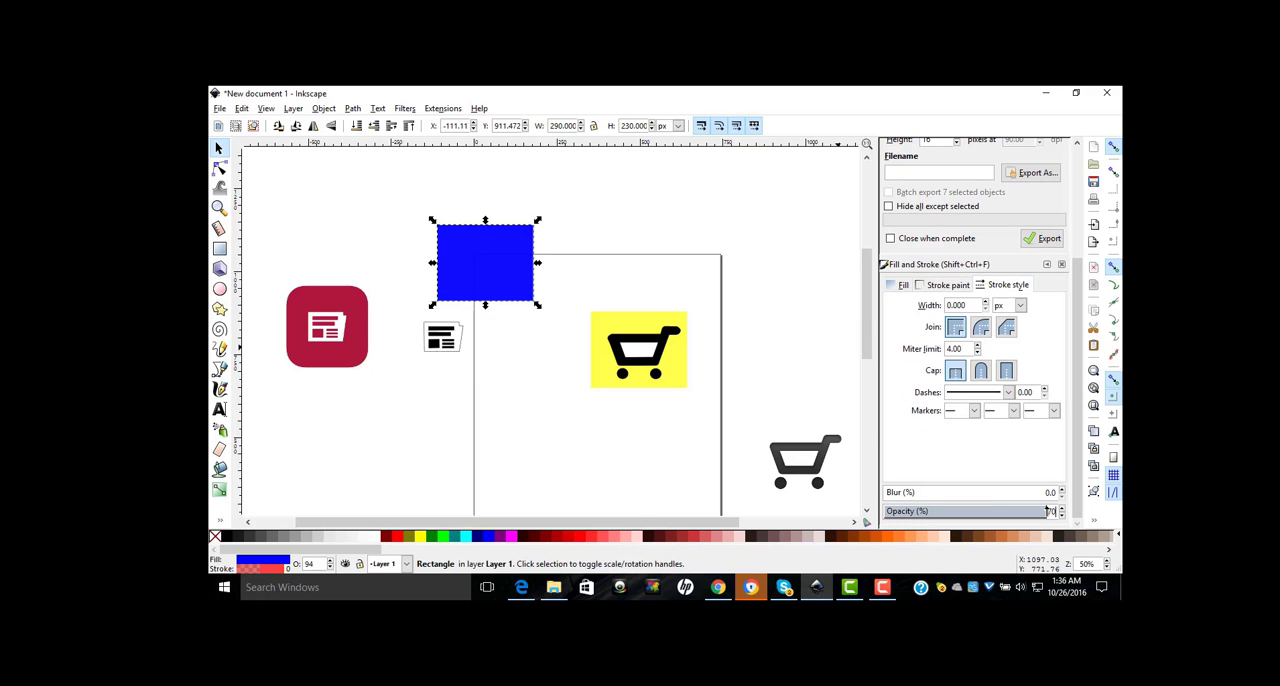
text(70)
key(Return)
Step: Enlarge the newspaper group to about 151 × 114 px and place it centred on top of the blue rectangle
click(448, 340)
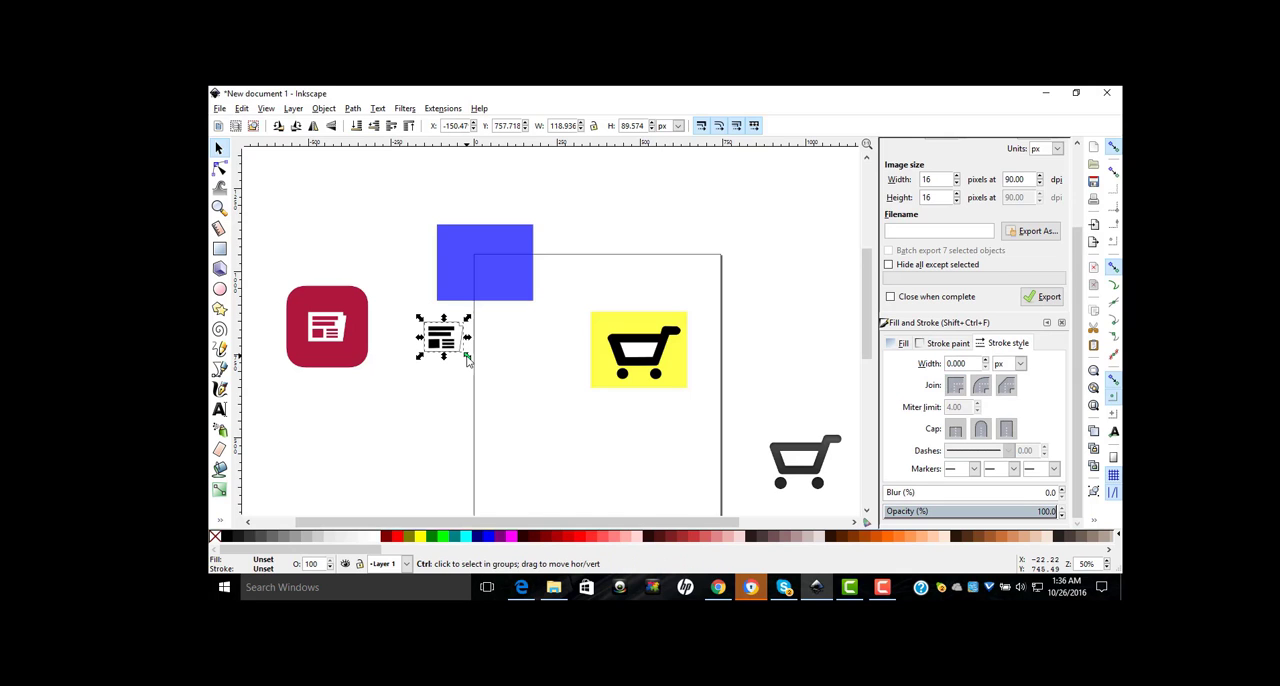
drag(467, 360, 478, 376)
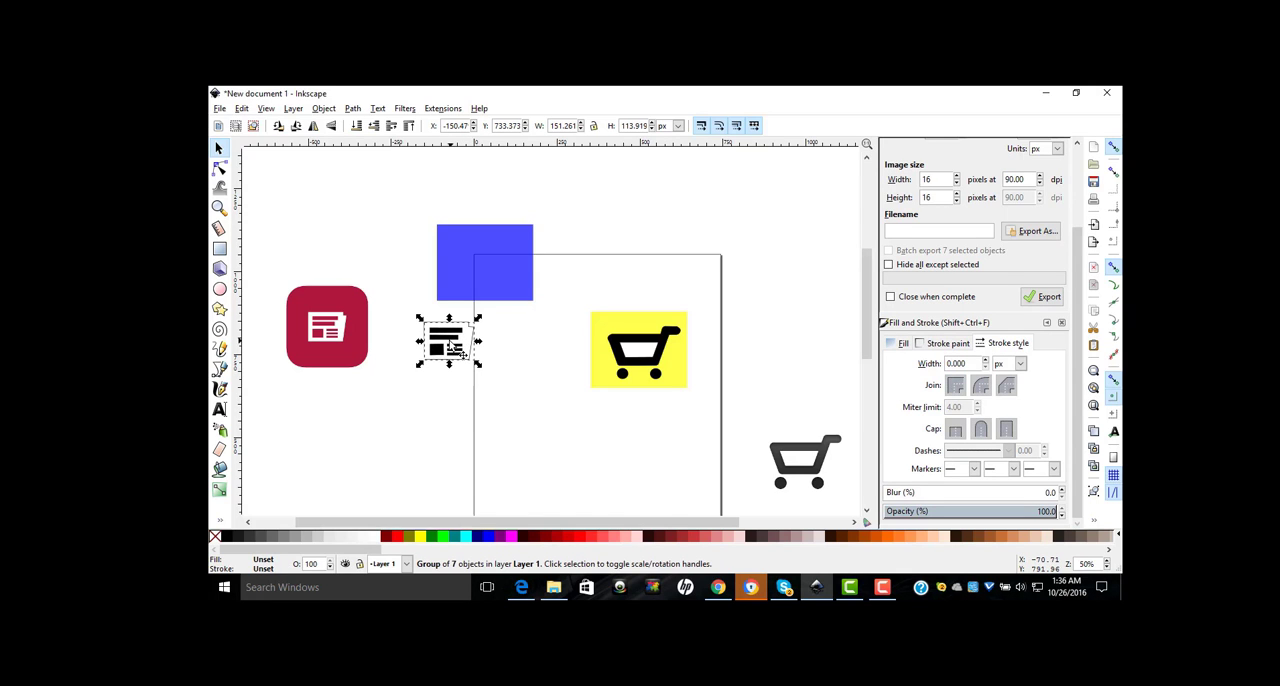
drag(452, 345, 489, 259)
click(408, 125)
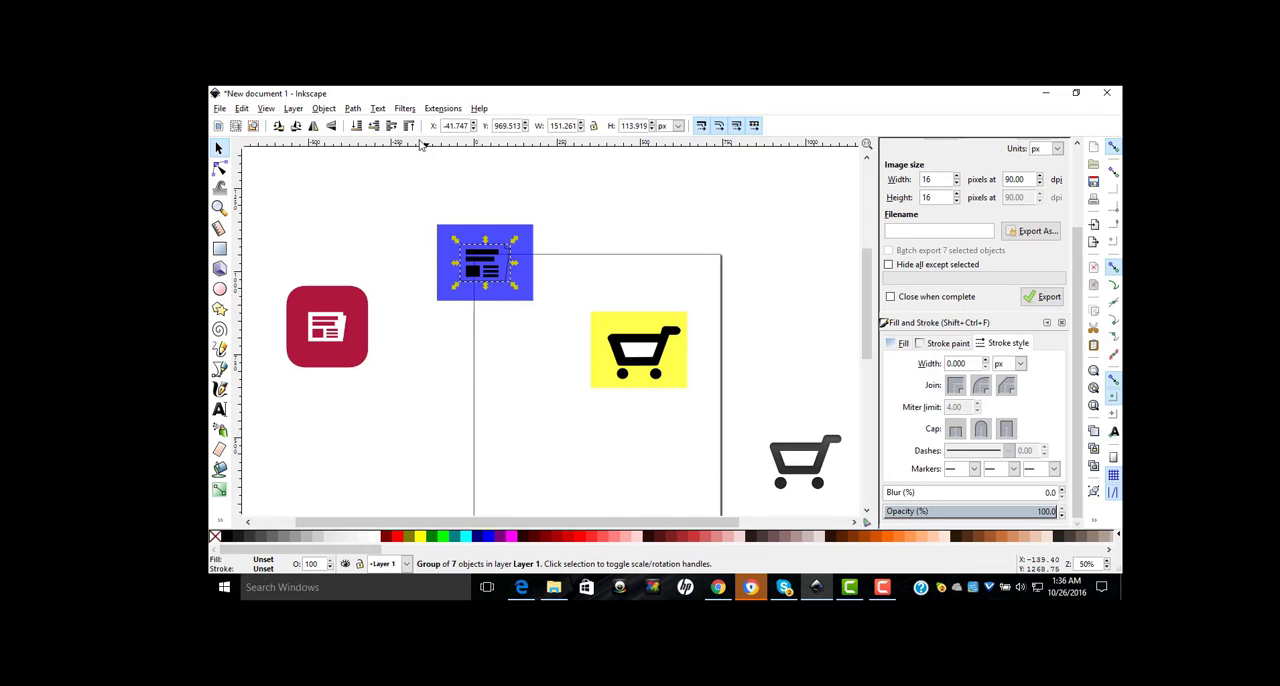
Step: Move the newspaper group off the blue rectangle onto the blank page area beneath it
click(489, 263)
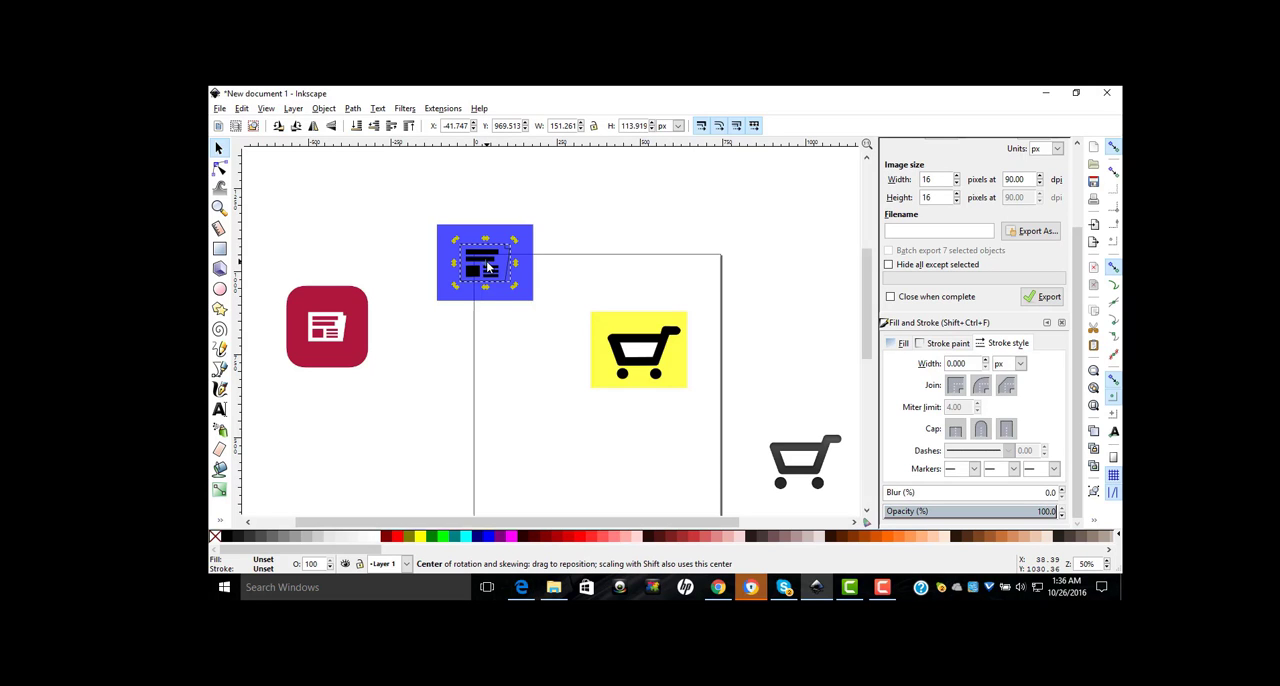
drag(487, 263, 481, 326)
click(492, 267)
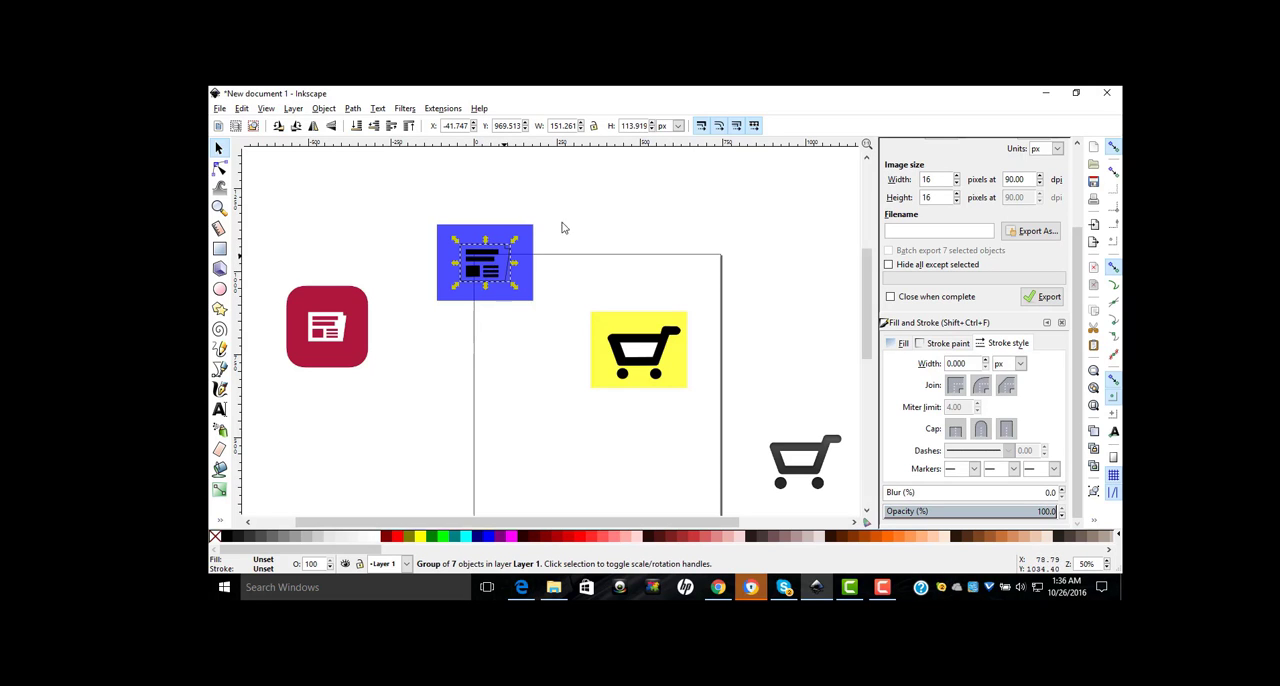
drag(487, 272, 449, 388)
key(plus)
key(plus)
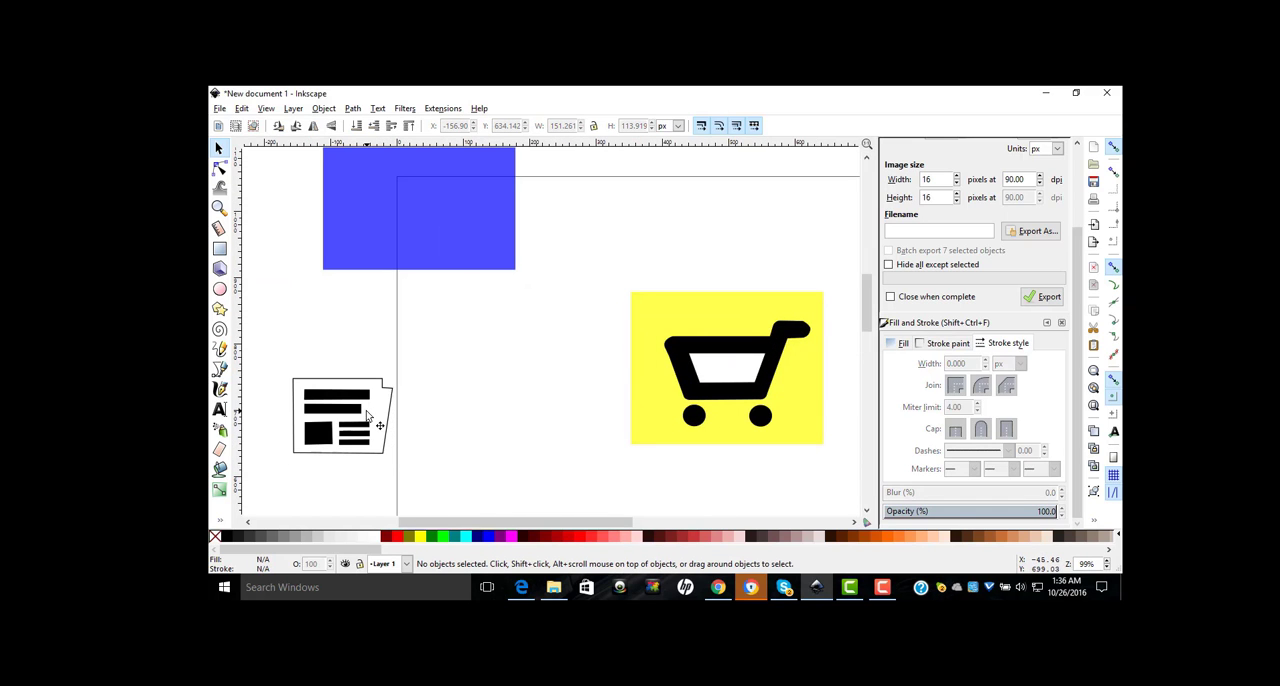
drag(373, 415, 484, 377)
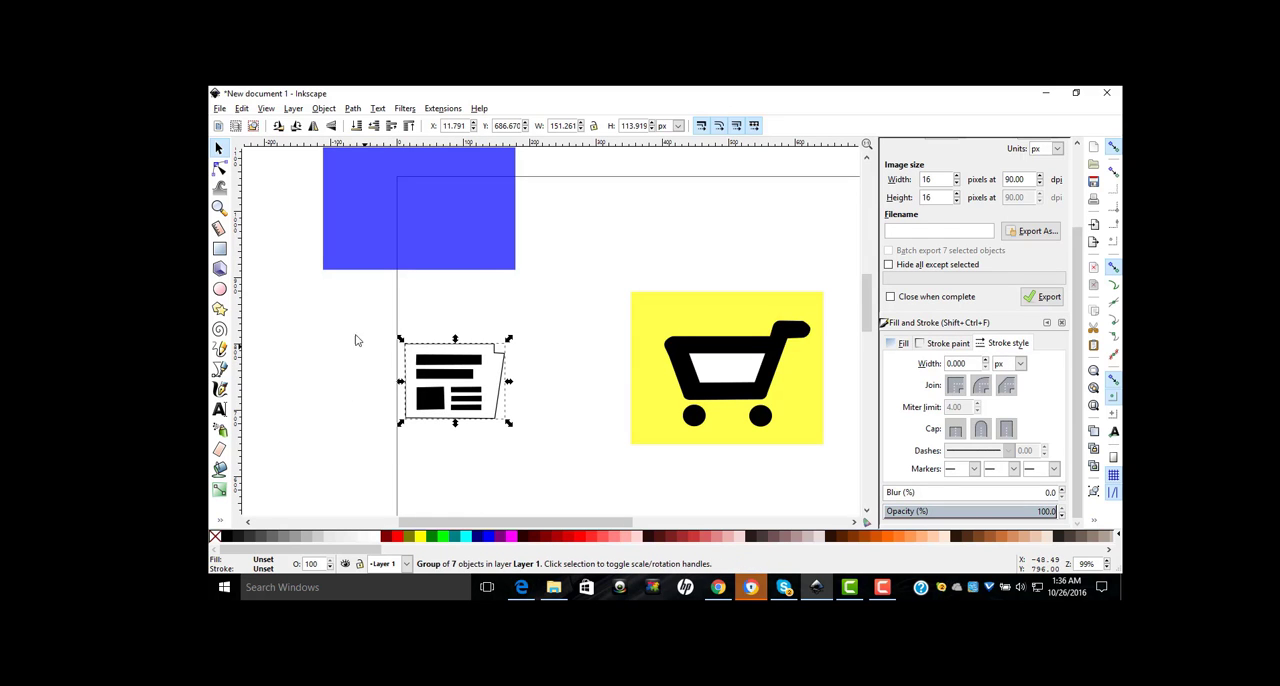
Step: Ungroup the newspaper and fill its outer page outline with white
click(322, 109)
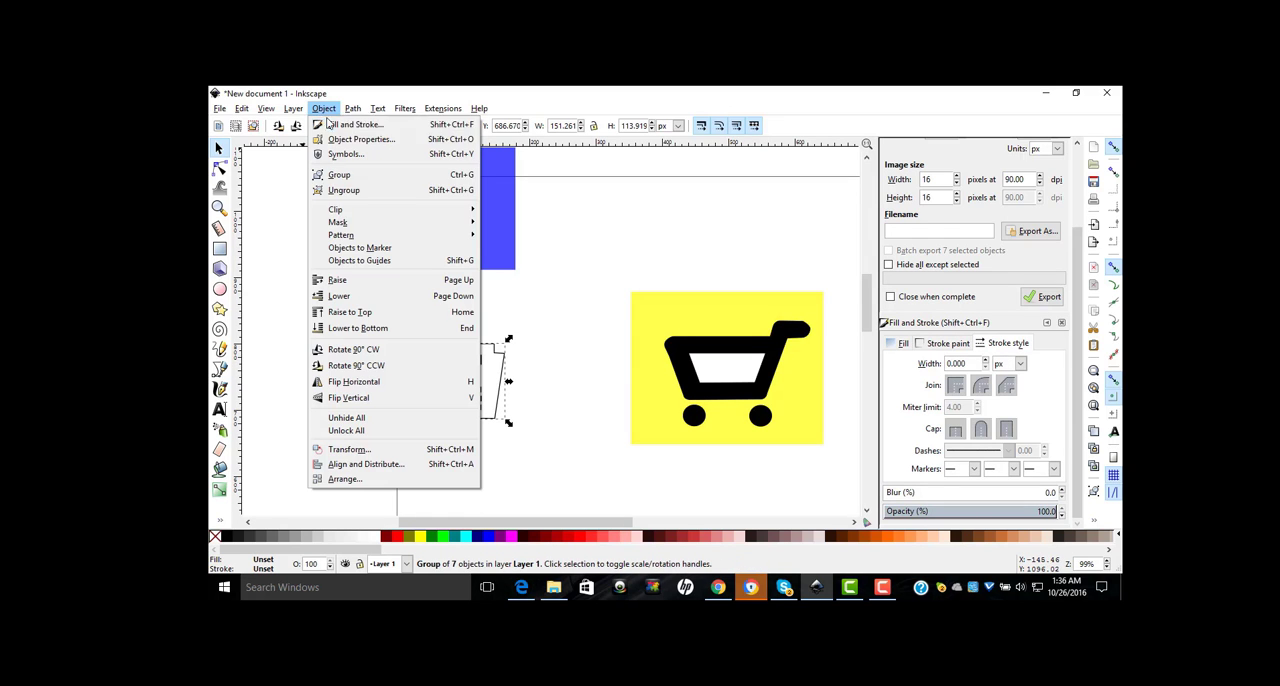
click(346, 190)
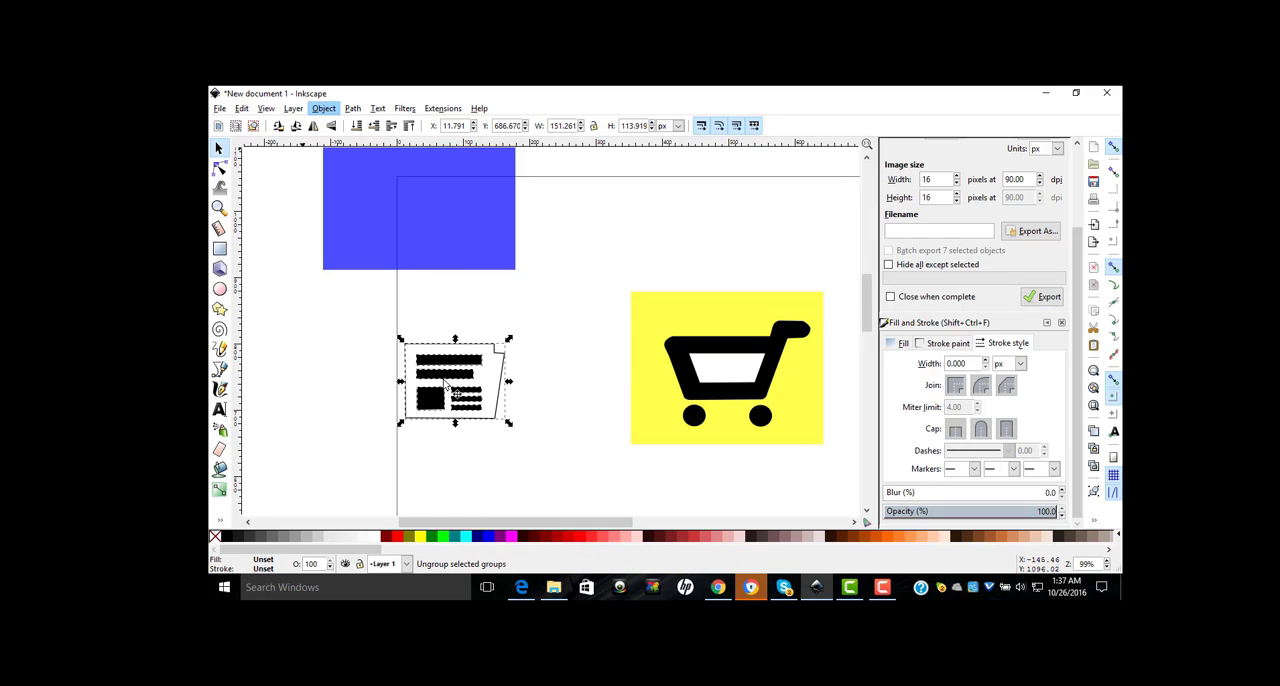
click(540, 373)
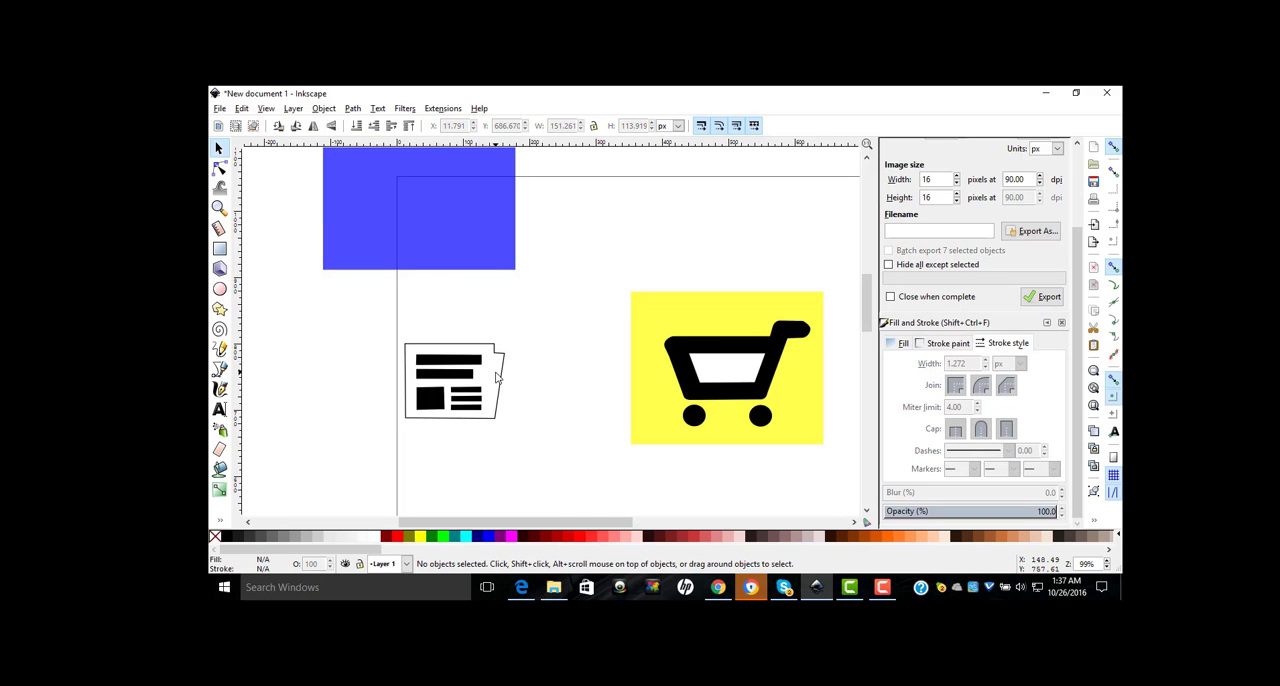
click(501, 371)
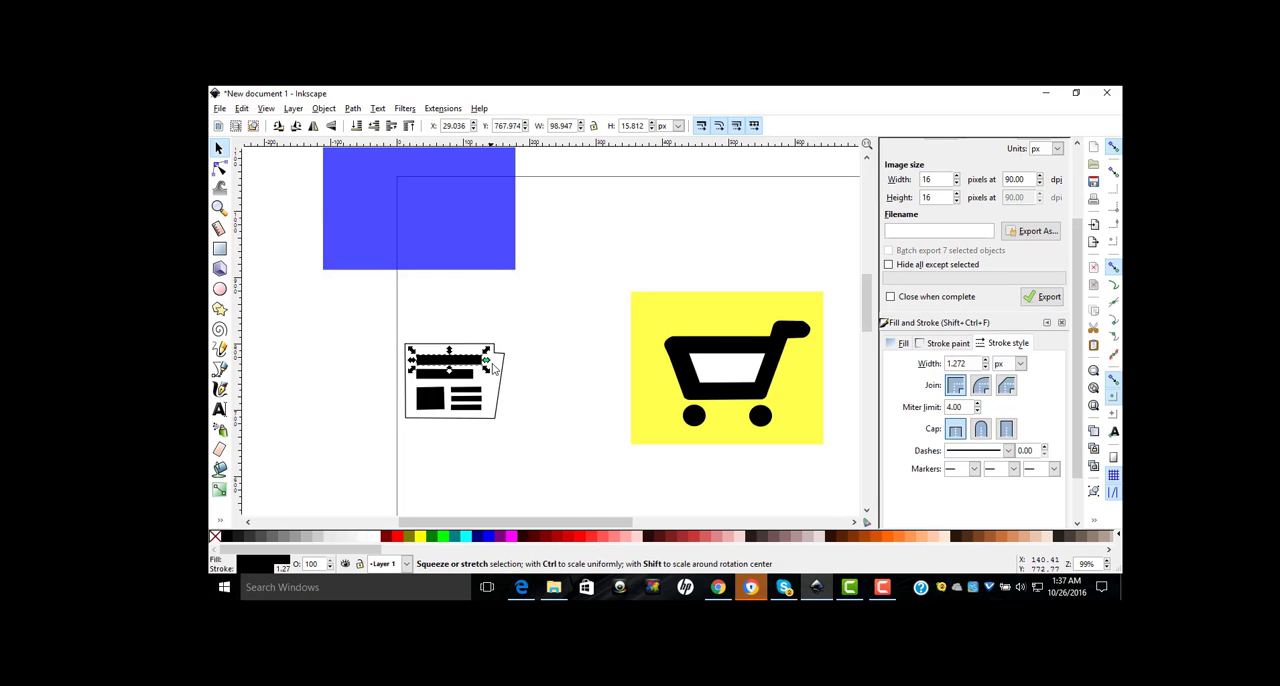
click(500, 375)
scroll(386, 449, up, 1)
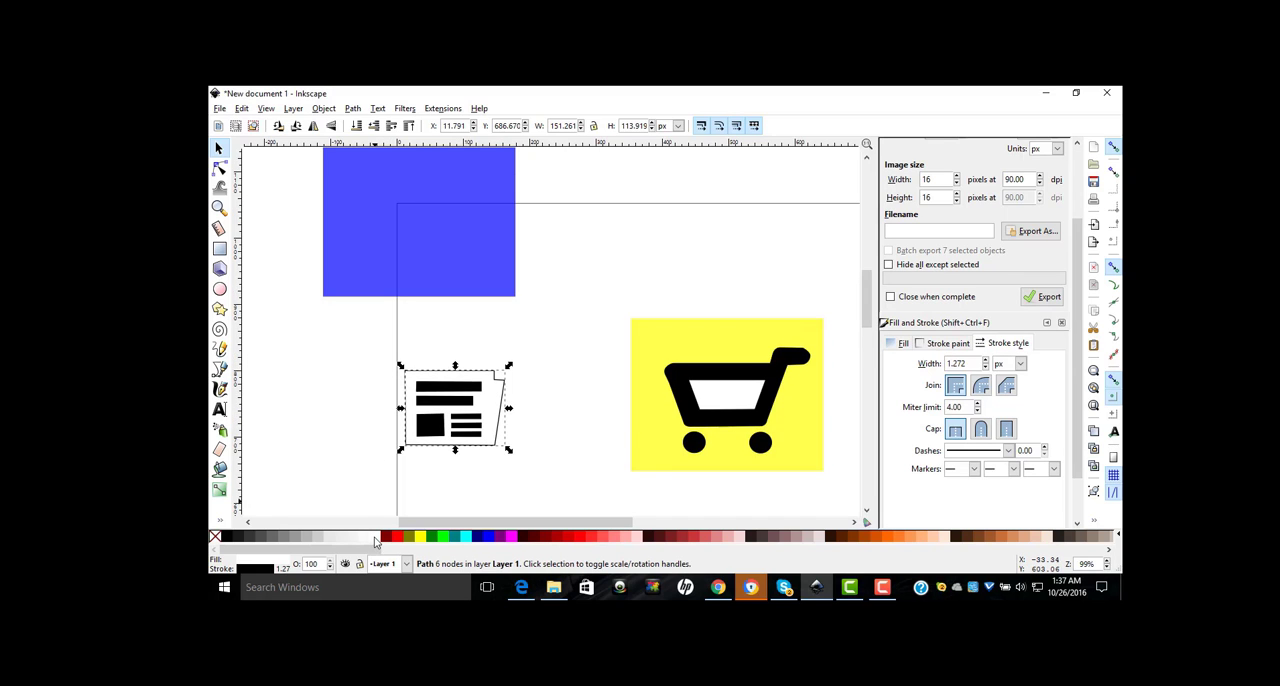
click(553, 415)
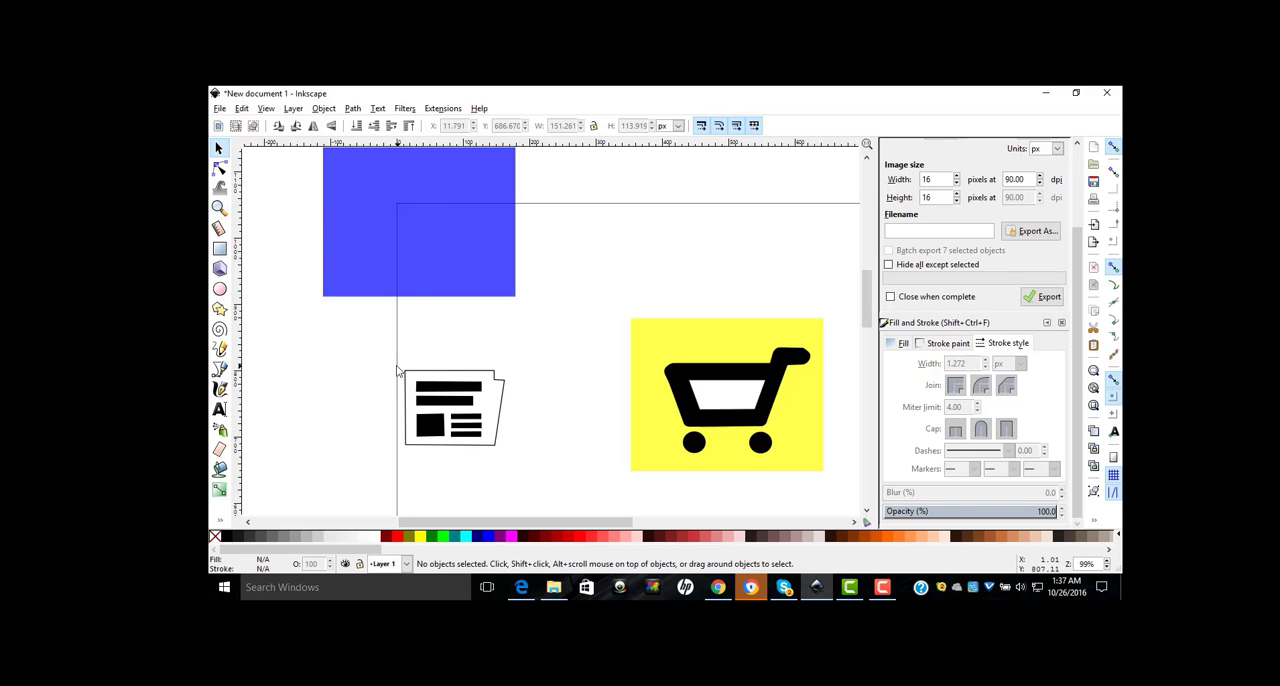
Step: Regroup all the newspaper parts and place the group in the centre of the blue rectangle
drag(392, 367, 523, 468)
click(324, 108)
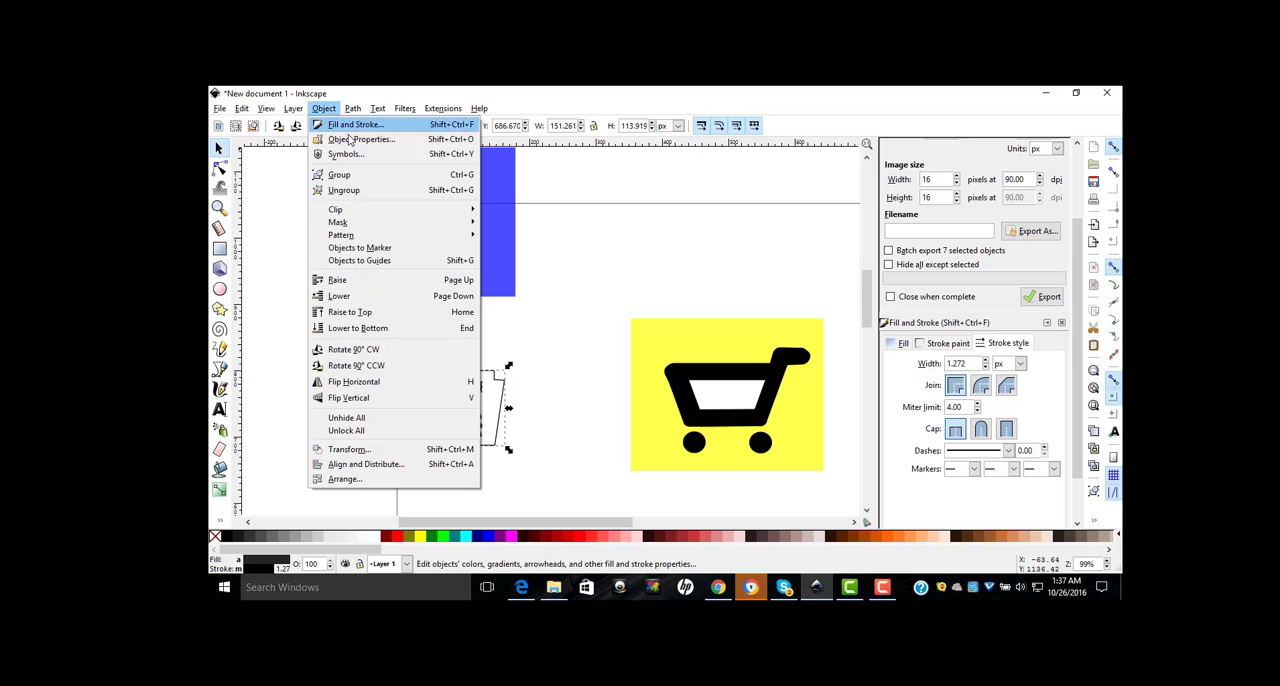
click(356, 178)
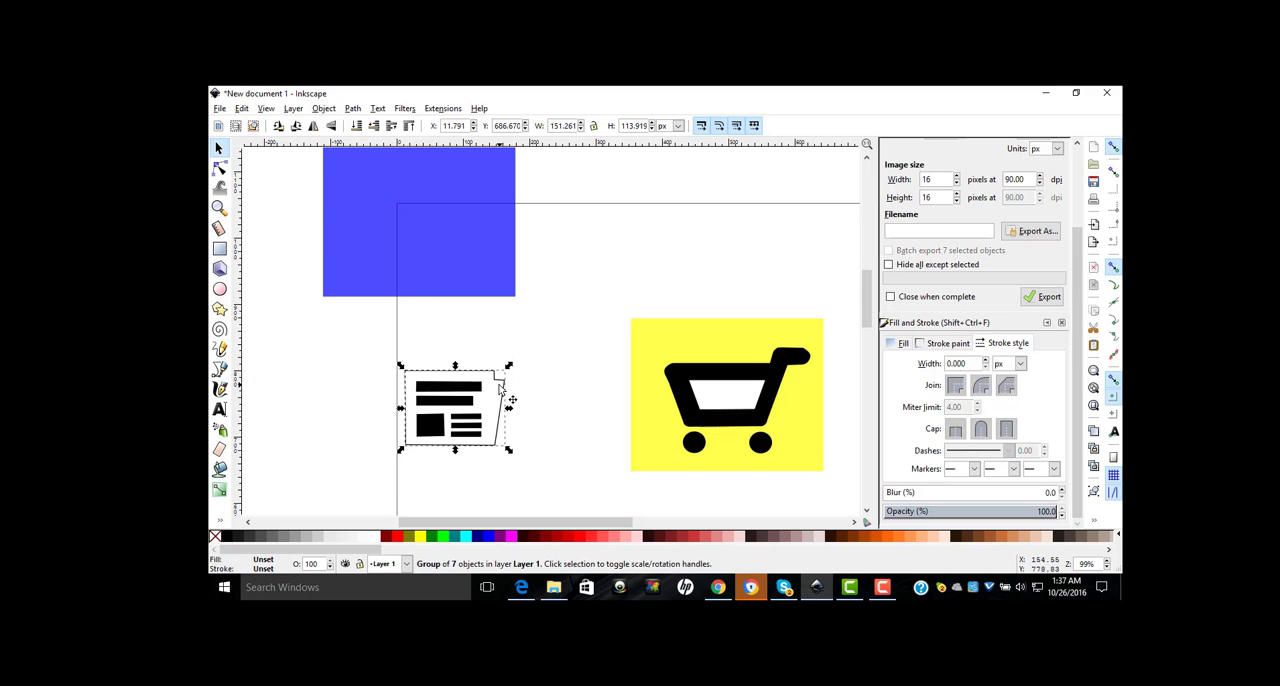
drag(489, 402, 453, 204)
key(minus)
key(minus)
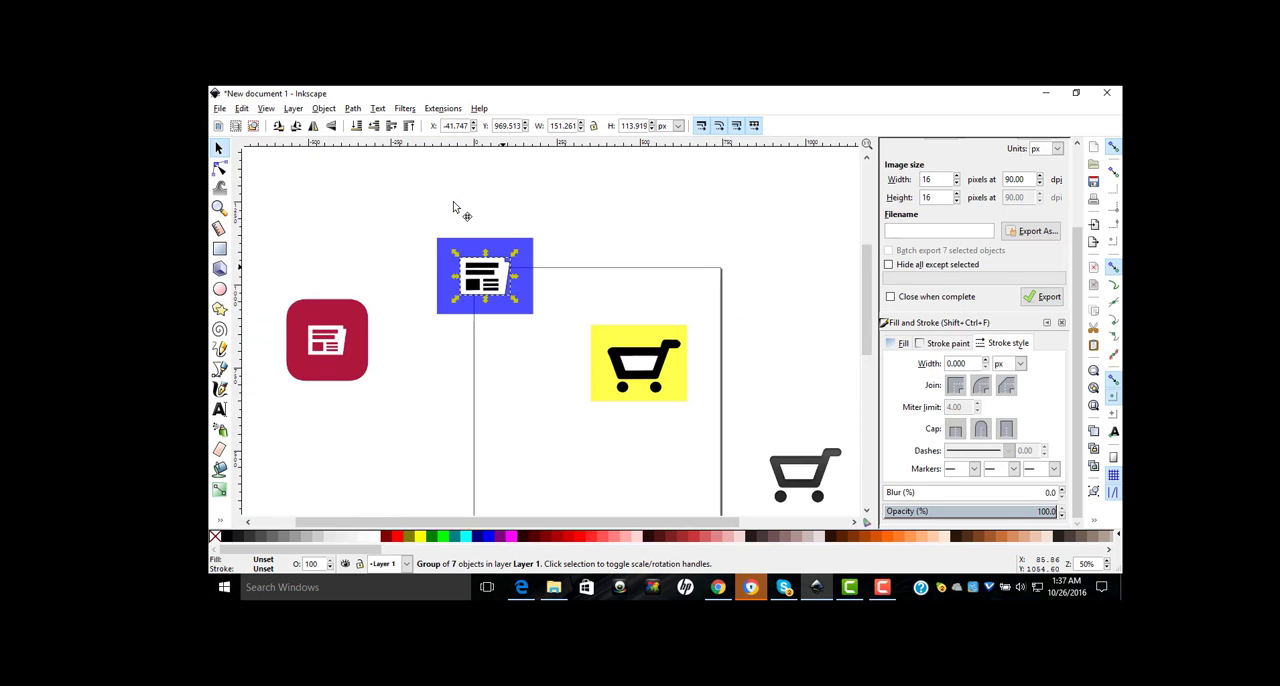
Step: Group the white newspaper icon with its blue background rectangle
click(483, 233)
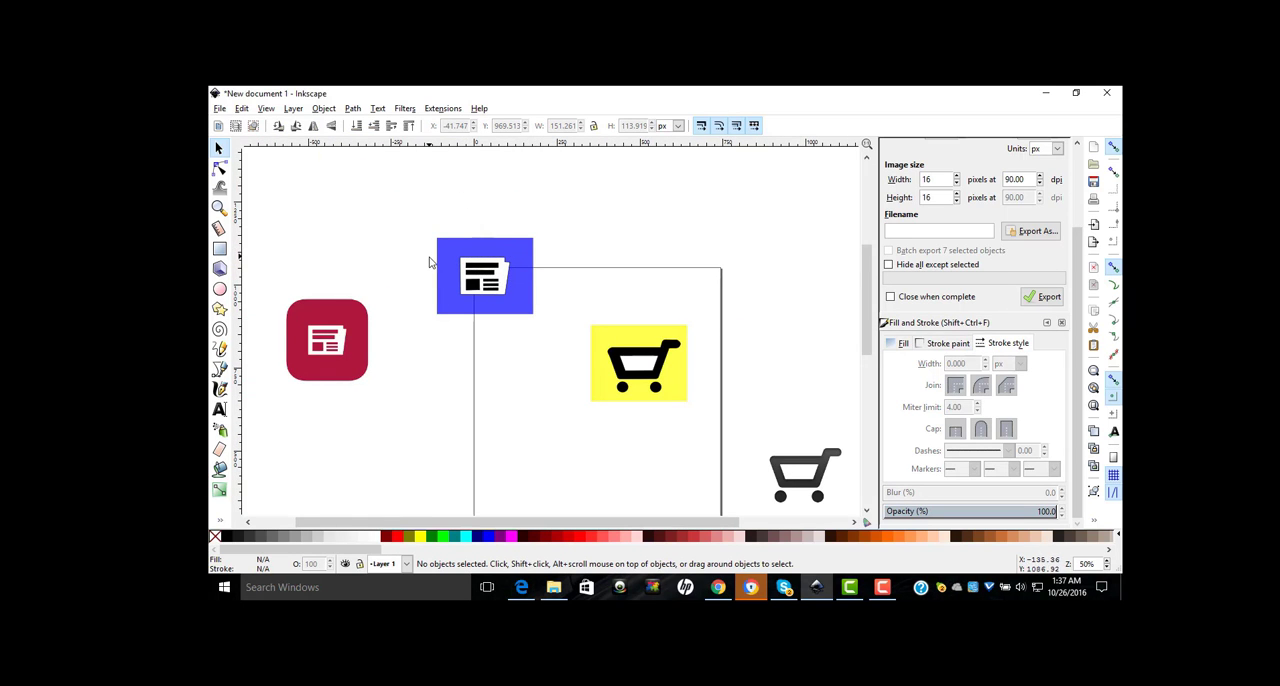
drag(409, 211, 537, 342)
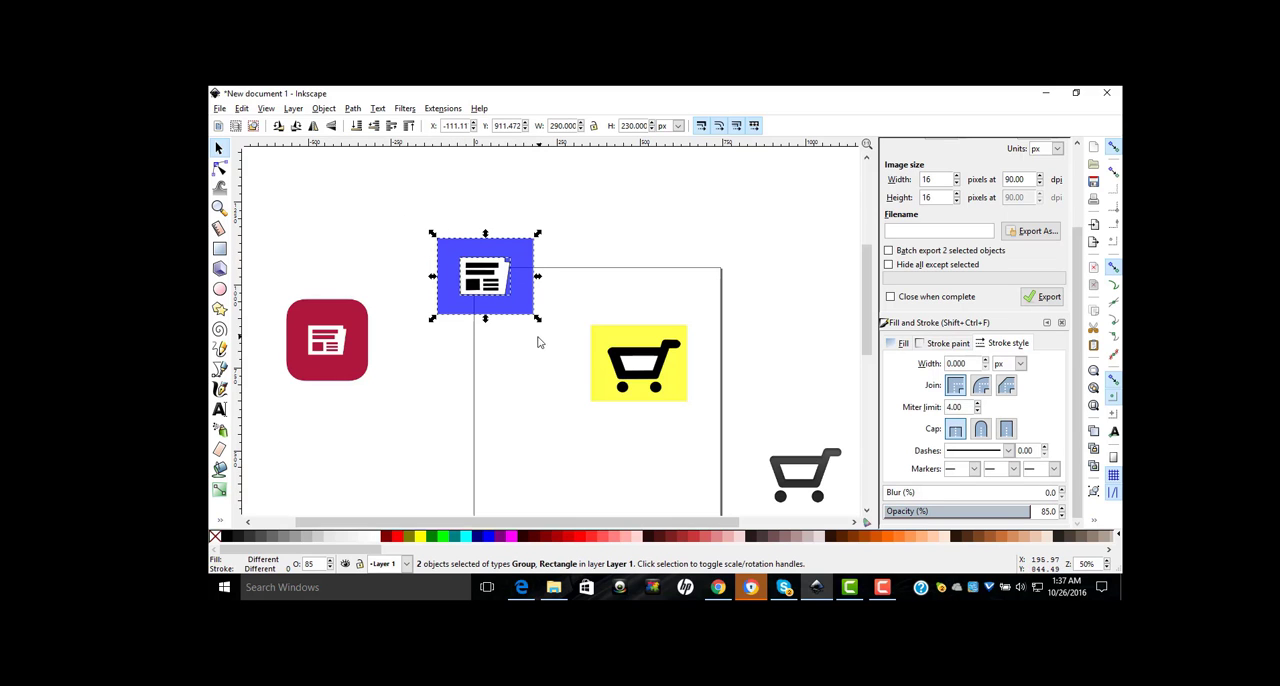
click(323, 108)
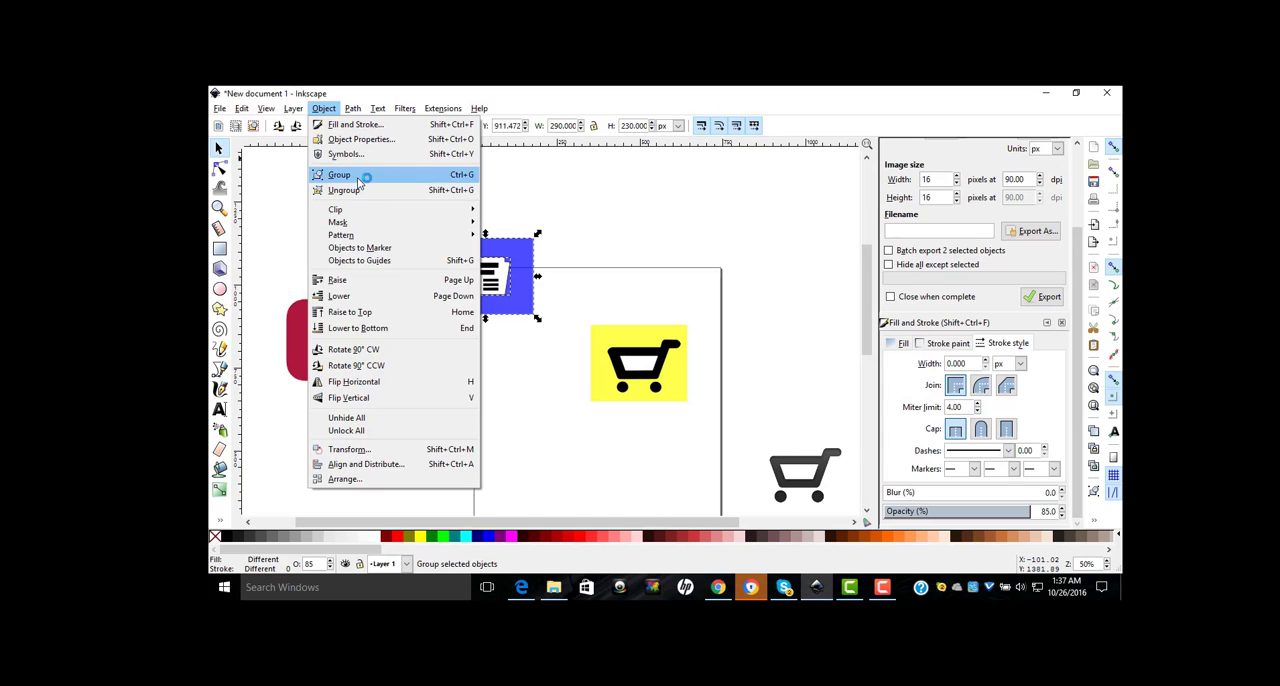
click(360, 174)
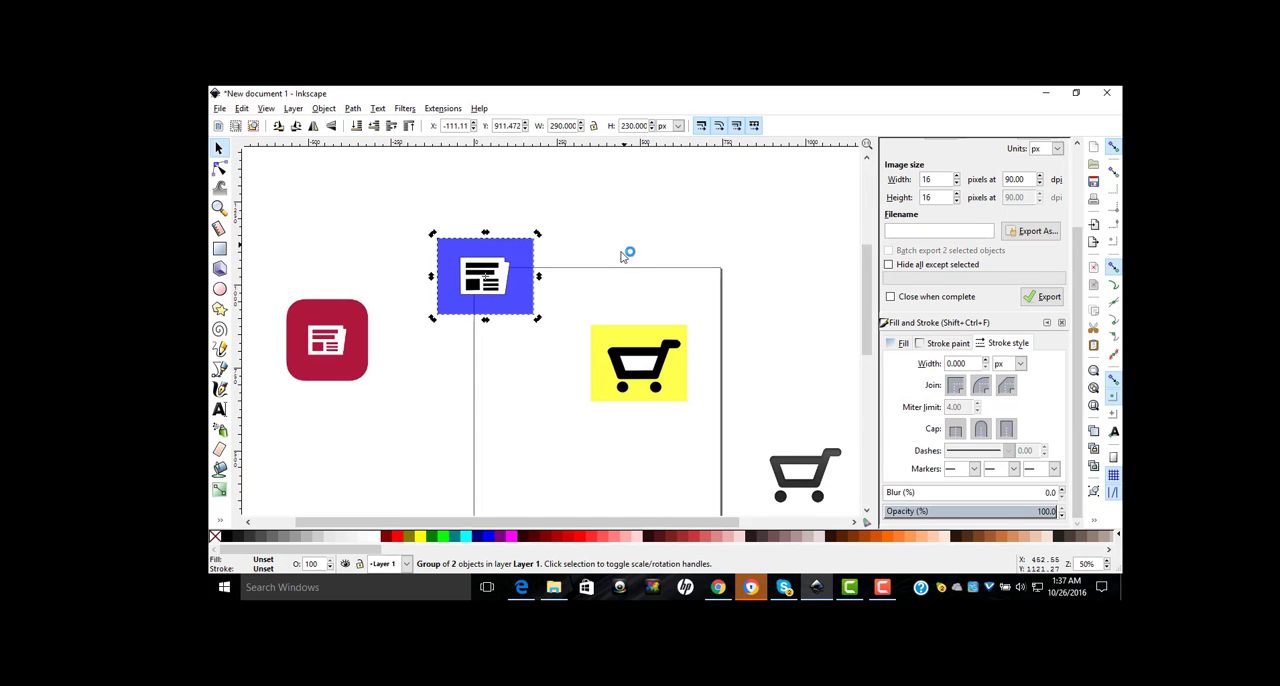
Step: Move the blue newspaper group onto the page, level with and directly beside the yellow cart tile
click(610, 255)
click(519, 268)
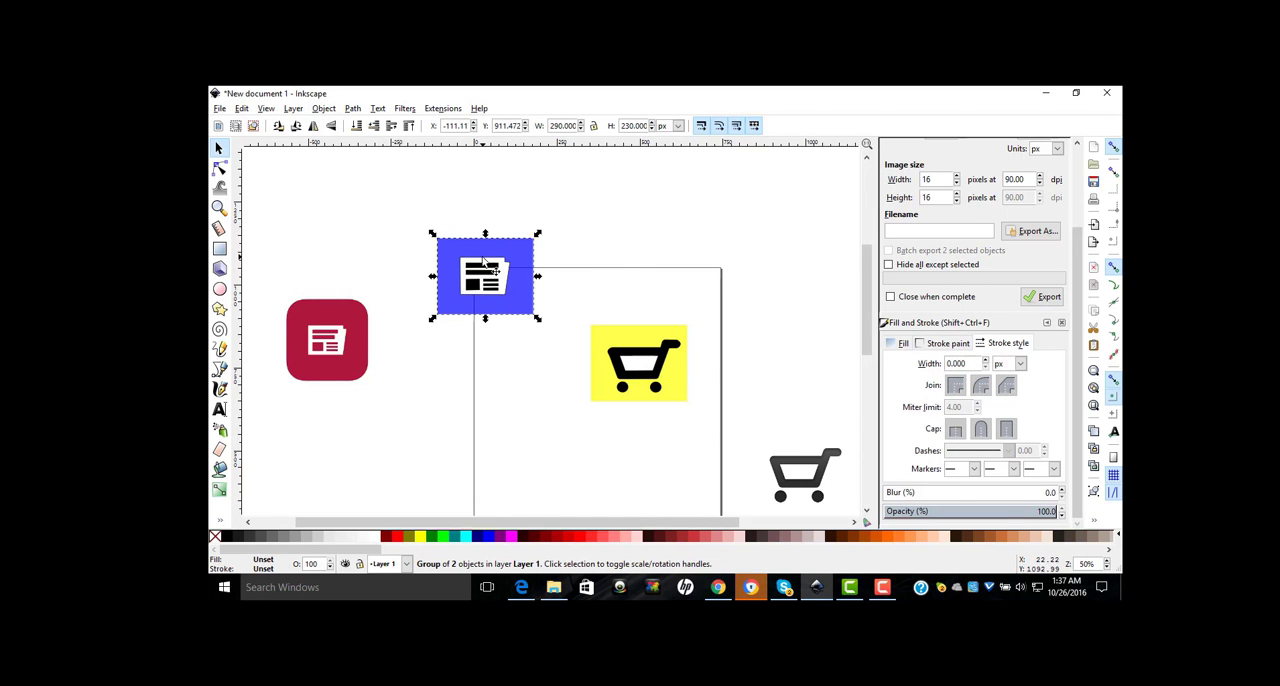
drag(504, 257, 550, 346)
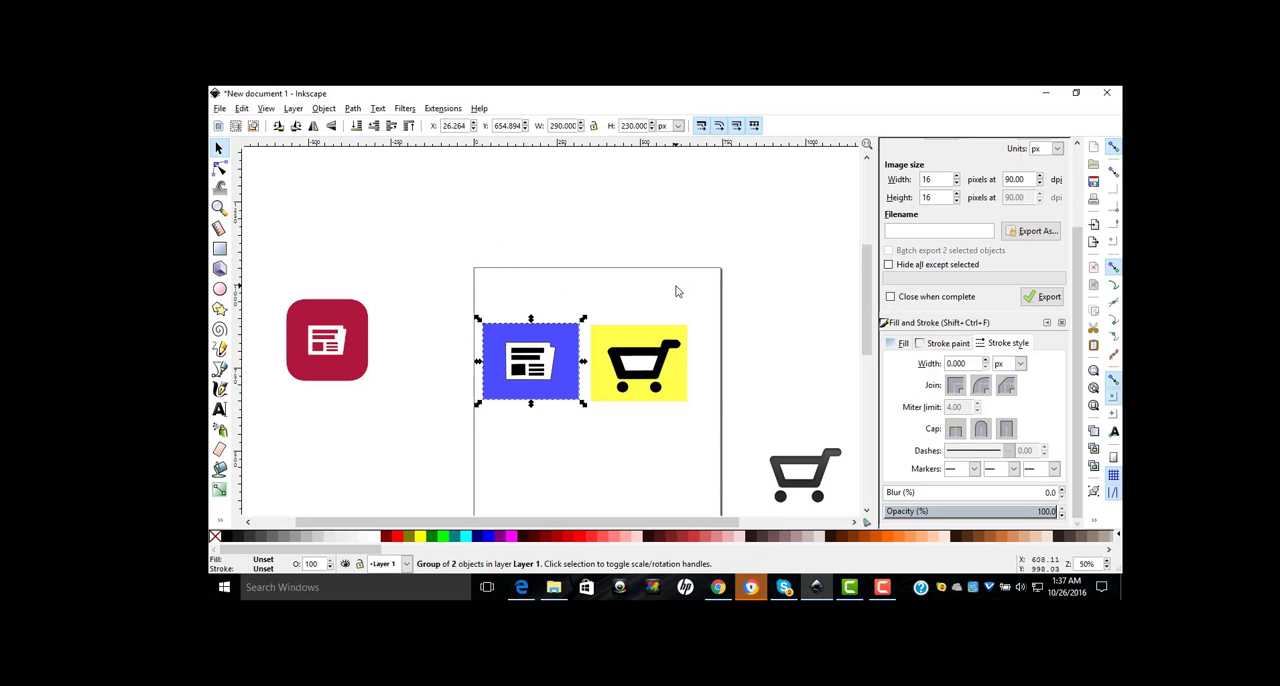
click(716, 364)
Step: Place the original grey cart image beneath the yellow cart tile and the original red newspaper image beneath the blue tile
scroll(760, 366, down, 3)
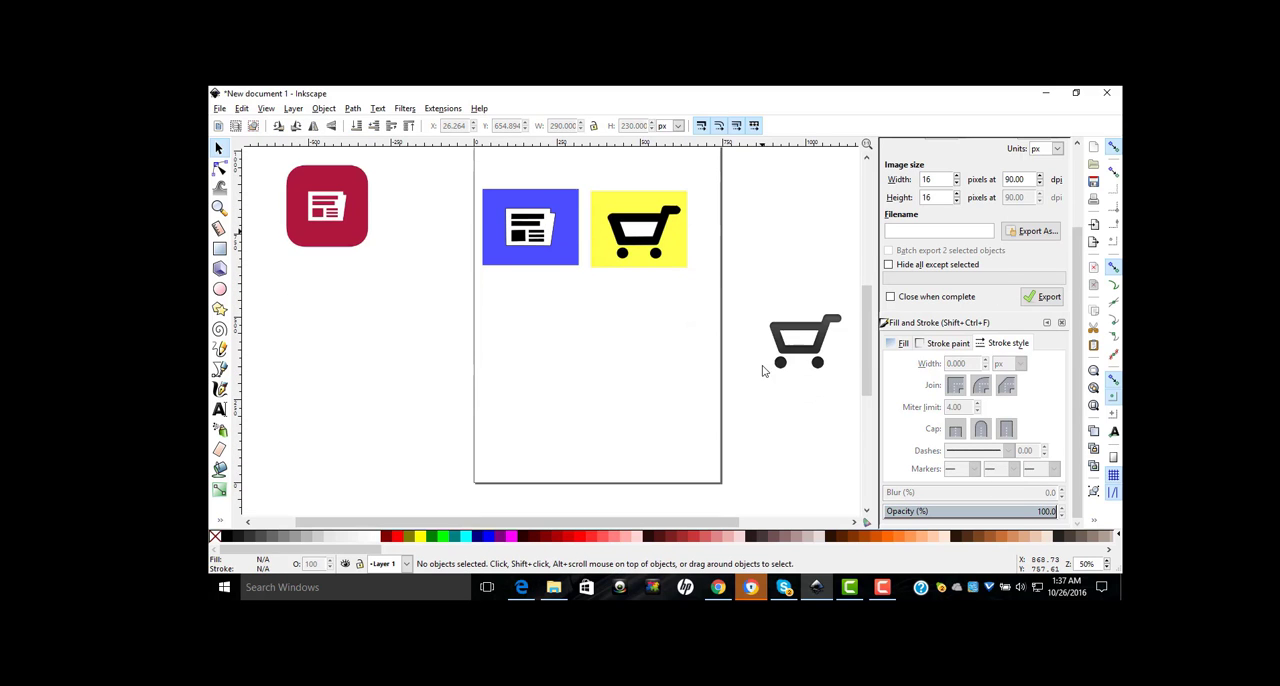
click(805, 347)
drag(803, 347, 649, 325)
click(353, 222)
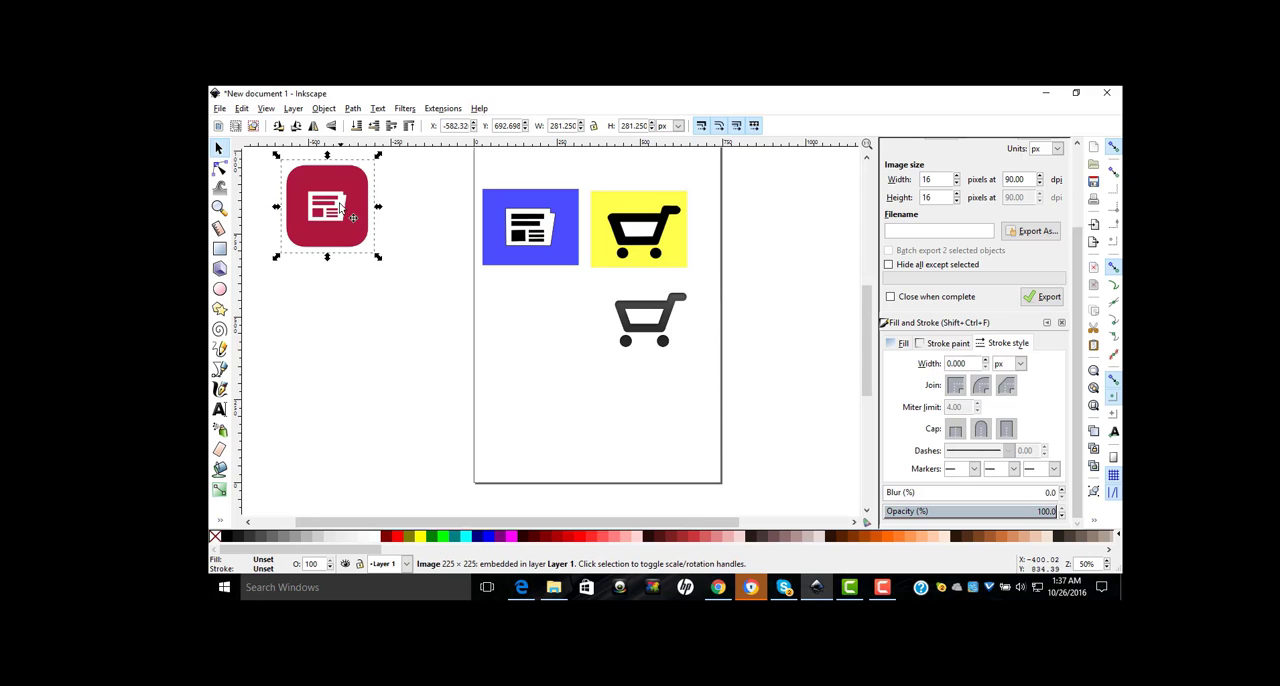
drag(353, 222, 549, 328)
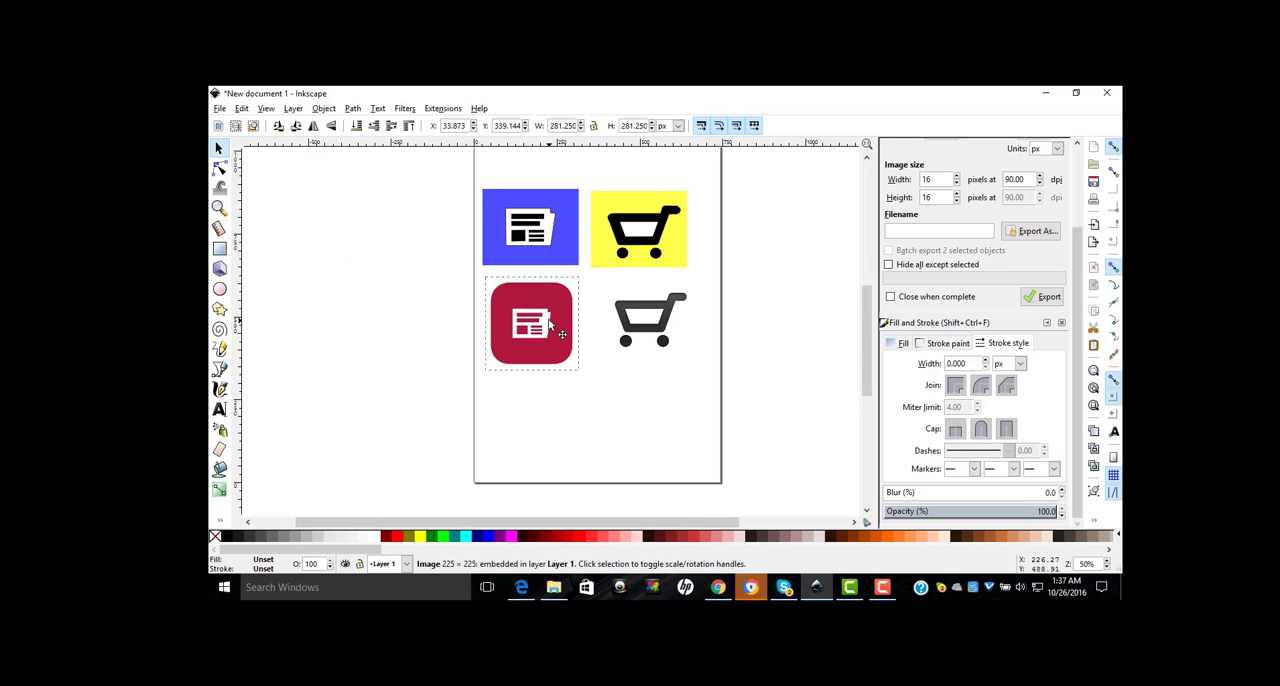
click(767, 360)
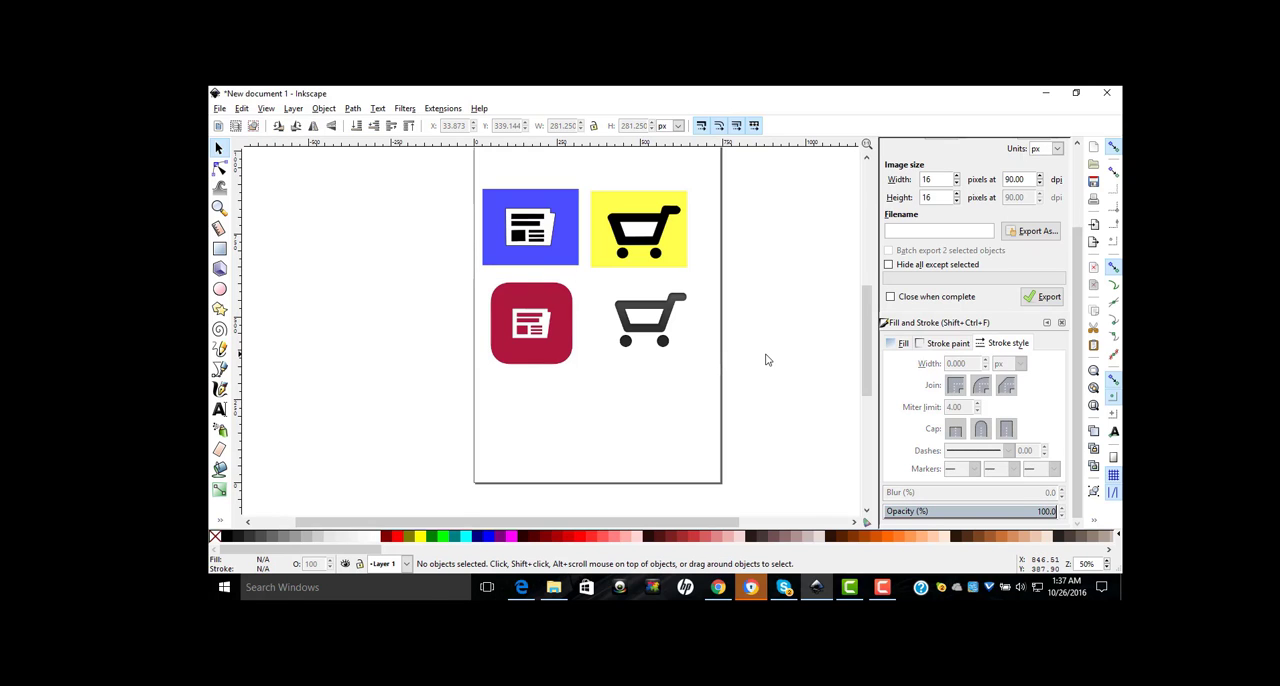